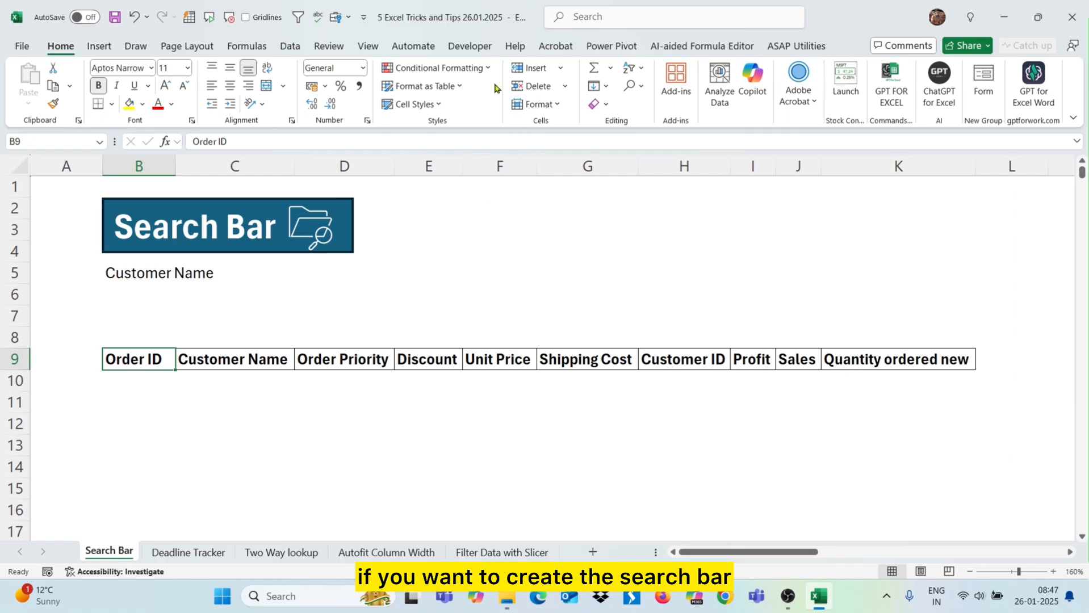
Insert an ActiveX text box about 167 points wide and 19 points high directly below the Customer Name label.
click(470, 46)
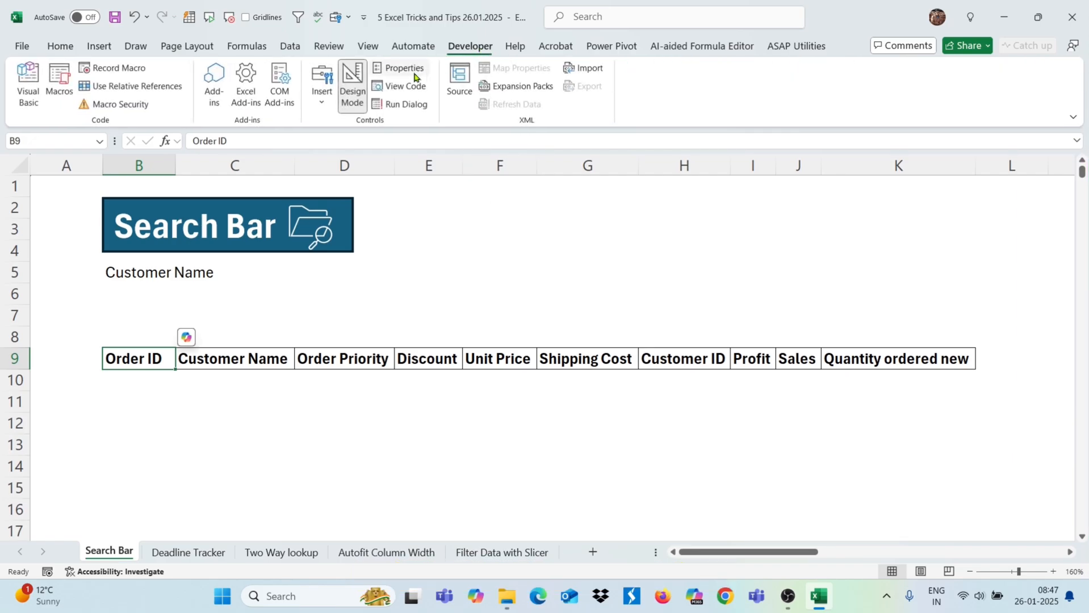
click(321, 85)
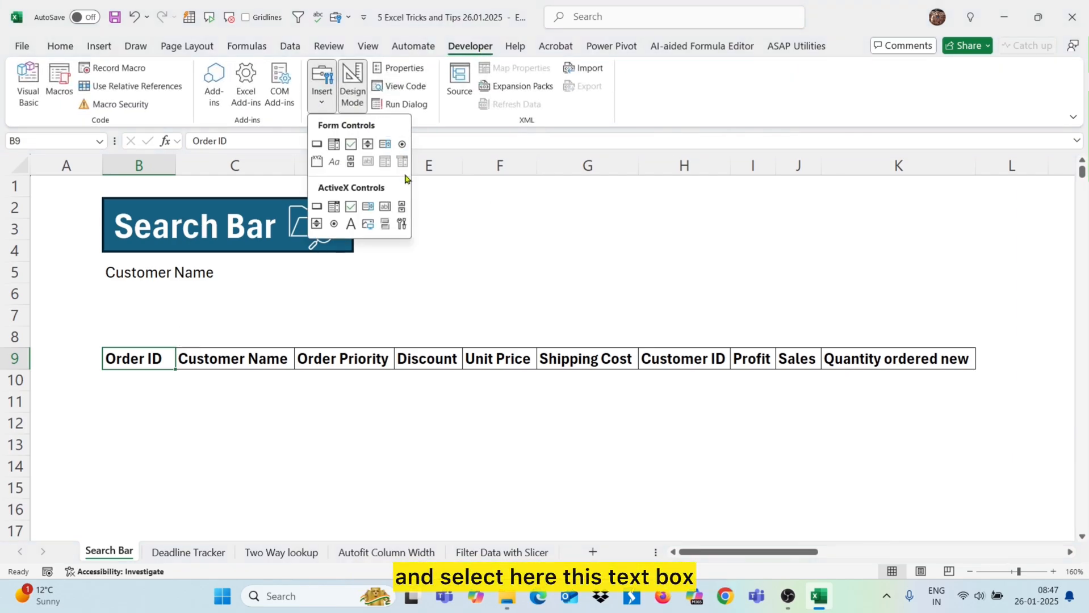
click(384, 206)
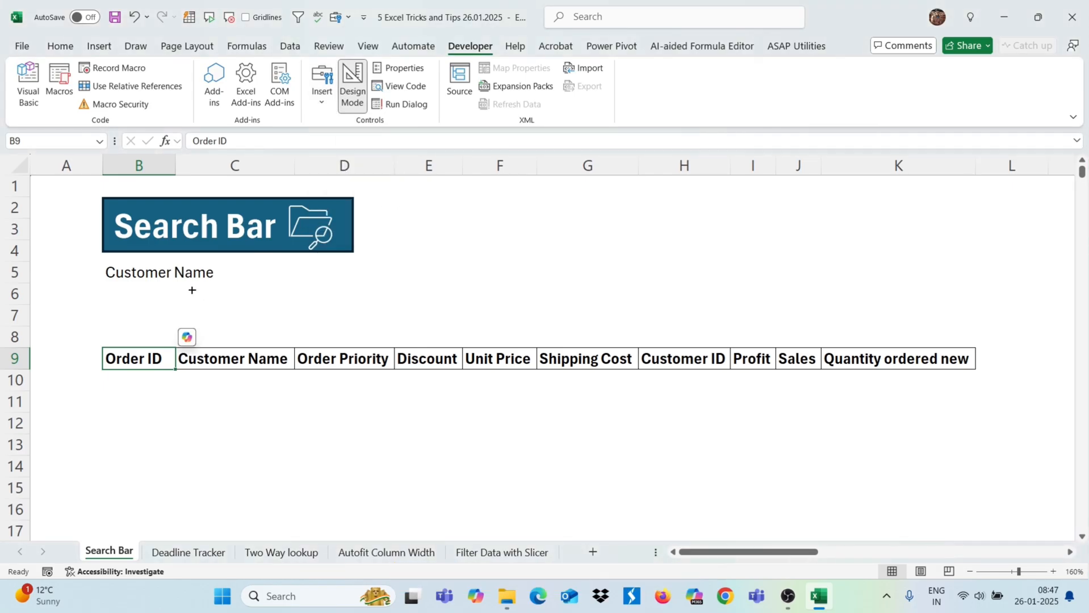
drag(105, 286, 355, 314)
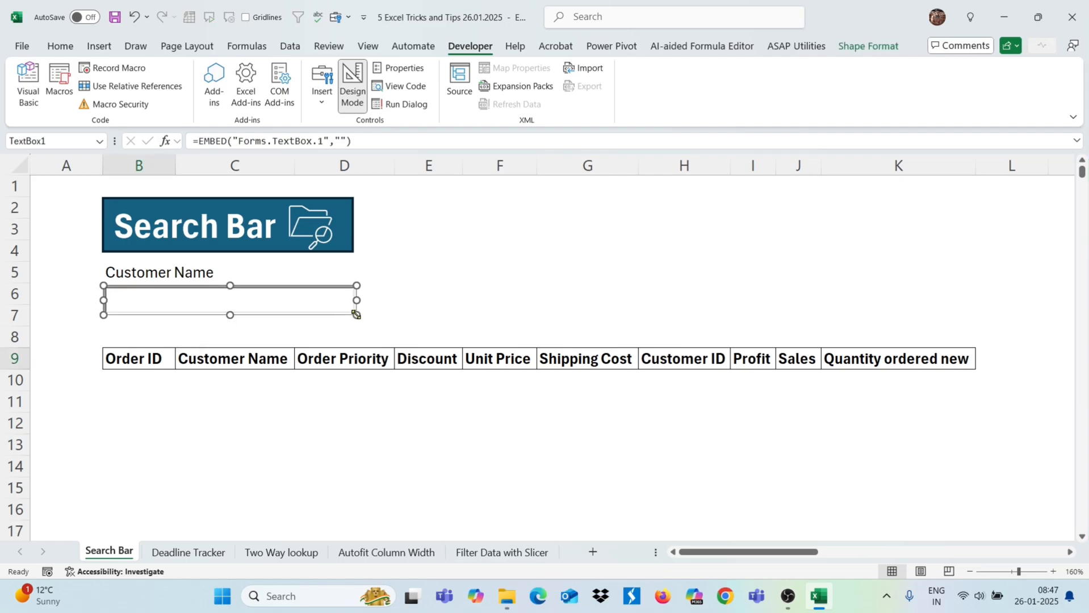
Set the text box's LinkedCell property to B3 and turn off design mode.
right_click(191, 301)
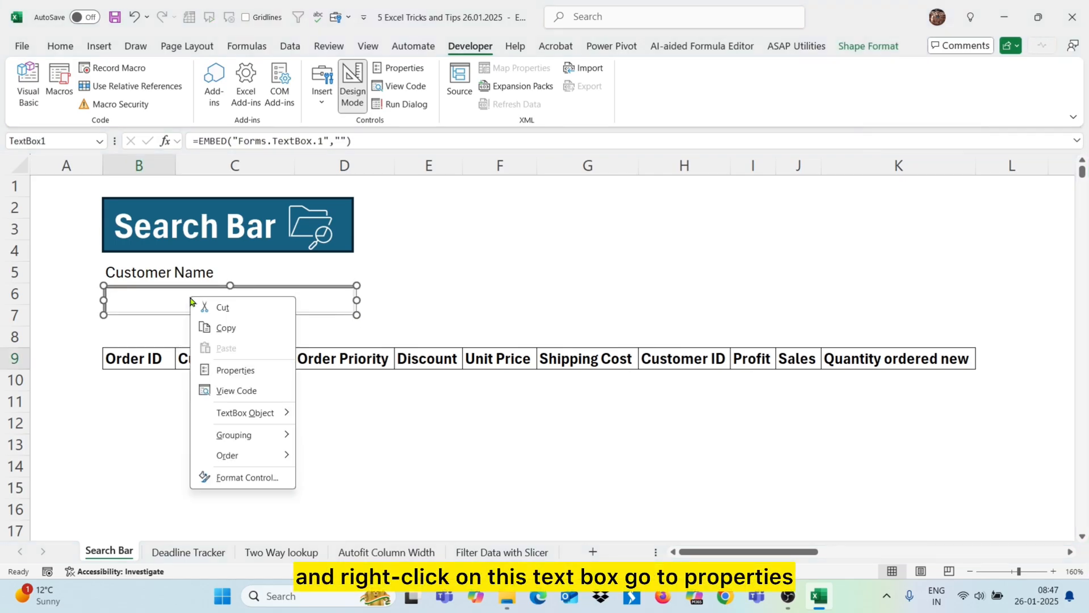
click(237, 372)
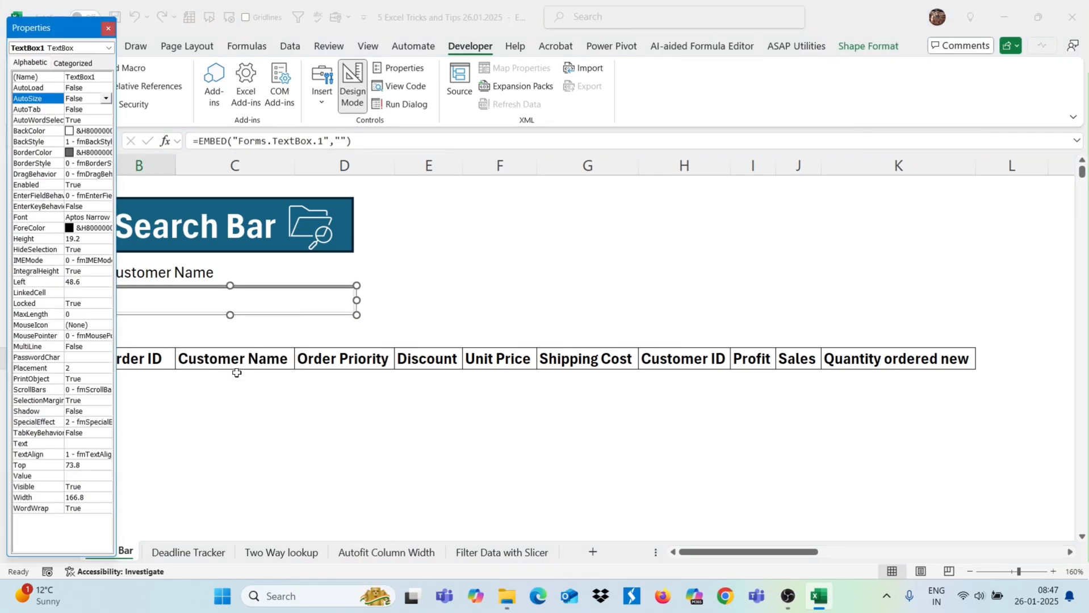
click(73, 295)
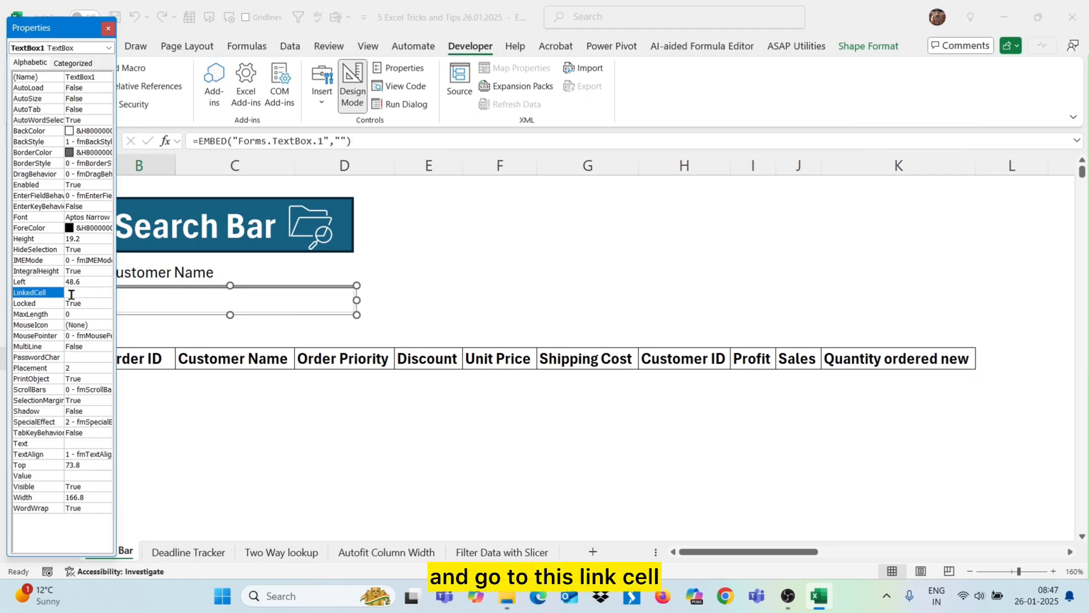
click(71, 295)
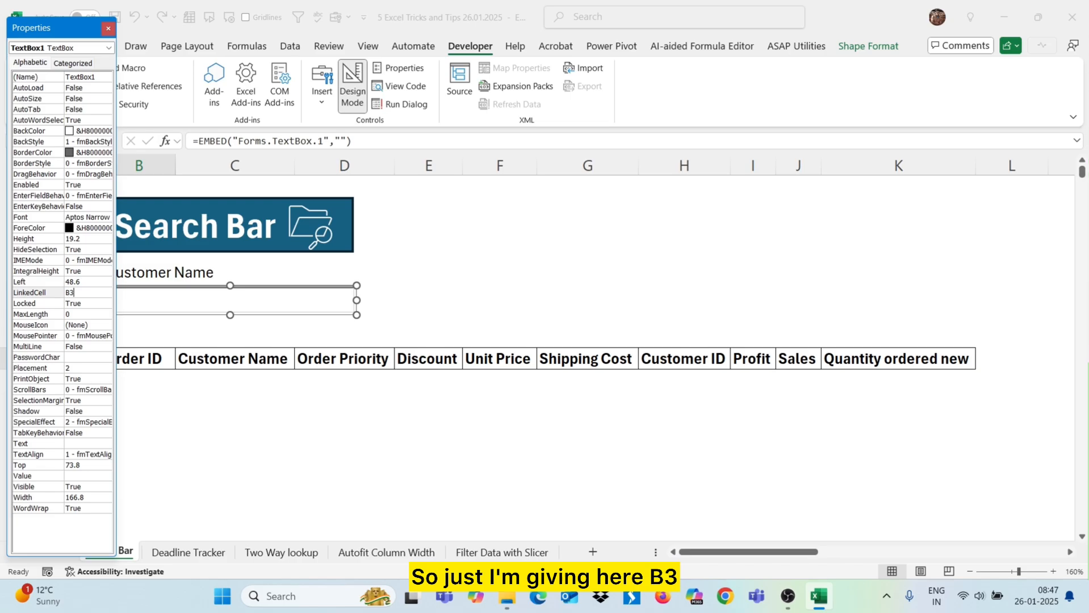
click(108, 30)
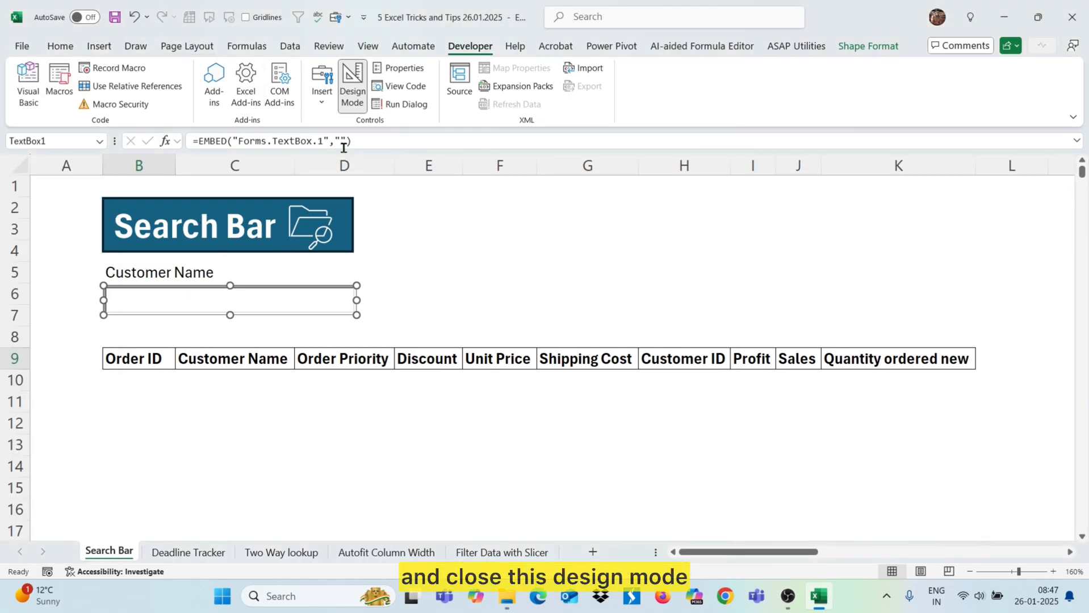
click(357, 96)
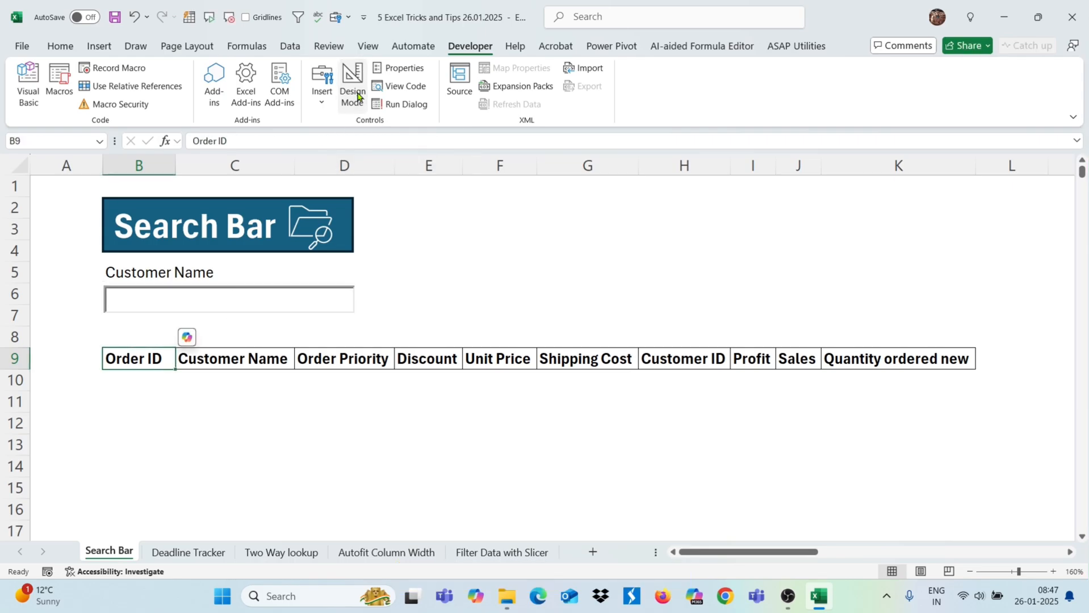
Start a FILTER formula in B10 with the order data V2:AE567 as its array.
click(150, 376)
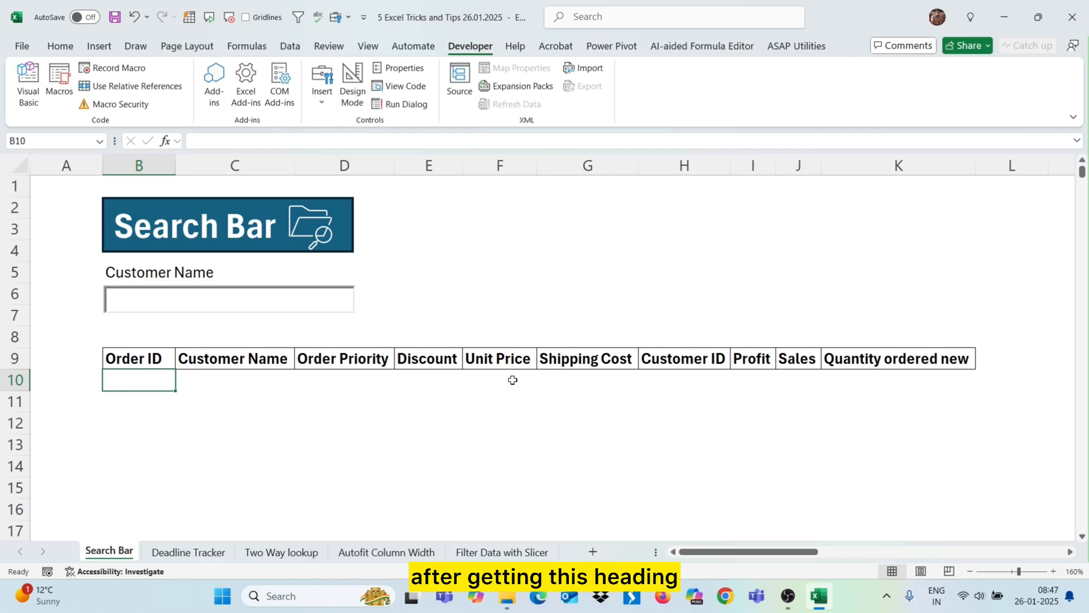
scroll(511, 361, right, 10)
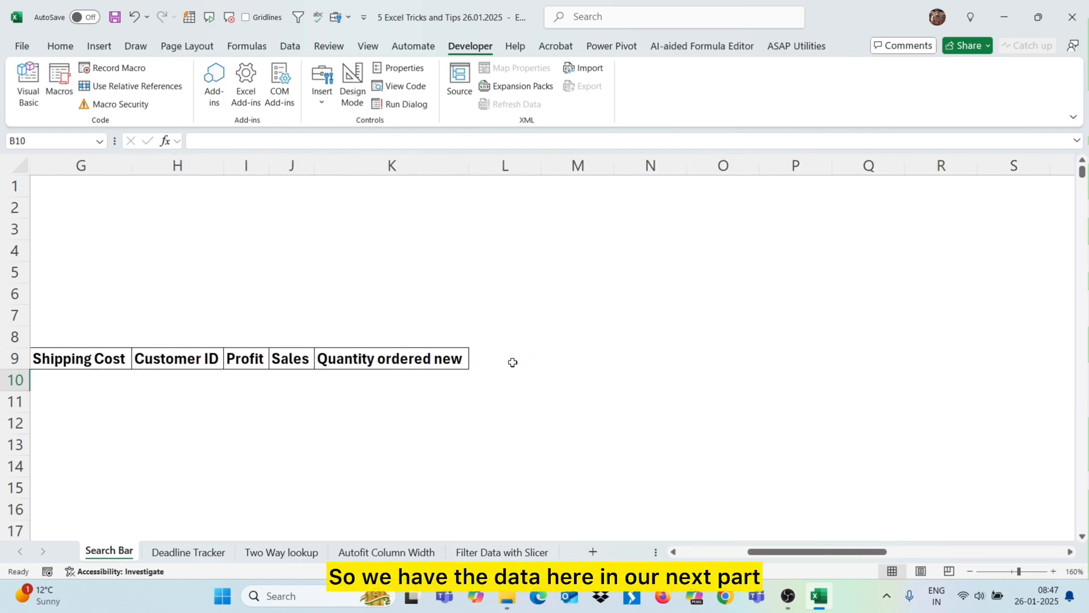
scroll(512, 361, right, 2)
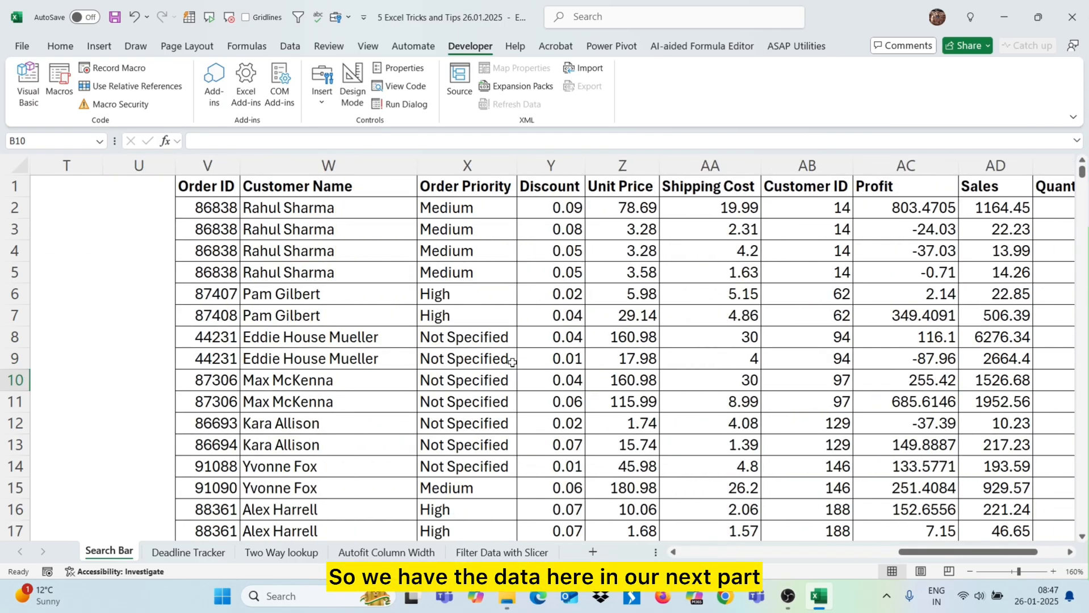
scroll(485, 373, right, 3)
scroll(485, 373, left, 12)
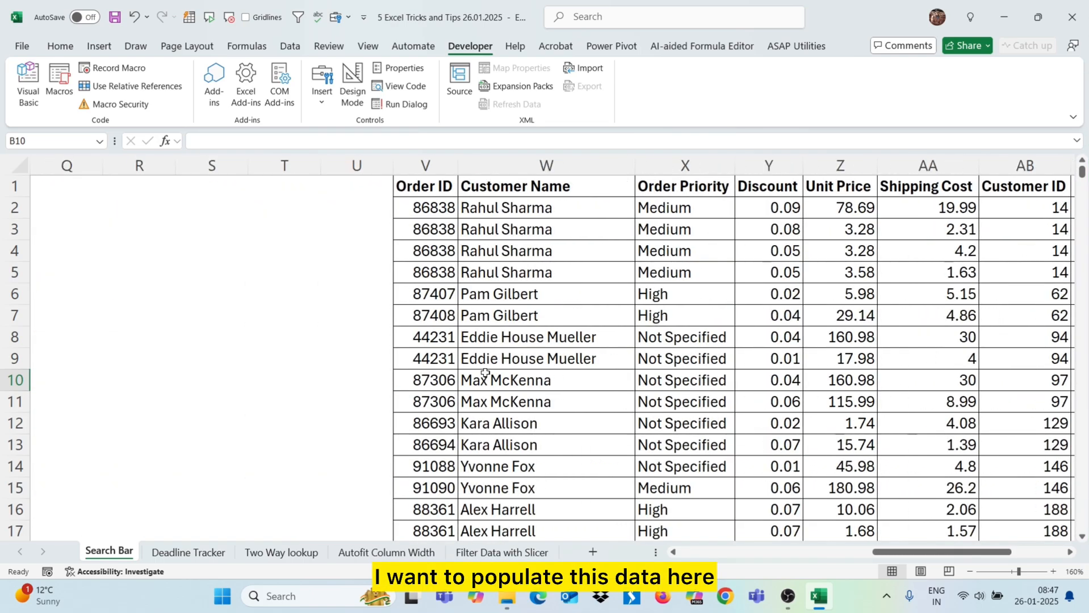
scroll(485, 373, left, 3)
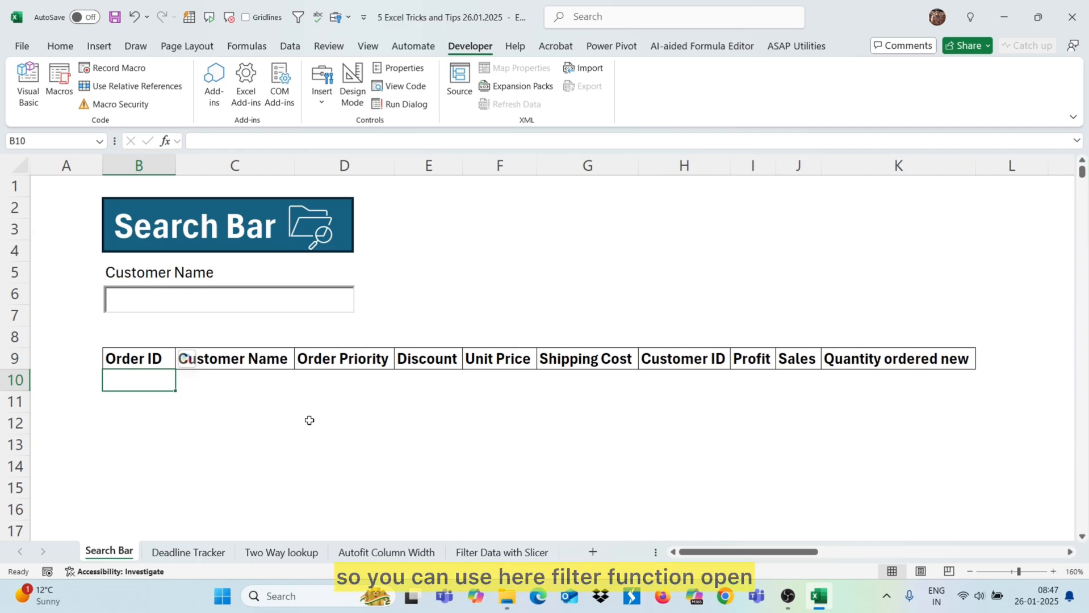
text(=FILTER)
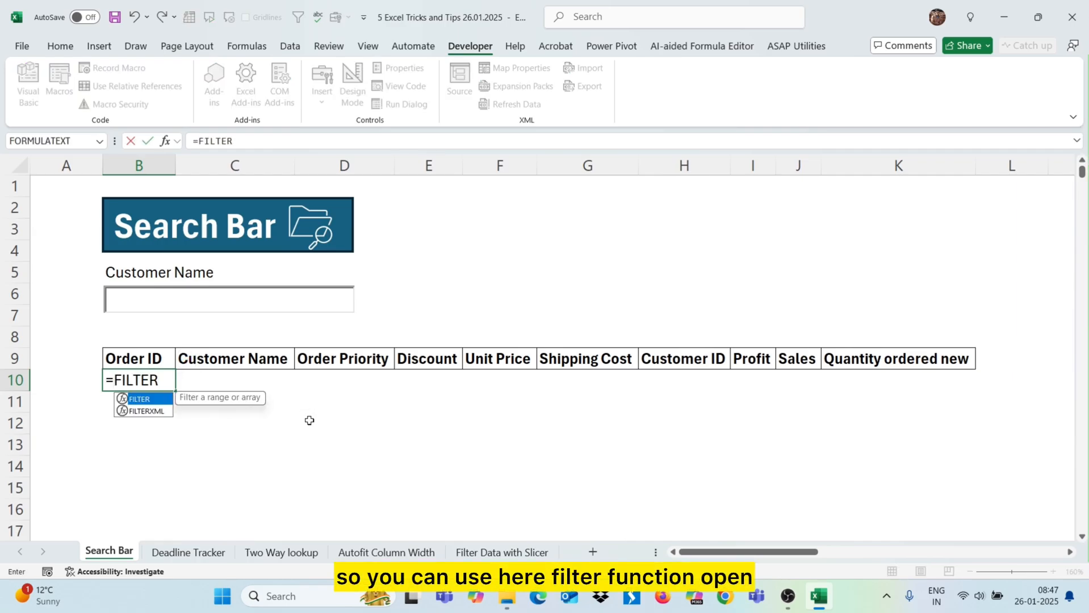
text(()
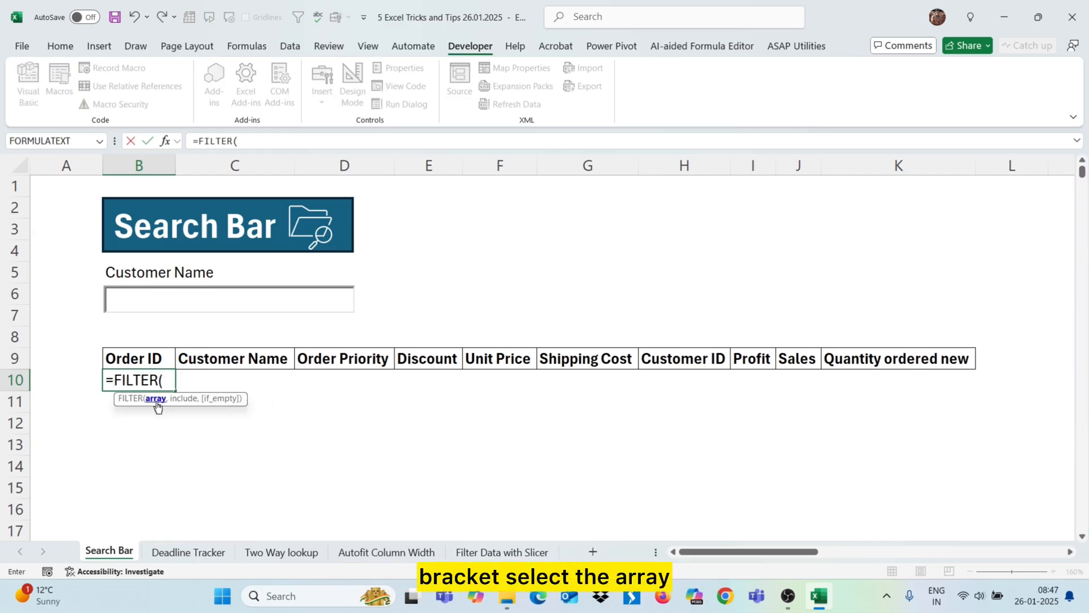
scroll(824, 394, right, 10)
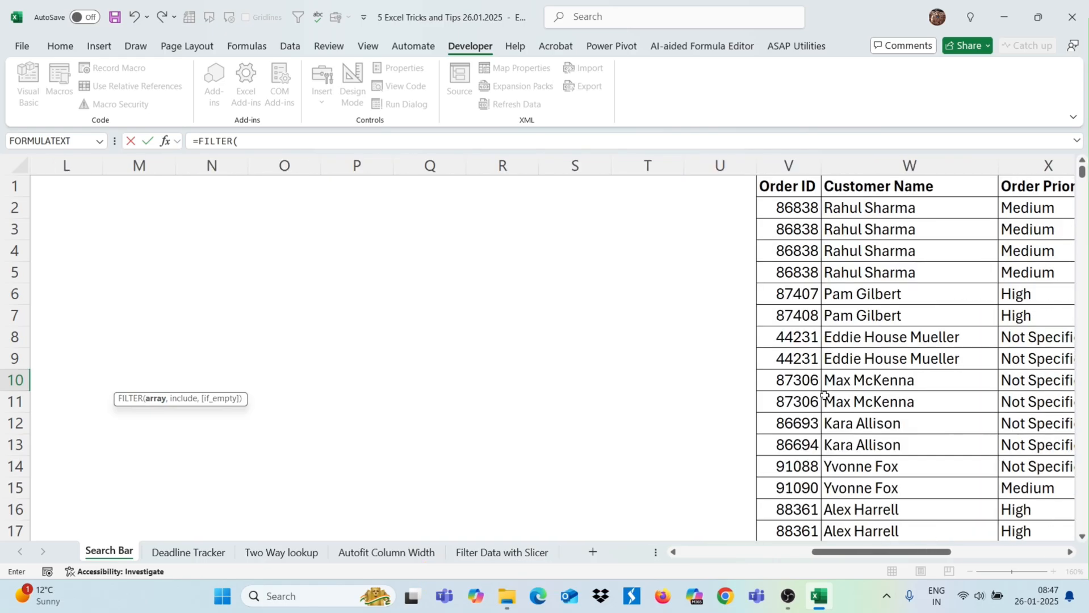
scroll(823, 394, right, 6)
click(280, 208)
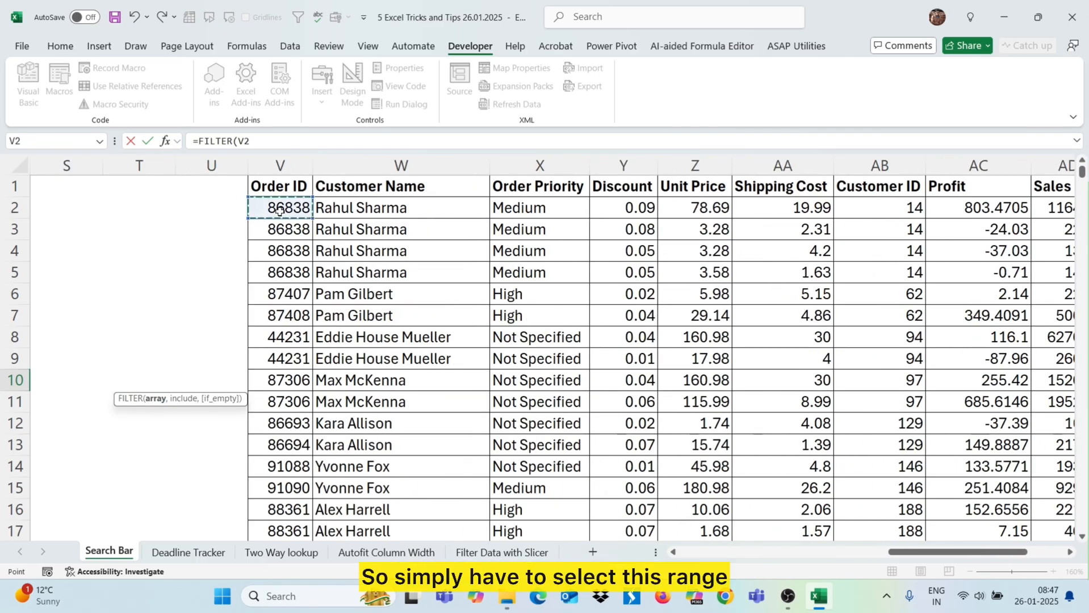
key(ctrl+shift+Right)
key(ctrl+shift+Down)
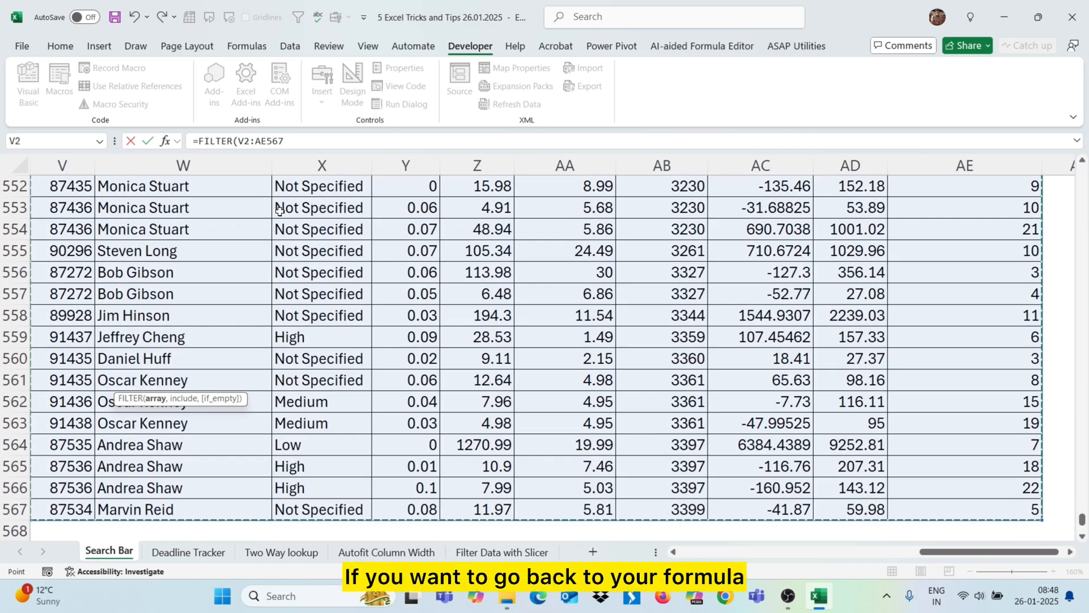
key(ctrl+BackSpace)
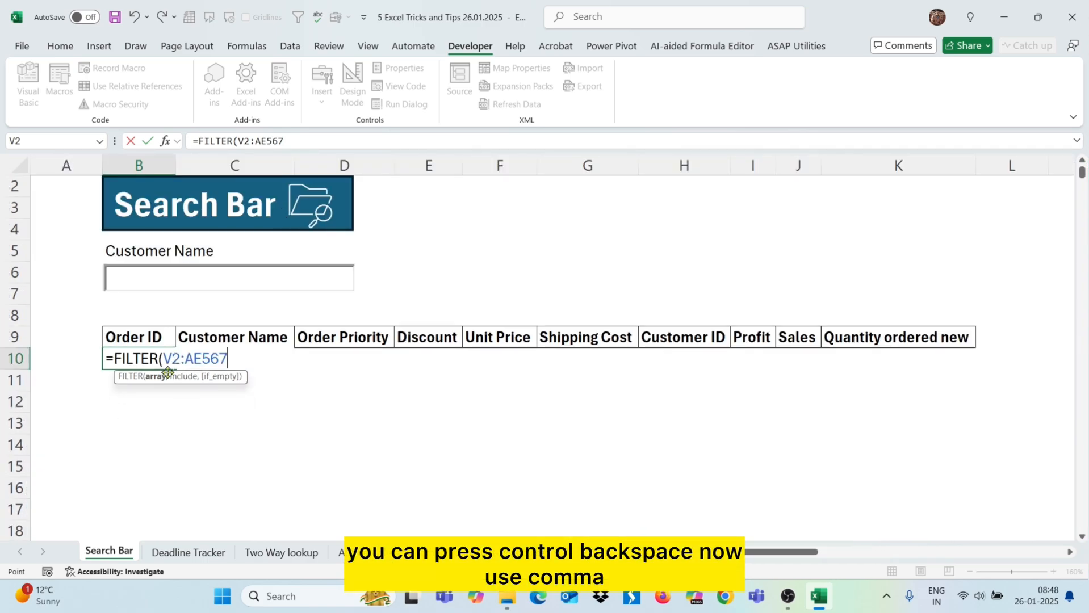
text(,)
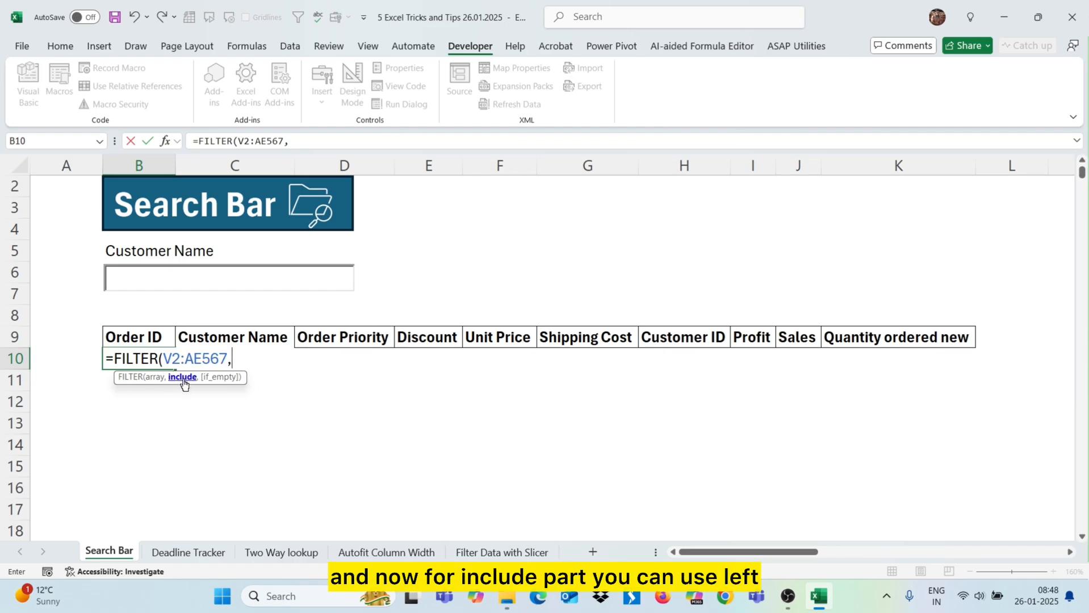
Begin the include argument with a LEFT function on the customer name range W2:W567.
text(LEFT()
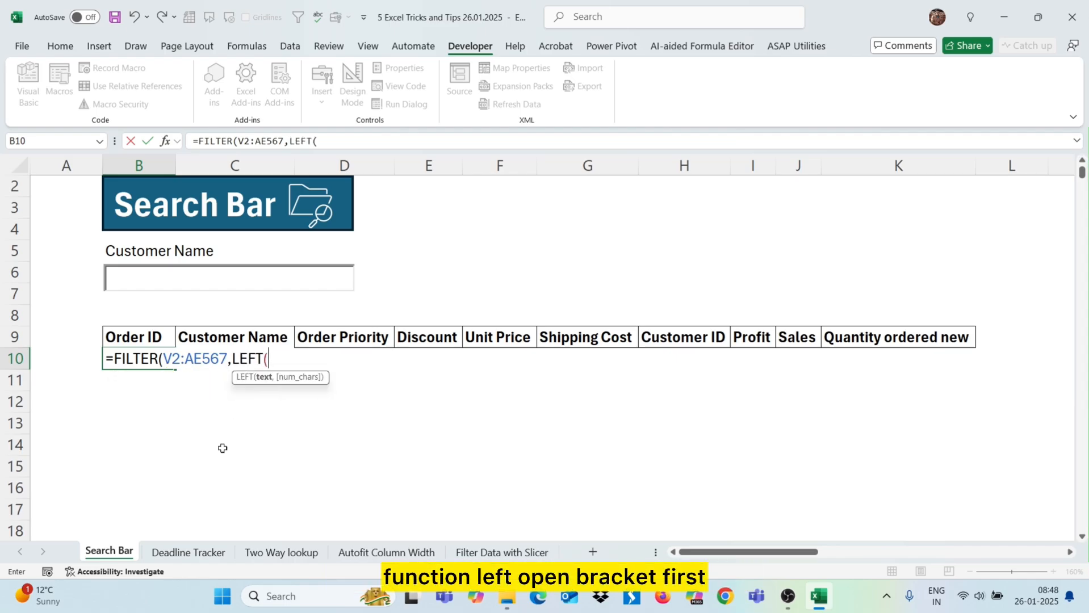
scroll(681, 418, right, 10)
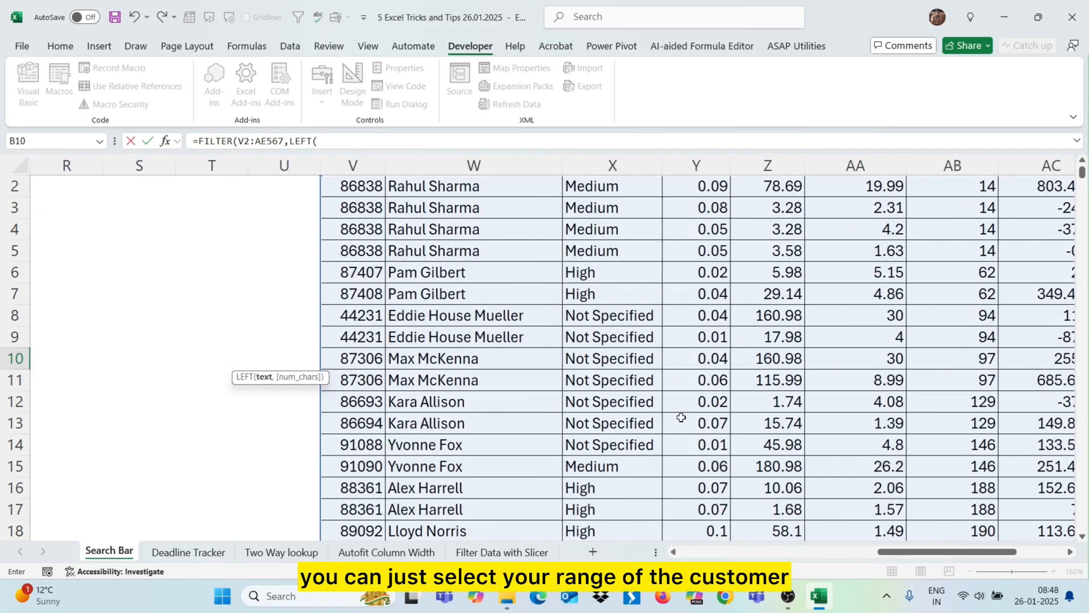
scroll(681, 418, up, 1)
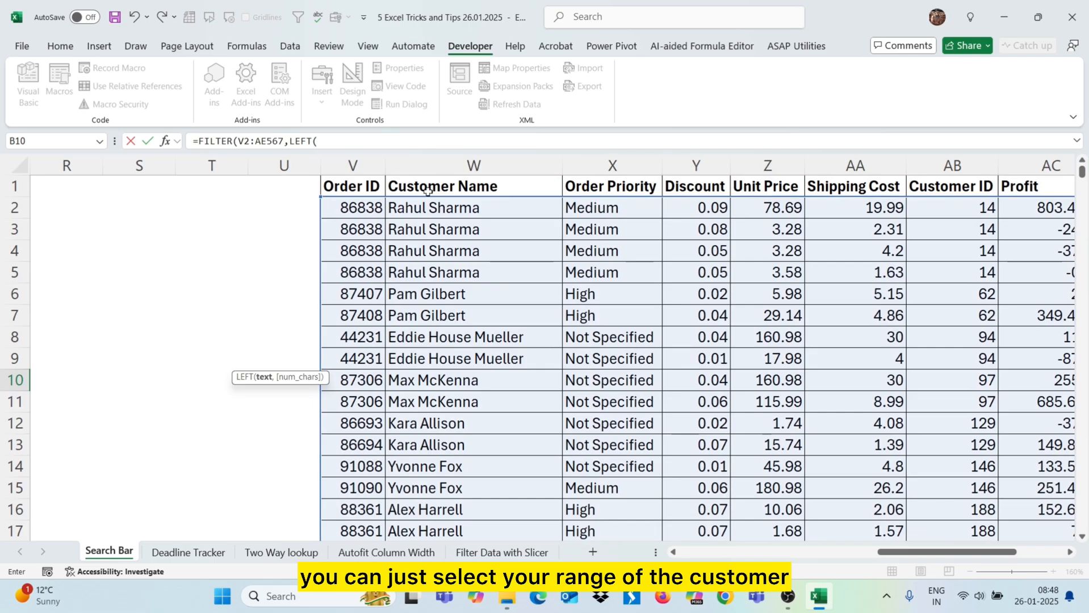
click(431, 208)
key(ctrl+shift+Down)
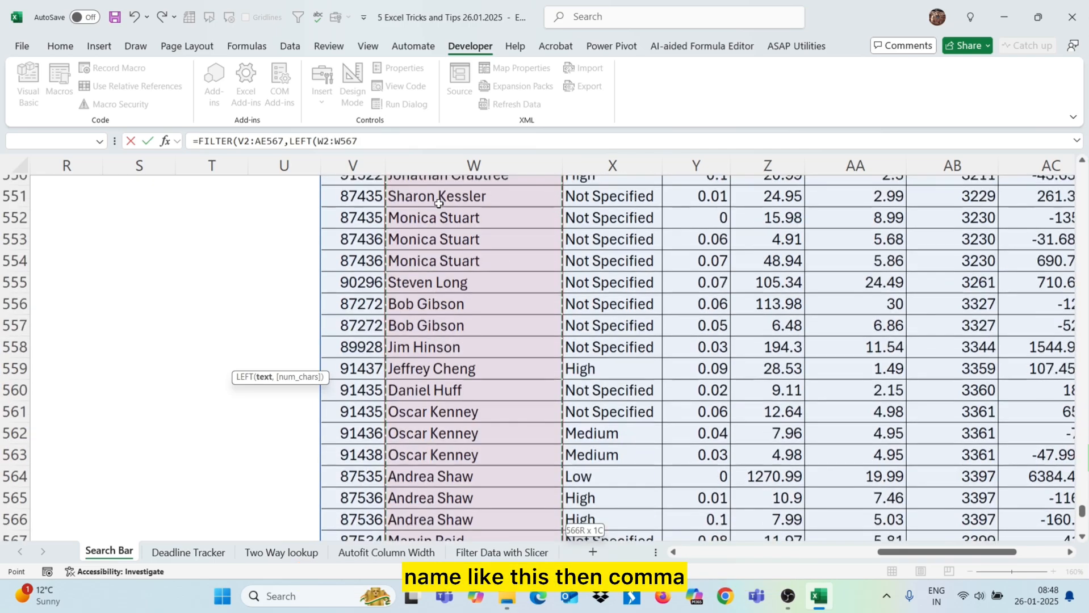
text(,)
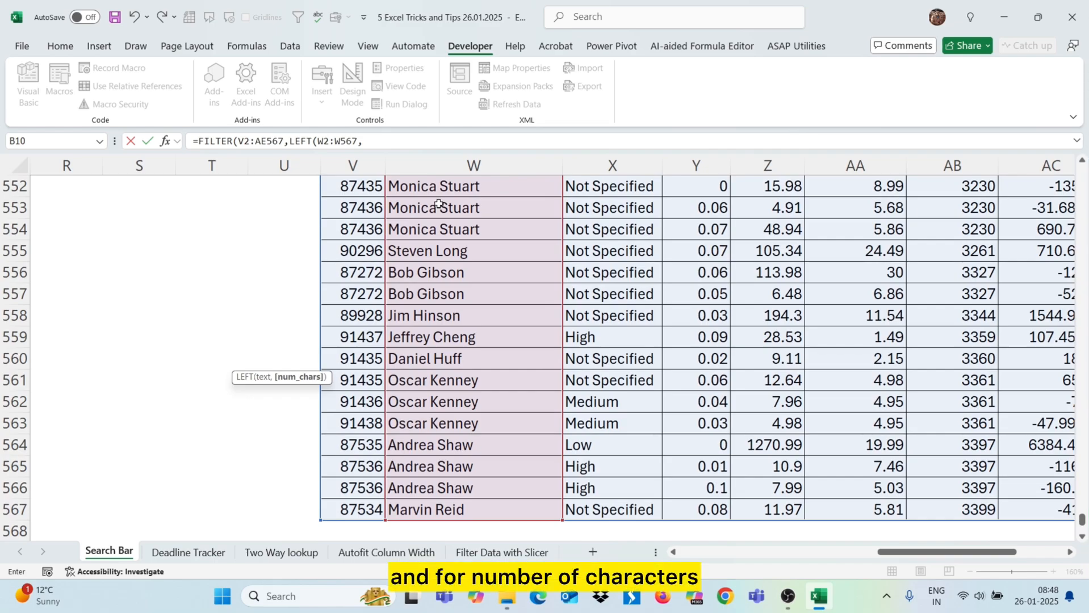
Use LEN(B3) as the LEFT function's number of characters, close it and compare the result with B3.
text(LEN()
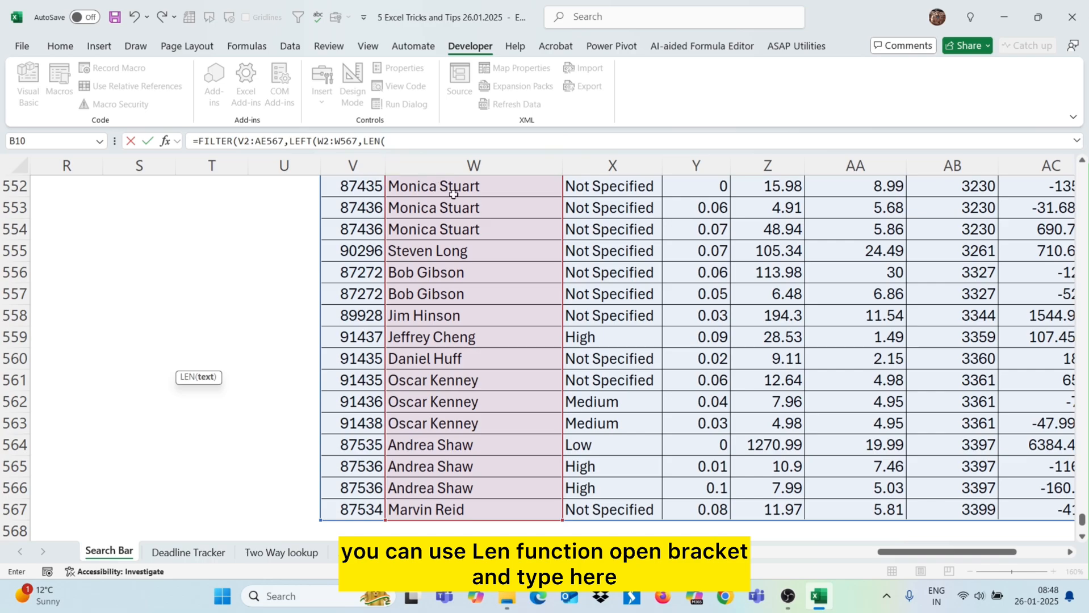
key(ctrl+BackSpace)
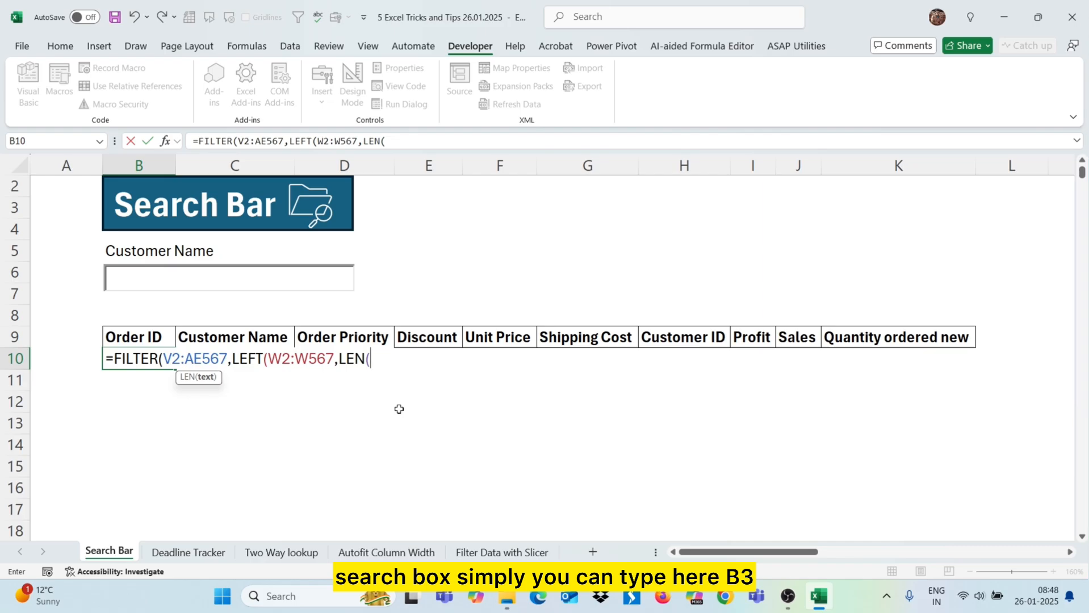
text(B3)
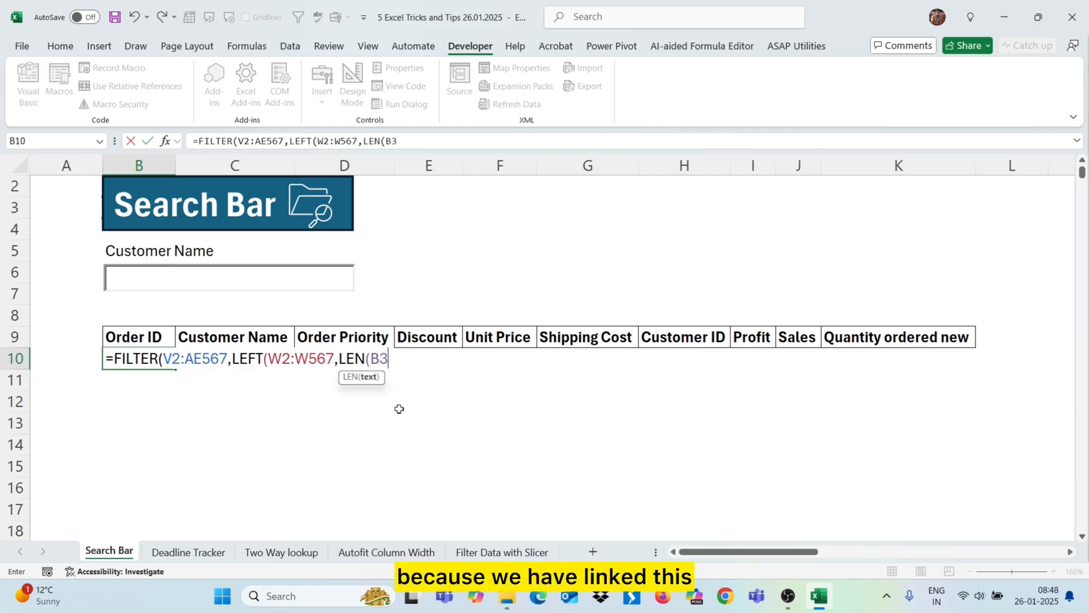
text())
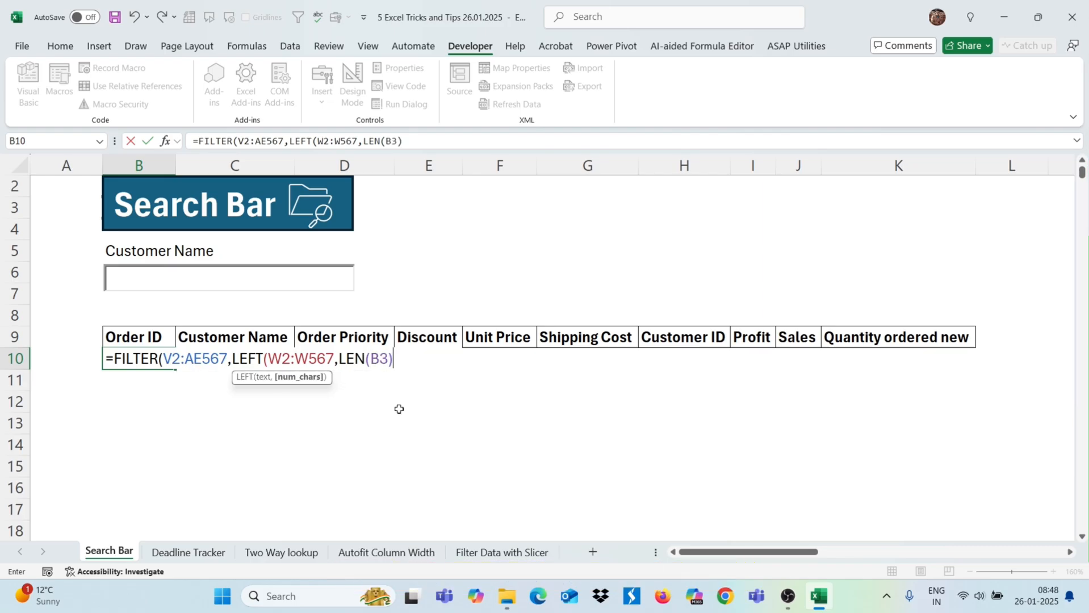
text()=)
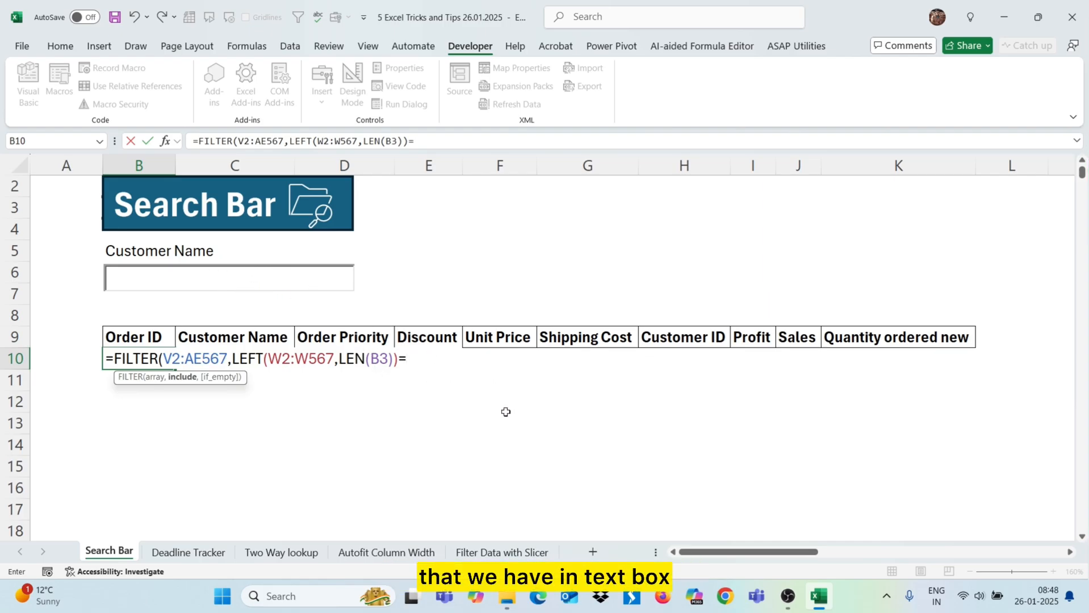
text(B3)
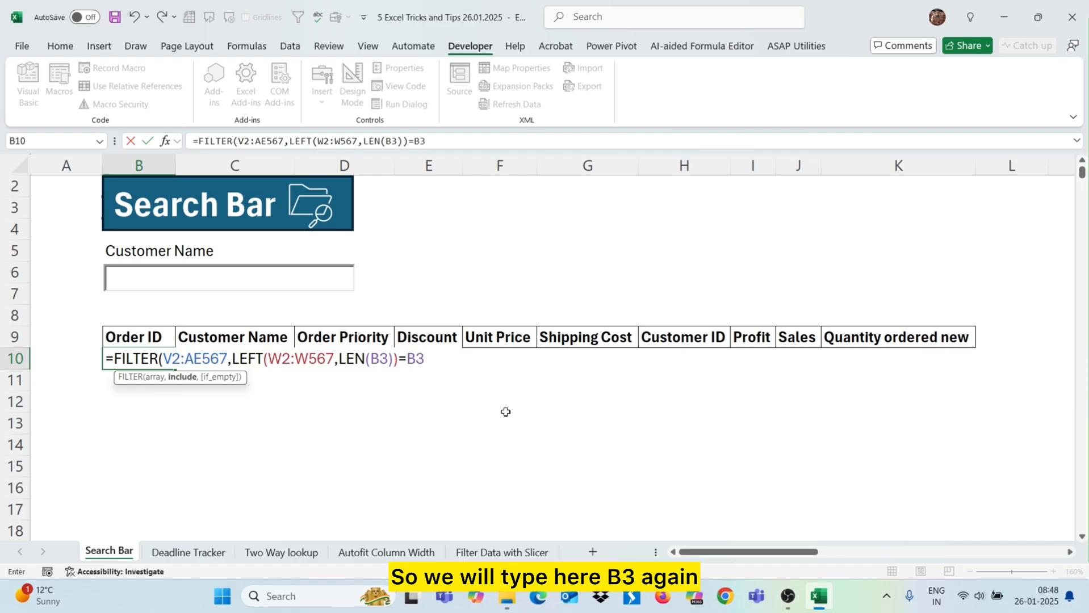
Add "Not Found" as the FILTER formula's if_empty argument, close the formula and enter it in B10.
text(,)
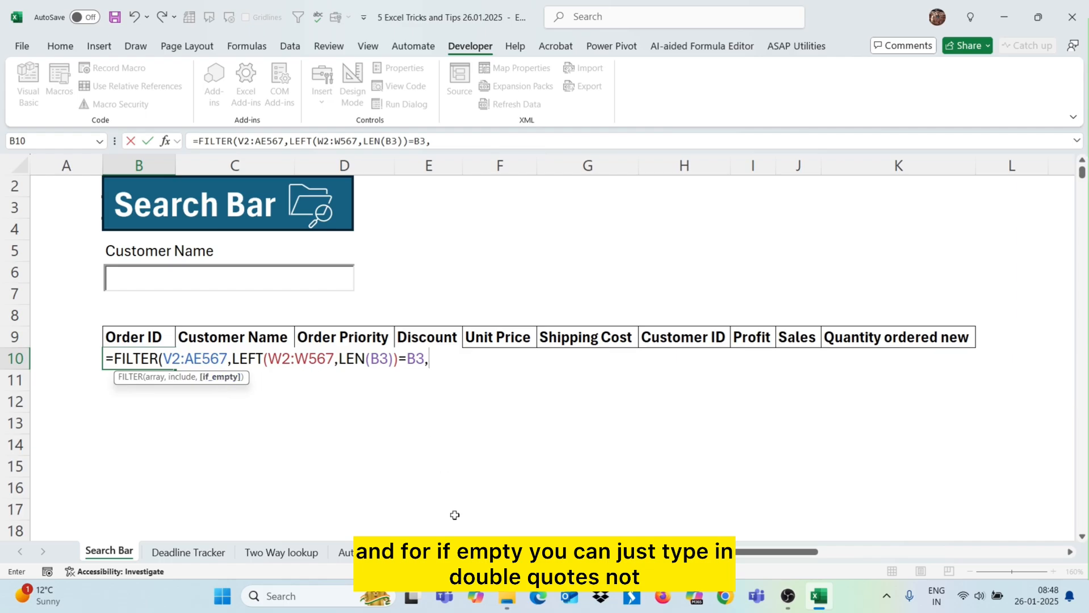
text("not)
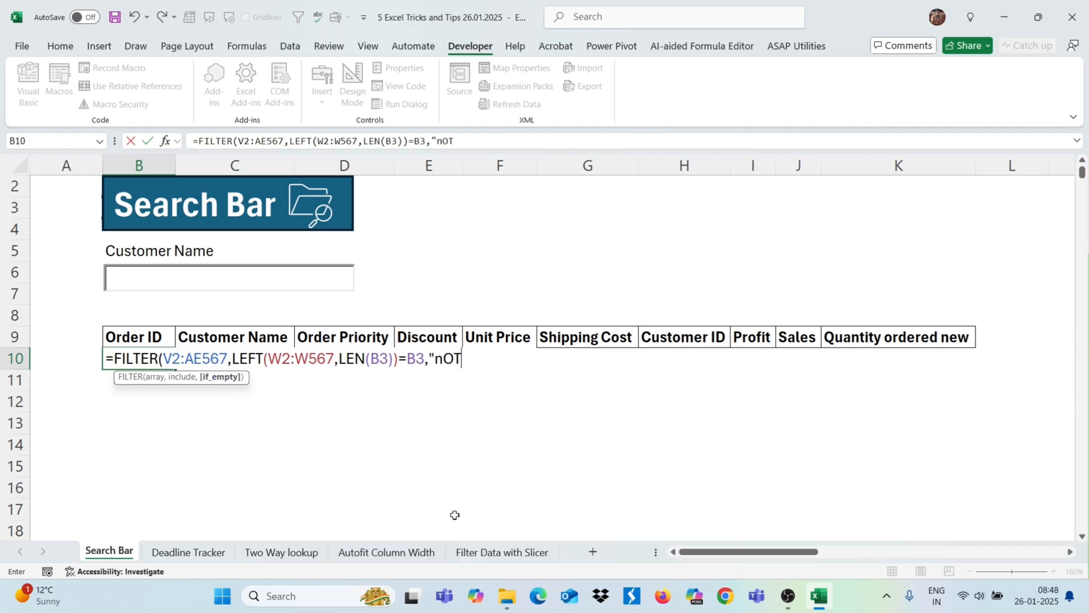
key(BackSpace)
key(BackSpace)
key(BackSpace)
text(Not D)
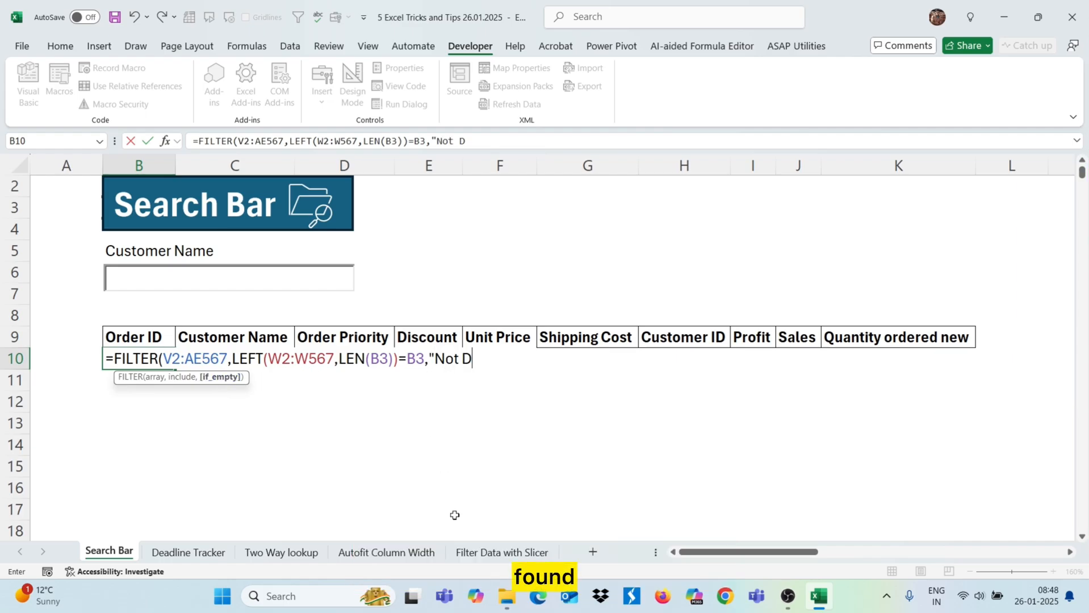
key(BackSpace)
key(BackSpace)
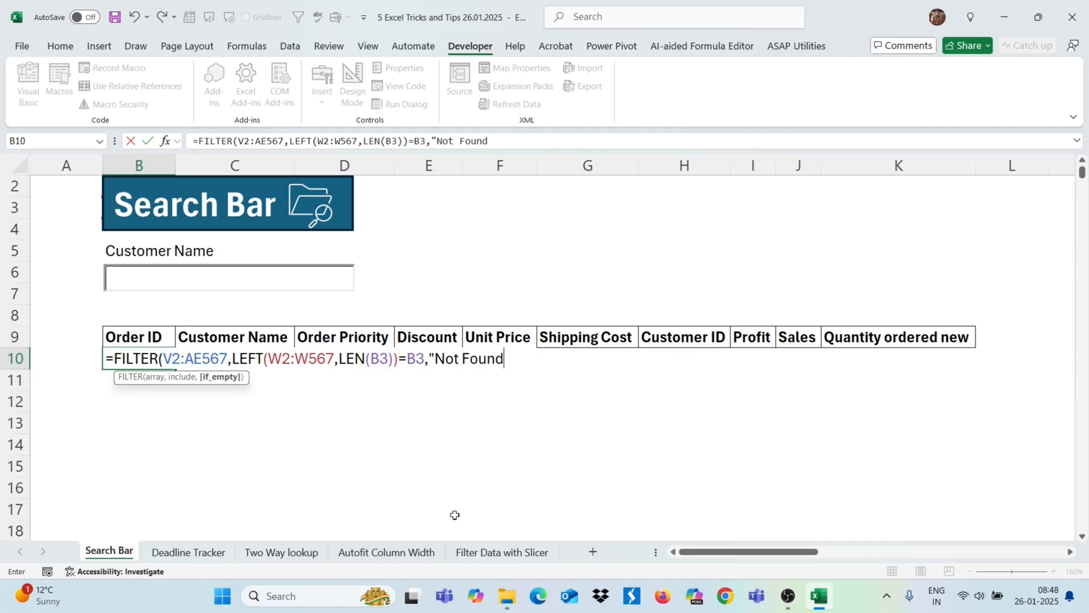
text(Found"))
key(Return)
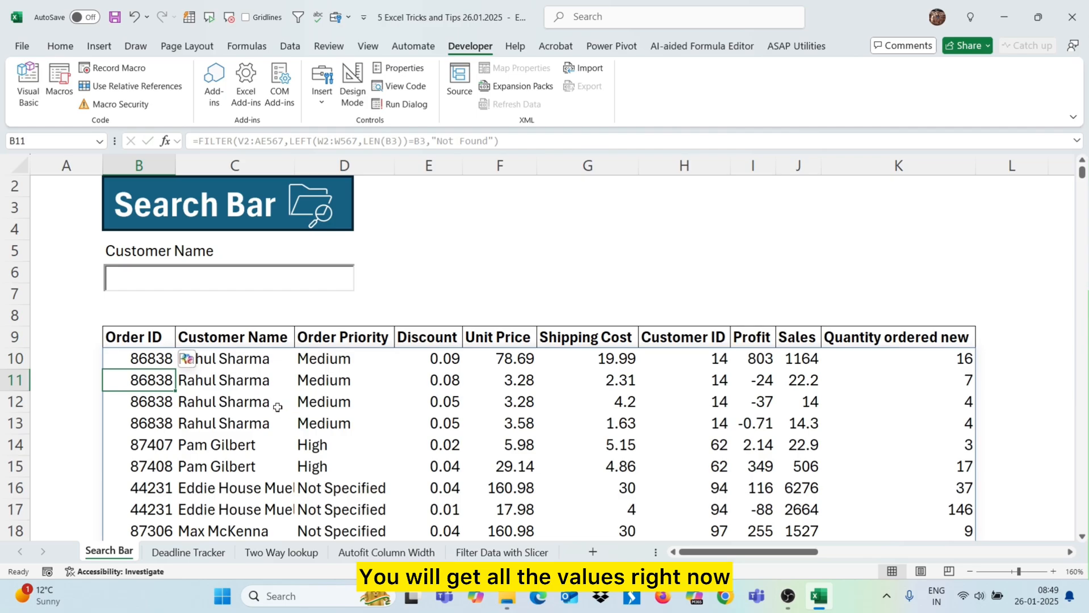
Test the search bar by entering the first name of the customer in the first result row.
click(244, 274)
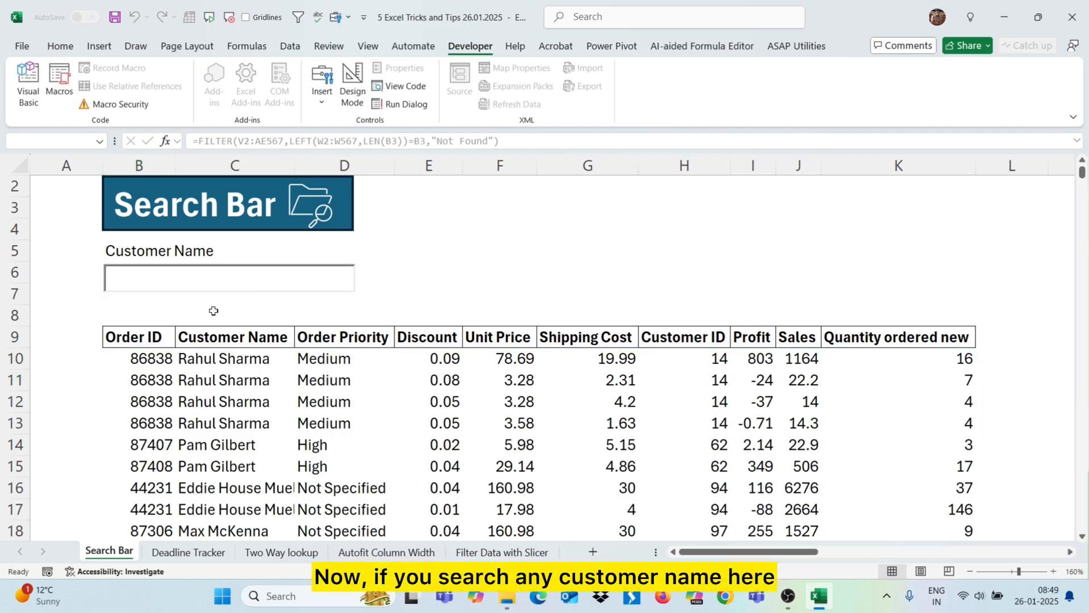
text(Rahul)
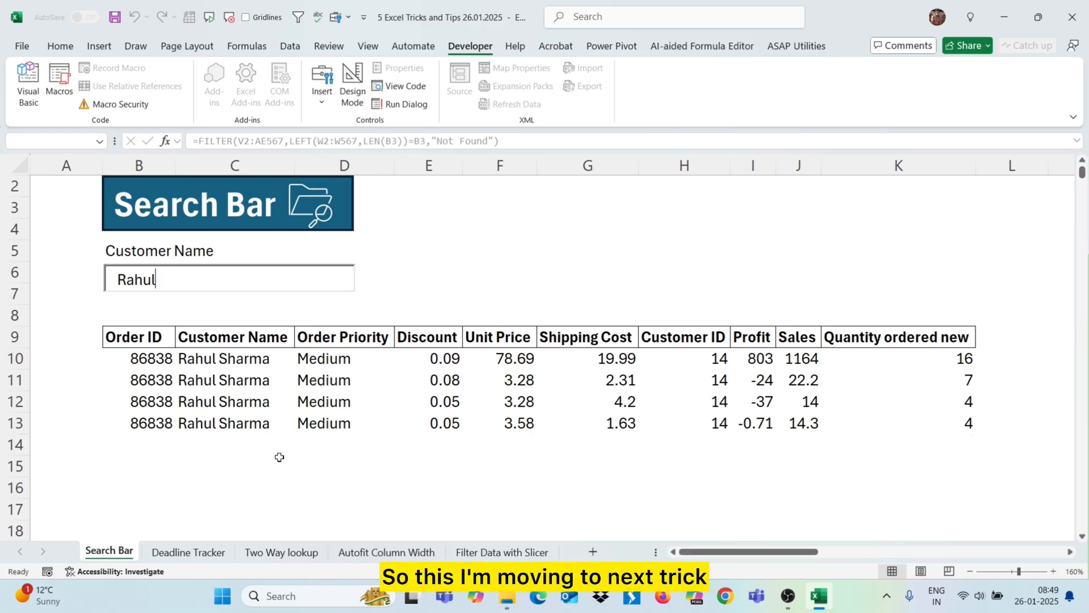
On the Deadline Tracker sheet, enter =E8-TODAY() in Progress cell F8 and fill it down to F13.
click(176, 553)
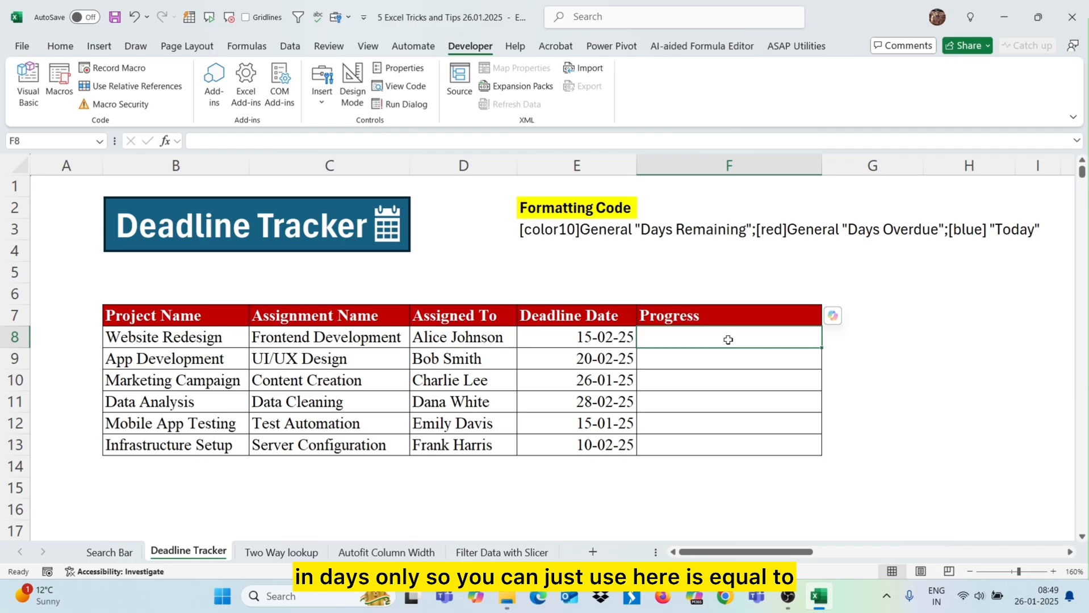
text(=)
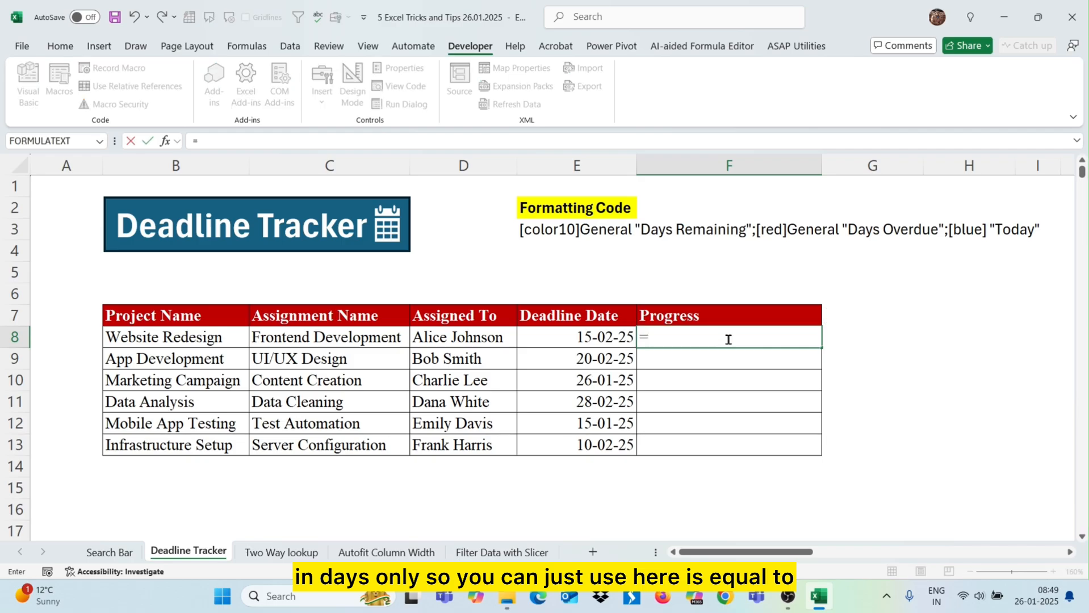
click(612, 337)
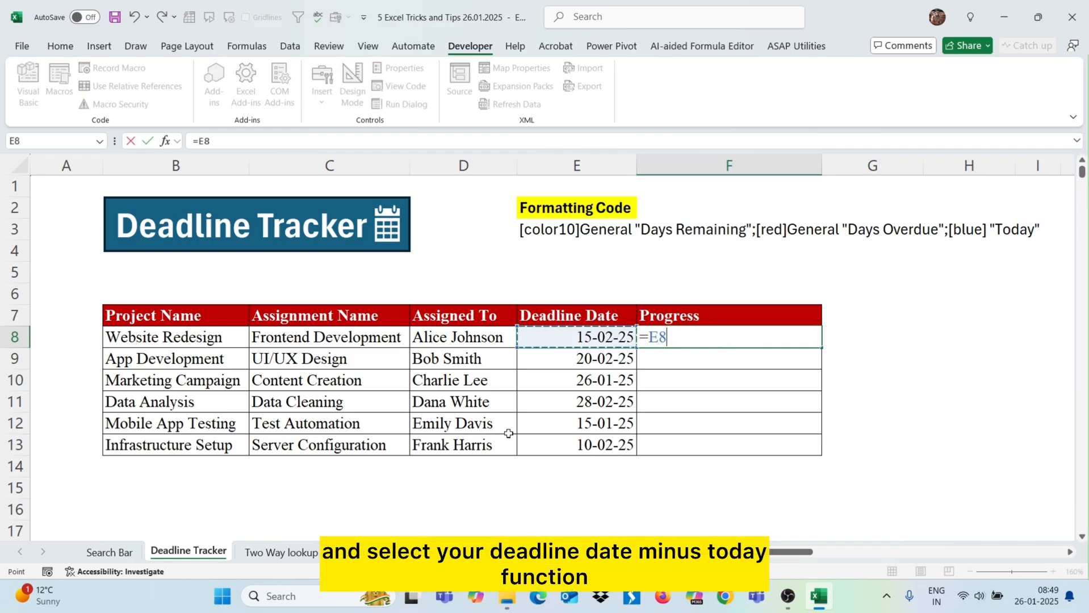
text(-Toda)
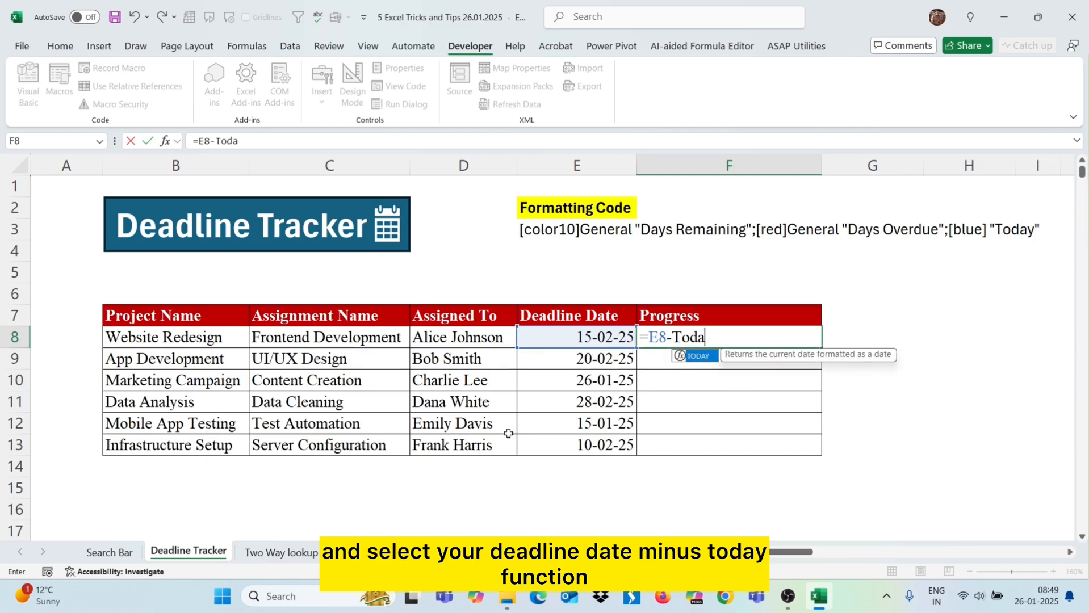
text(y()
key(Return)
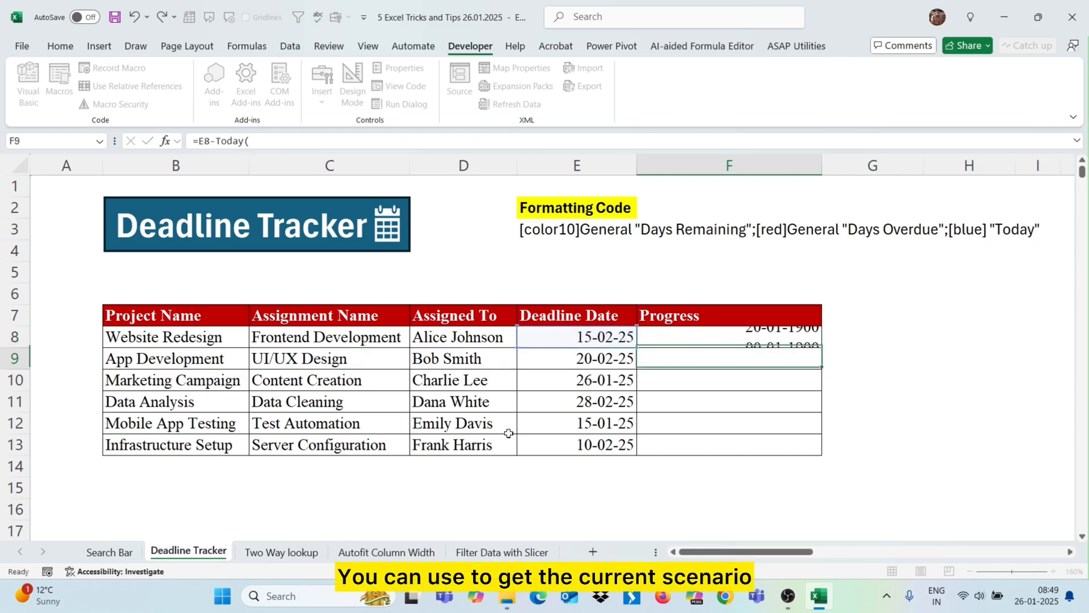
click(760, 337)
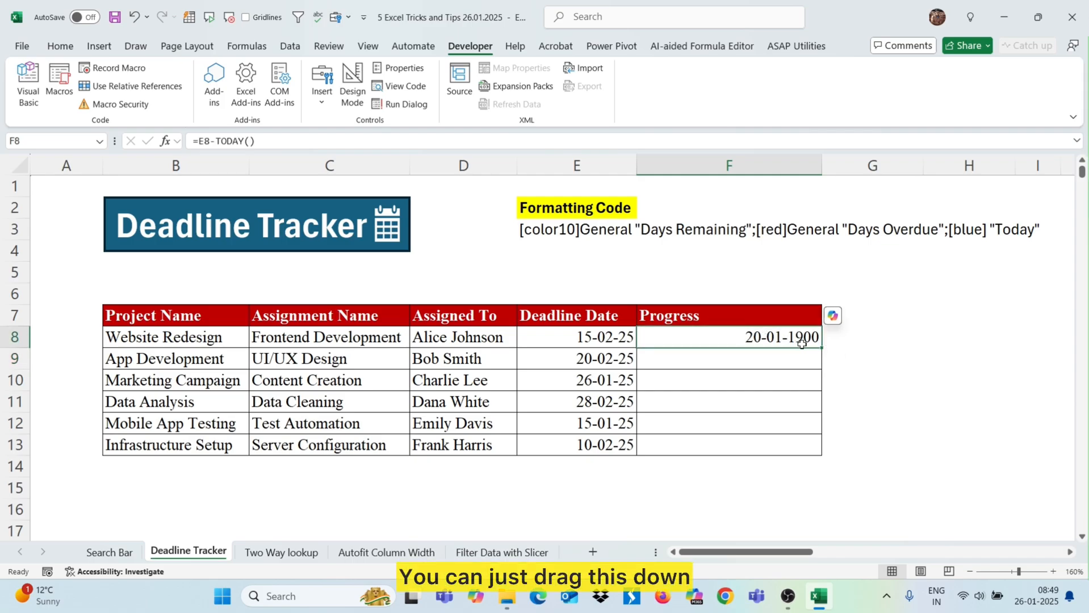
drag(819, 346, 819, 448)
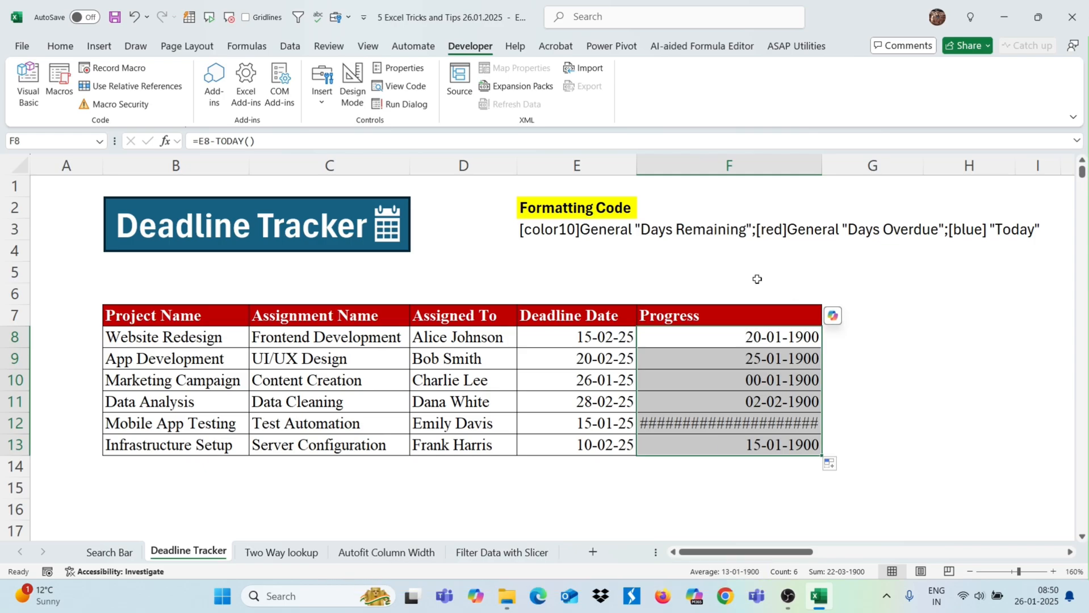
Copy the entire formatting code text from cell E3.
click(577, 227)
drag(523, 139, 192, 141)
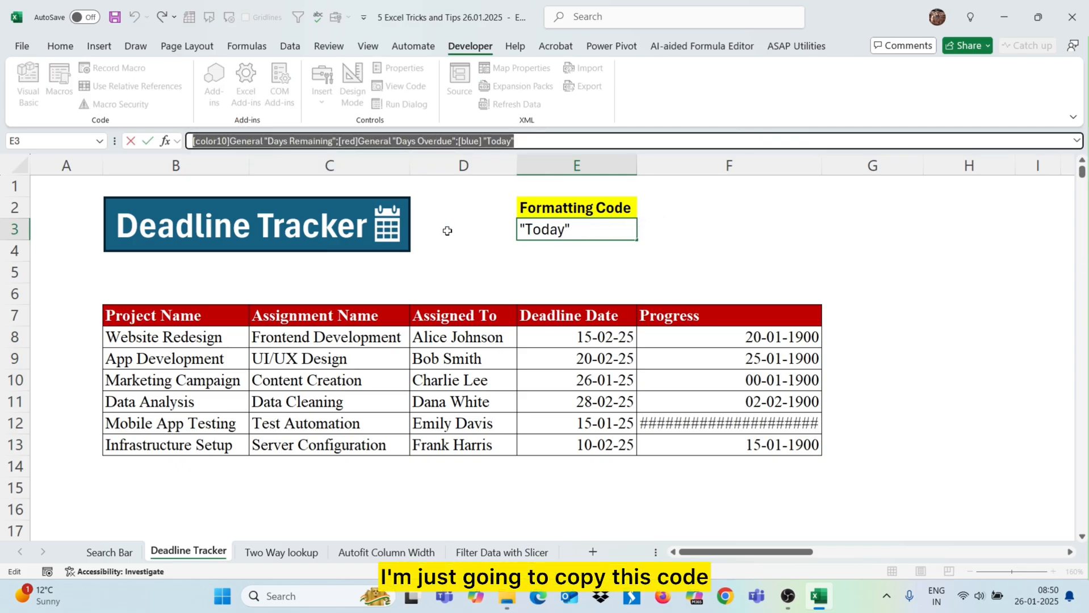
key(ctrl+c)
Apply the copied formatting code as a custom number format to the Progress cells F8:F13.
click(772, 338)
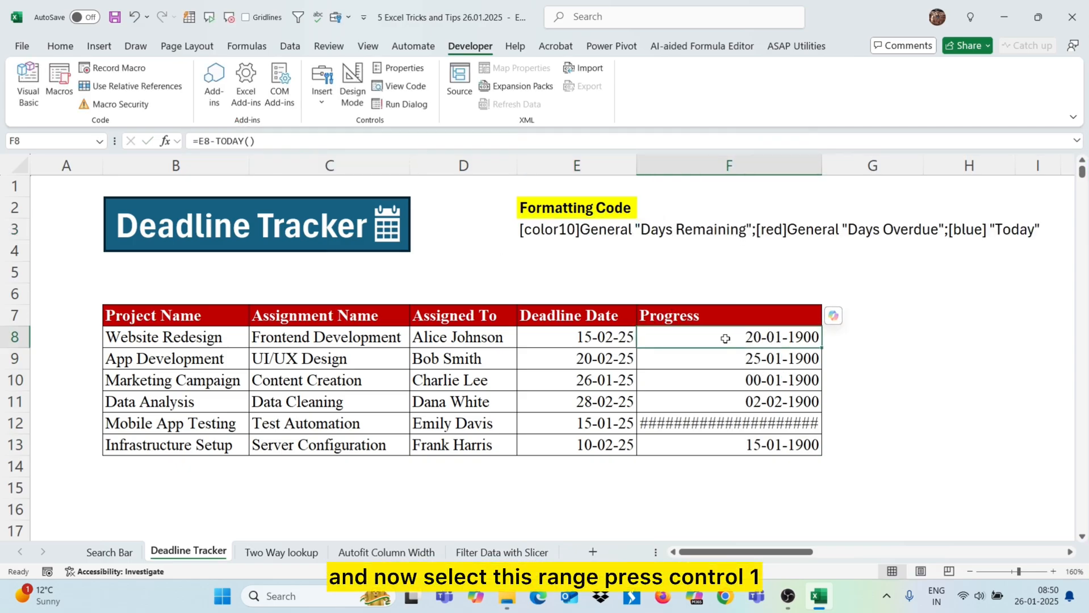
drag(725, 338, 718, 447)
key(ctrl+1)
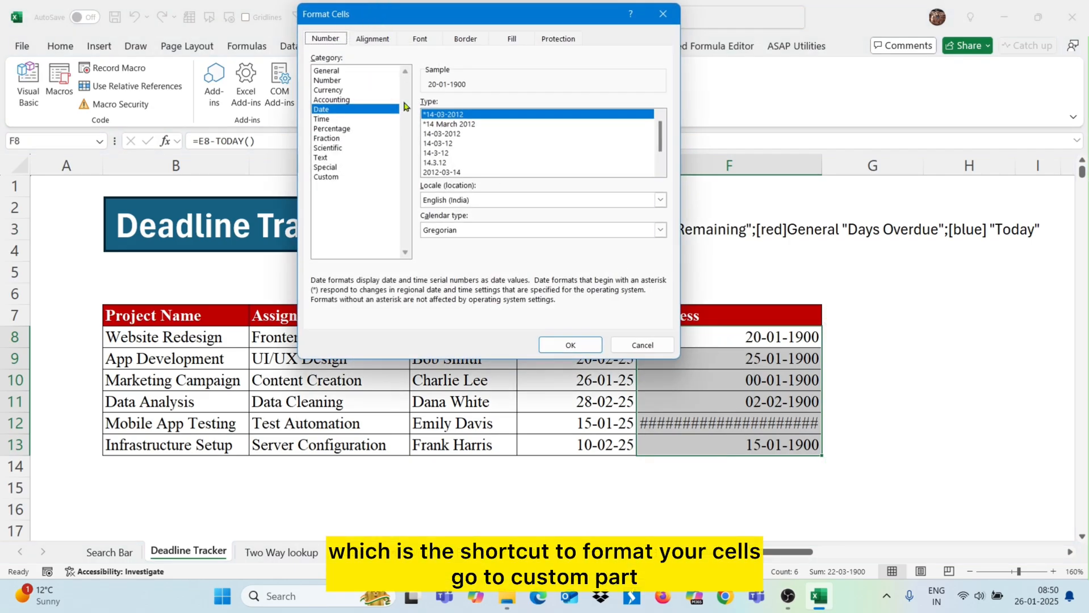
click(345, 177)
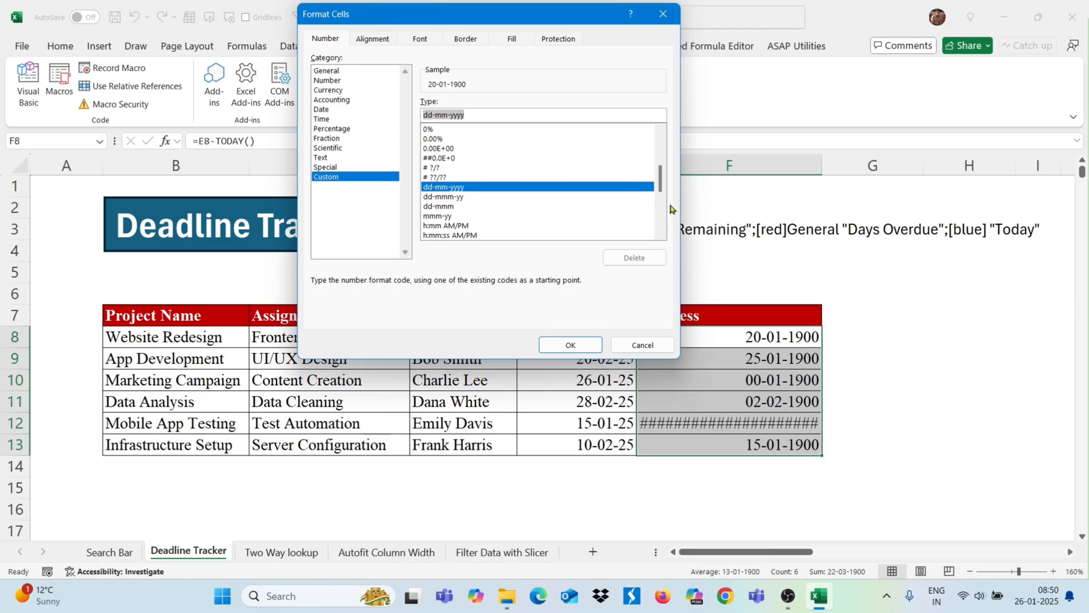
key(ctrl+v)
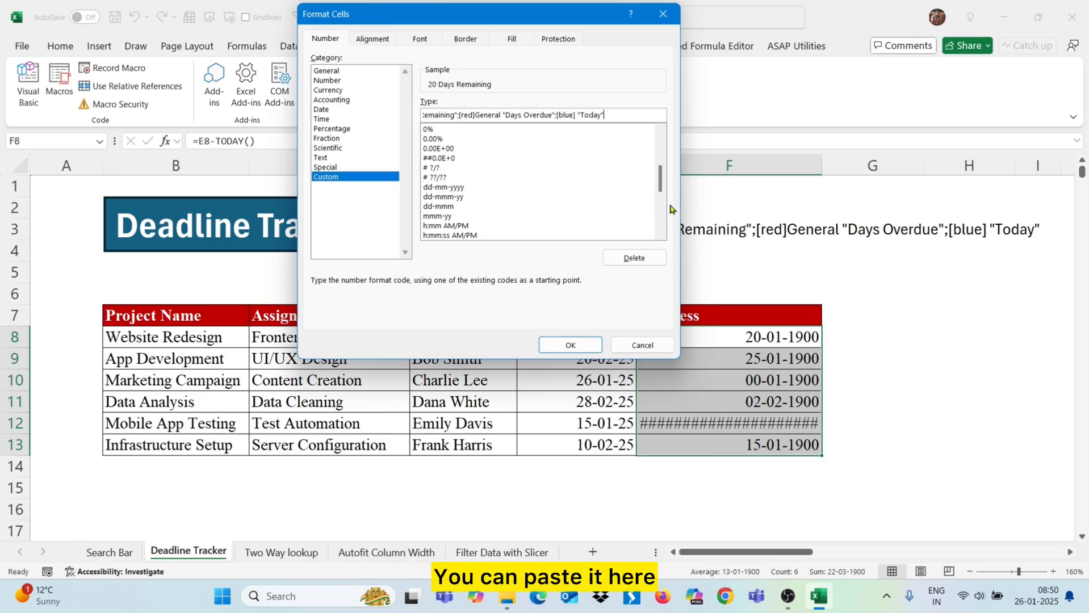
click(574, 348)
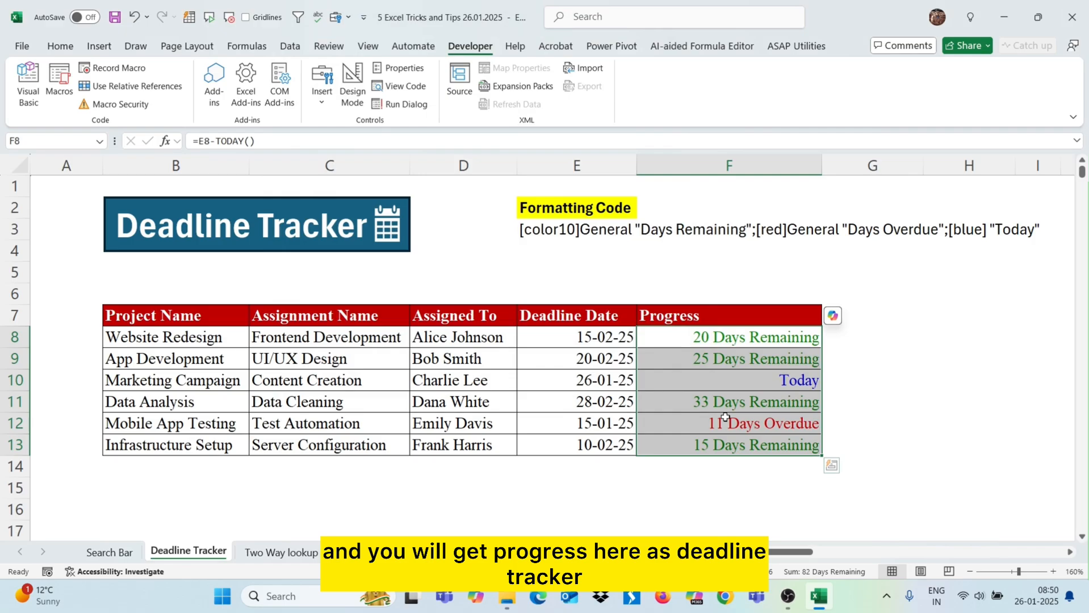
Change the App Development deadline date in E9 to 26/01/2025.
click(573, 358)
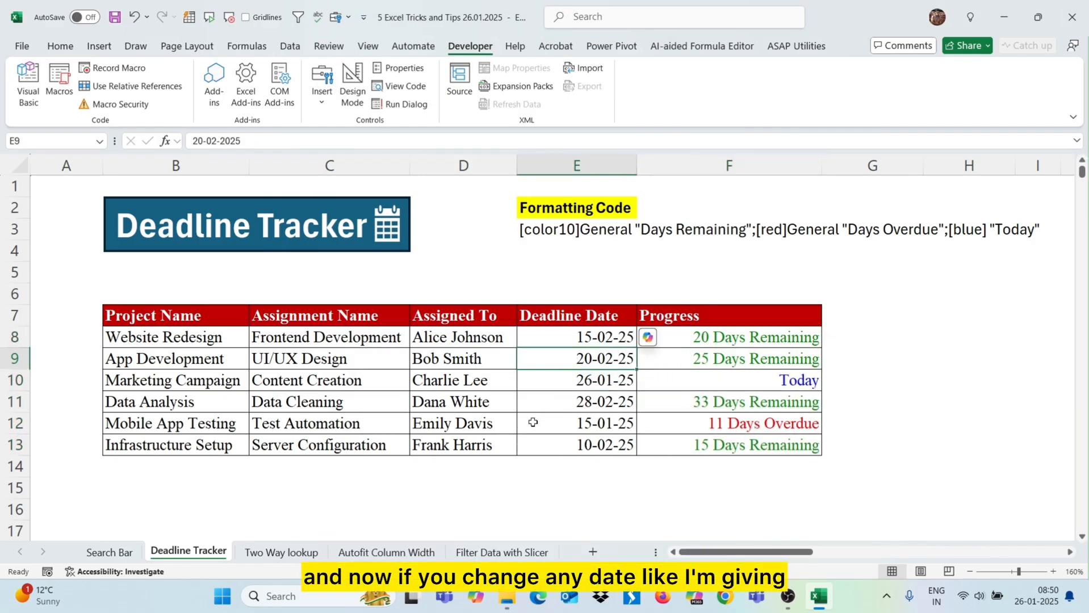
text(26/0)
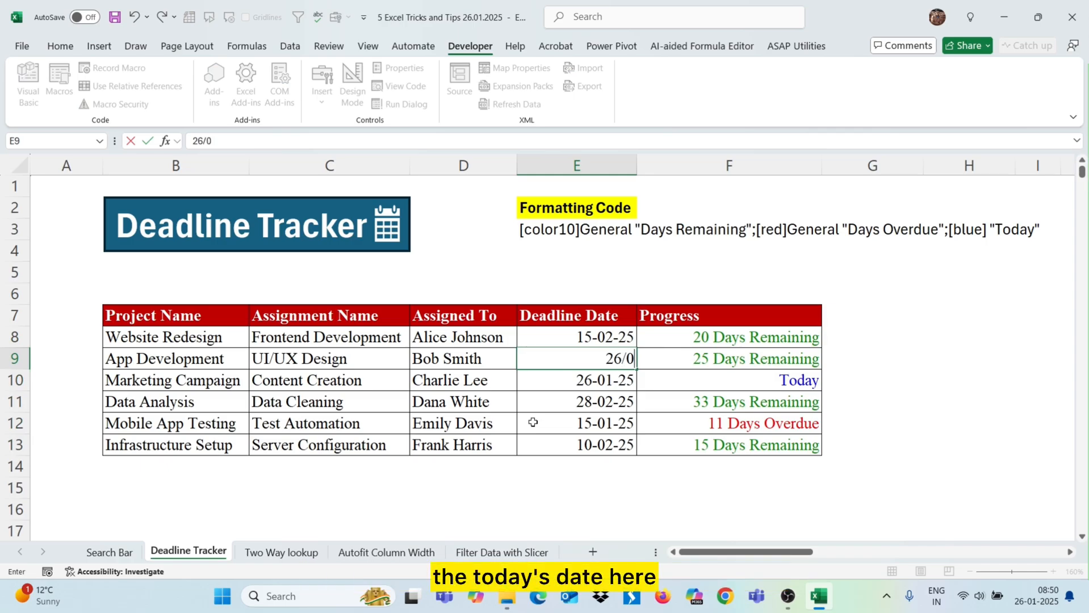
text(1/2025)
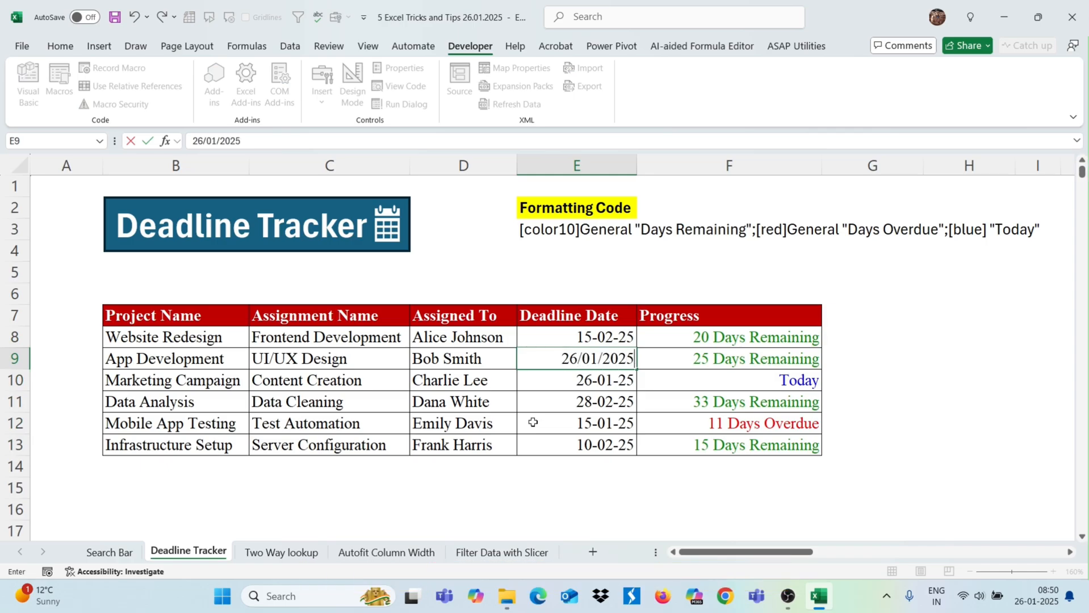
key(Return)
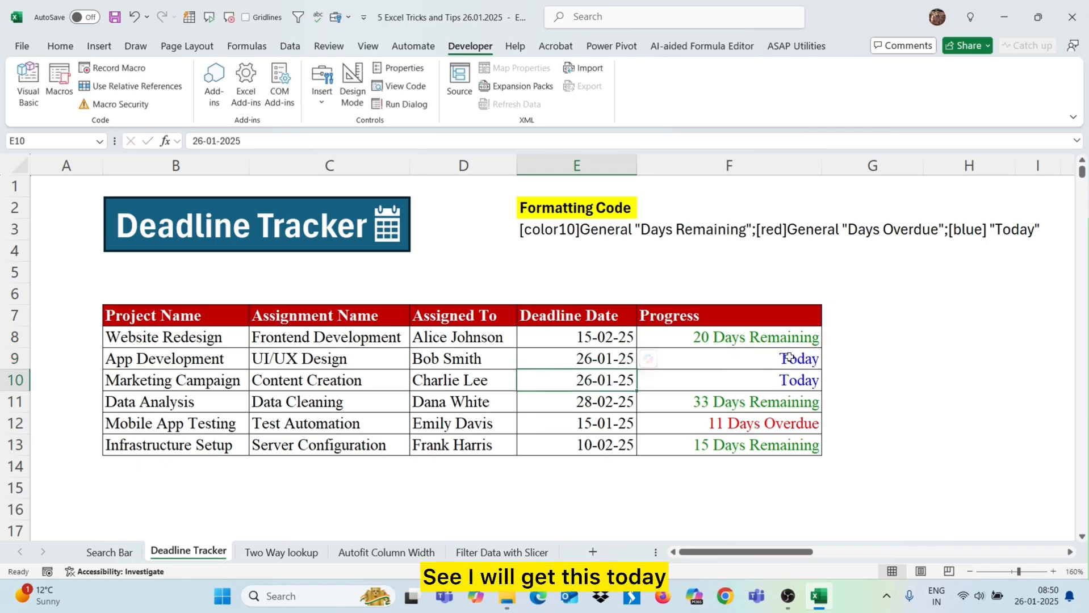
click(601, 423)
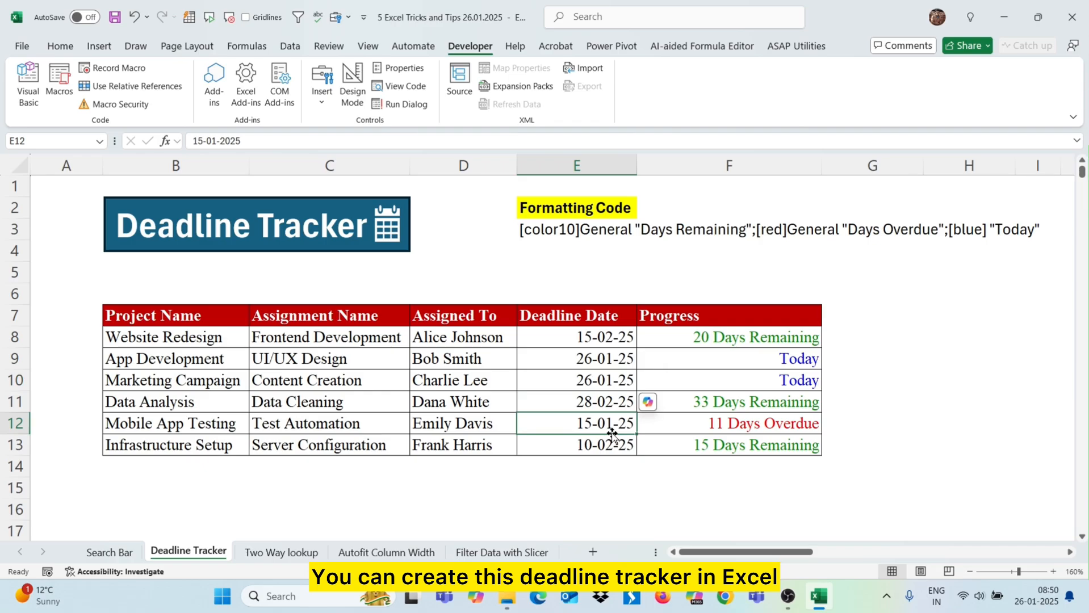
Examine the lookup fields on the Two Way lookup sheet and the employee data table starting in column L.
click(281, 558)
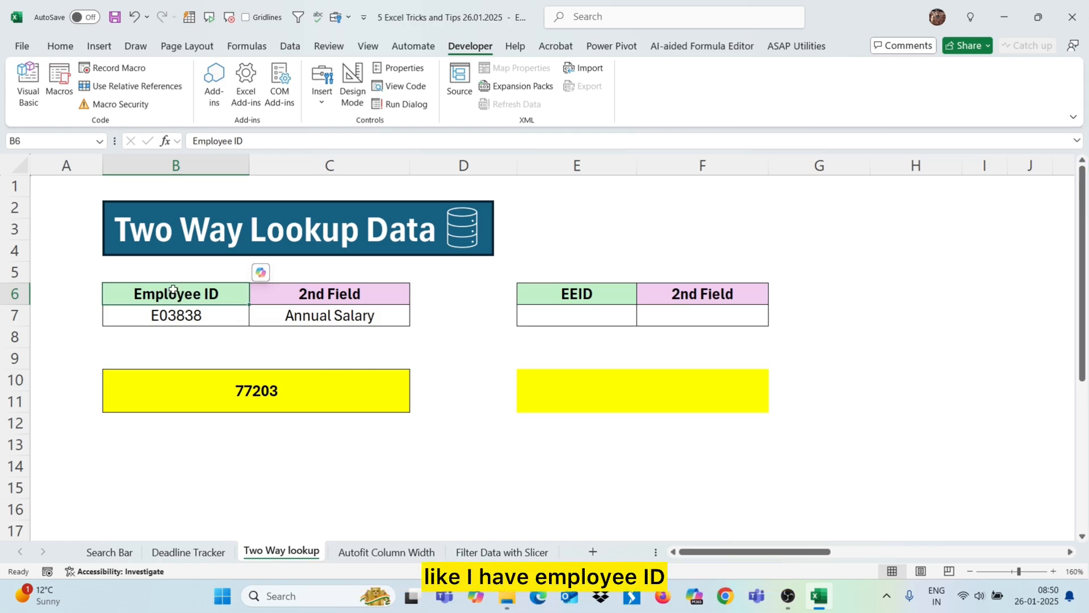
drag(171, 292, 171, 320)
drag(340, 294, 341, 316)
click(341, 316)
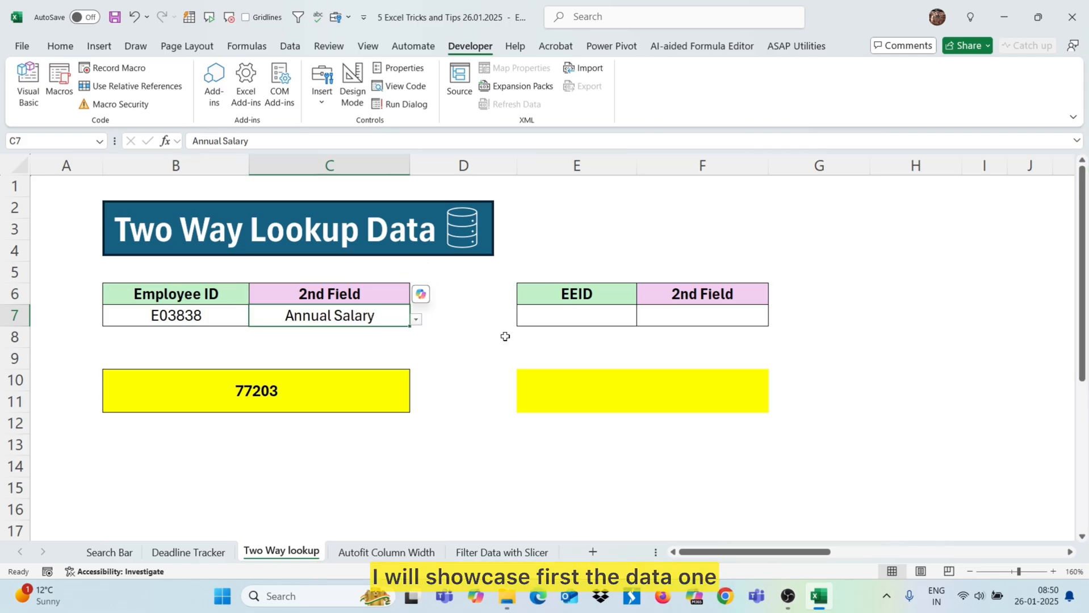
scroll(505, 337, right, 10)
scroll(505, 337, right, 4)
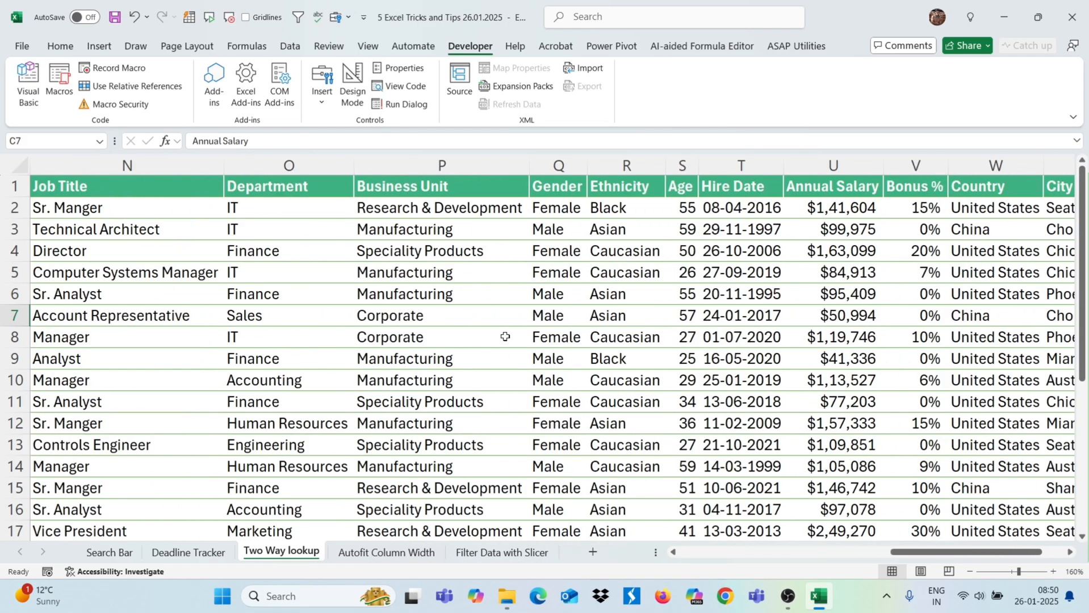
scroll(506, 337, left, 4)
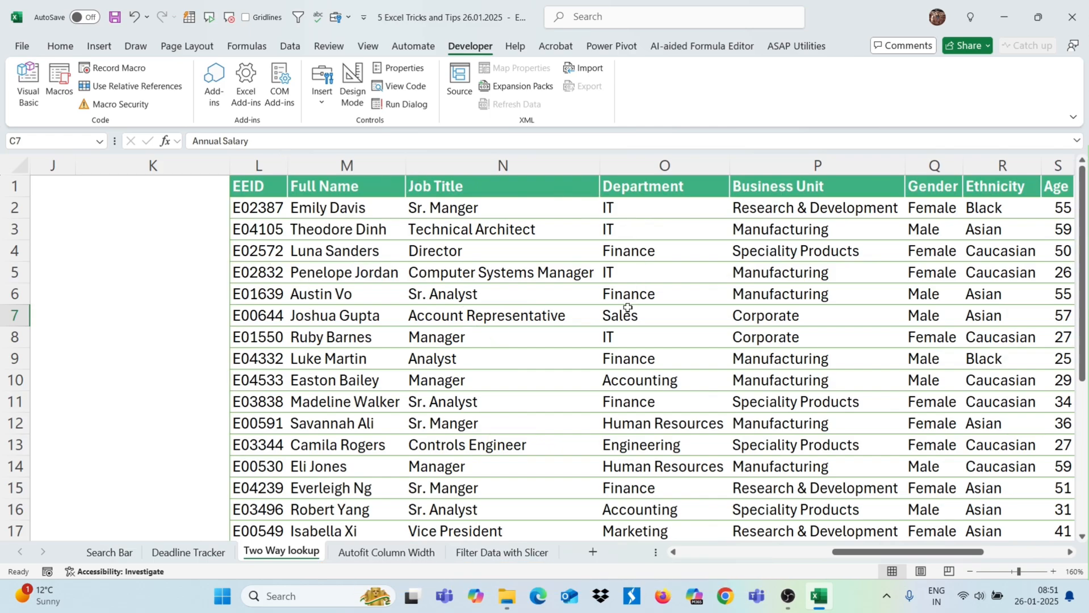
scroll(627, 307, right, 2)
scroll(627, 307, left, 12)
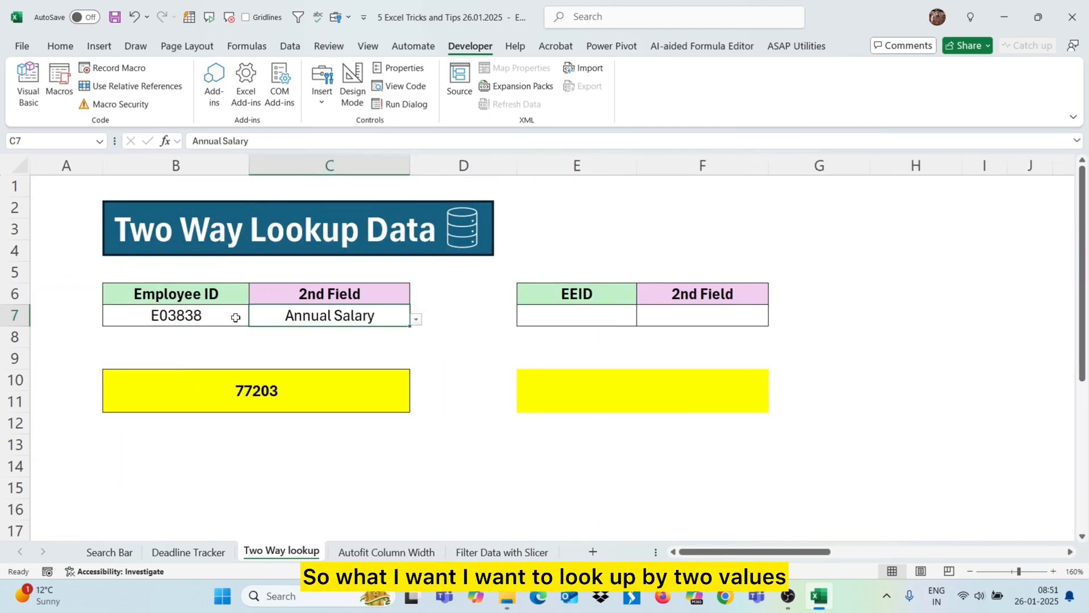
Choose the employee ID listed directly above the current one in B7 and set the 2nd Field in C7 to Gender.
click(221, 314)
click(255, 319)
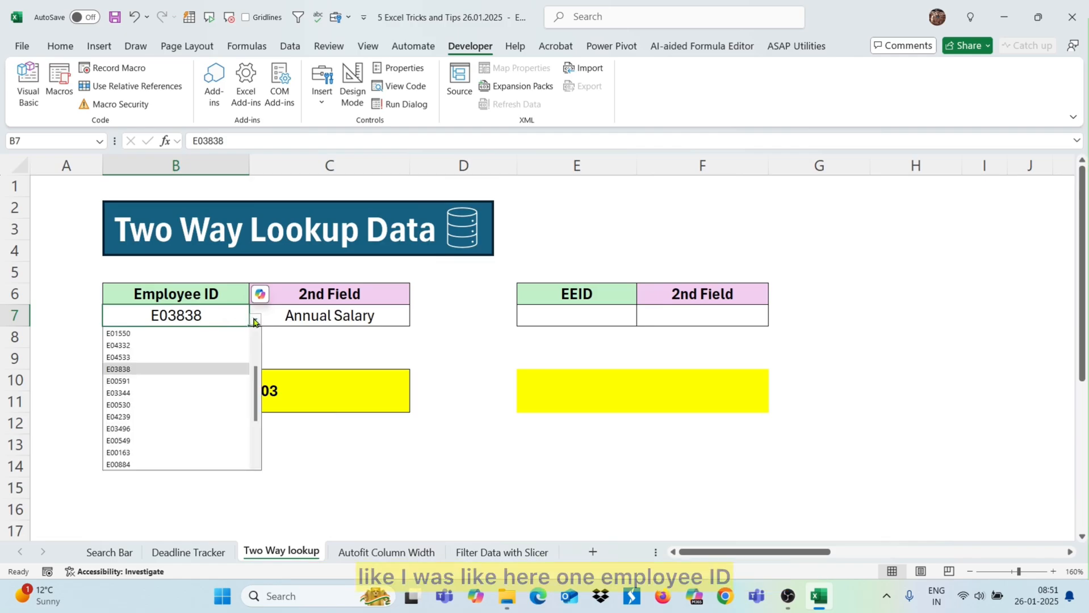
click(178, 358)
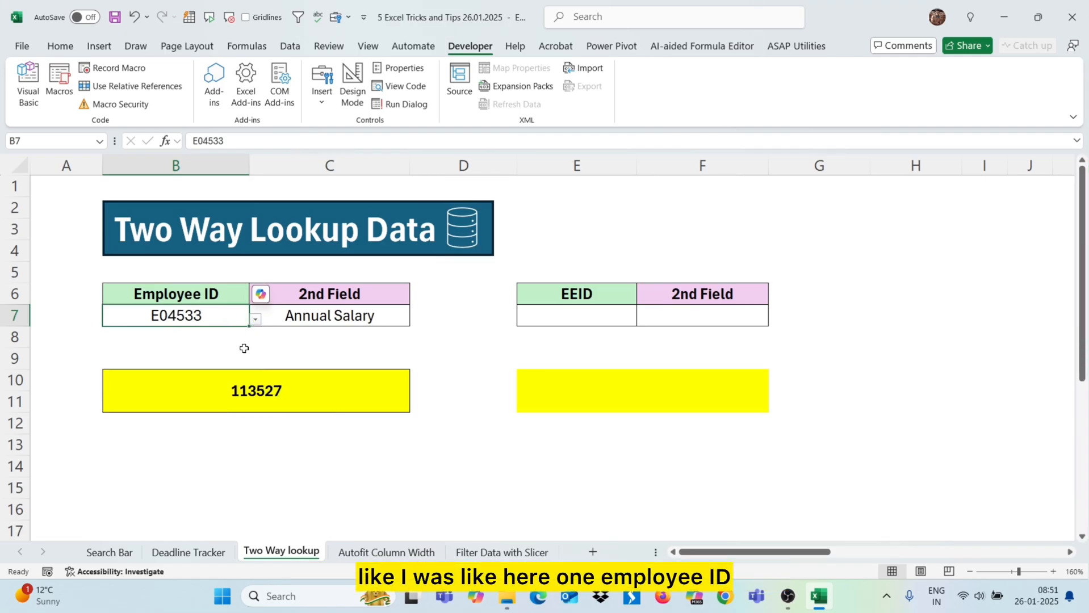
click(357, 315)
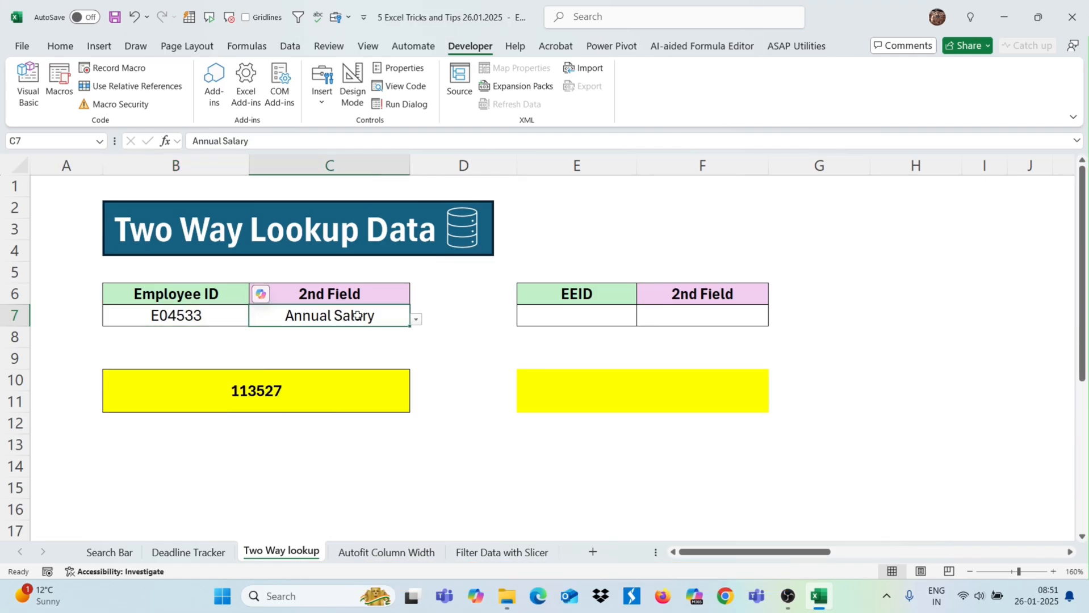
click(417, 320)
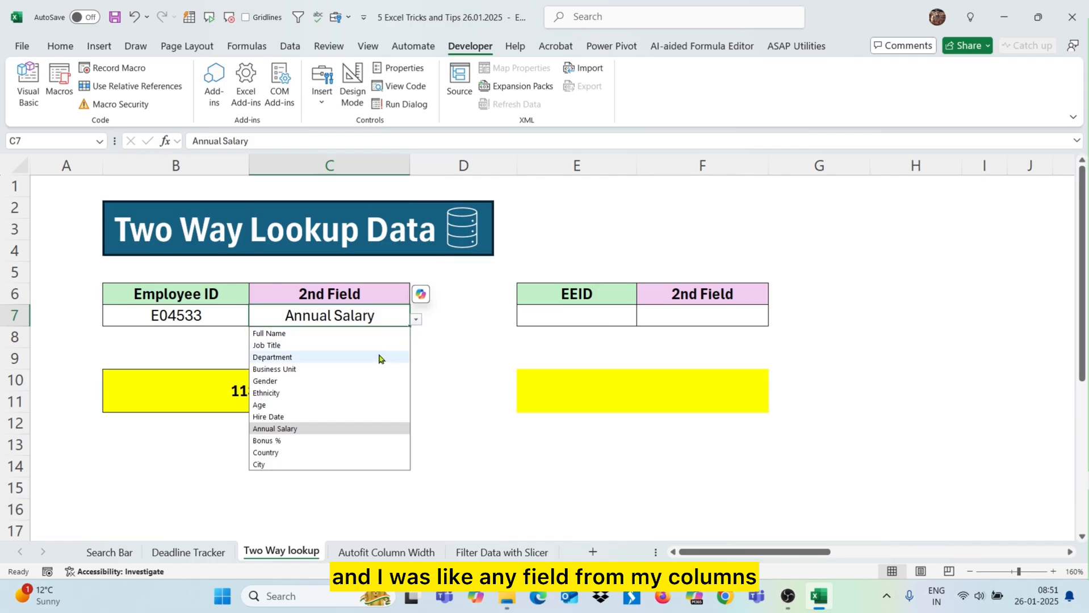
click(345, 382)
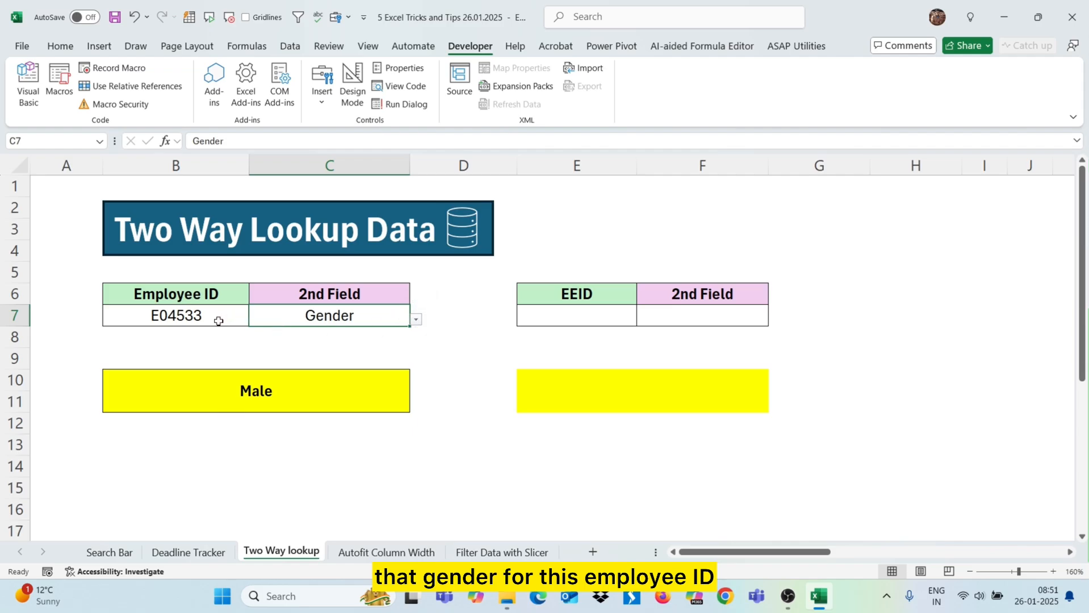
Switch the 2nd Field in C7 to Annual Salary and finally to Job Title for the selected employee.
click(417, 319)
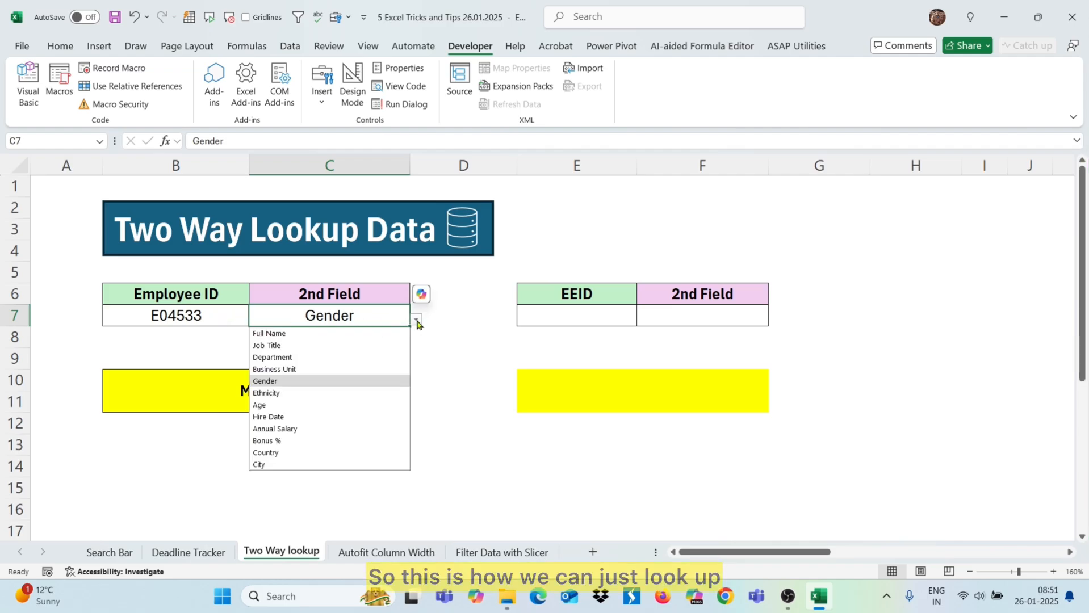
click(346, 430)
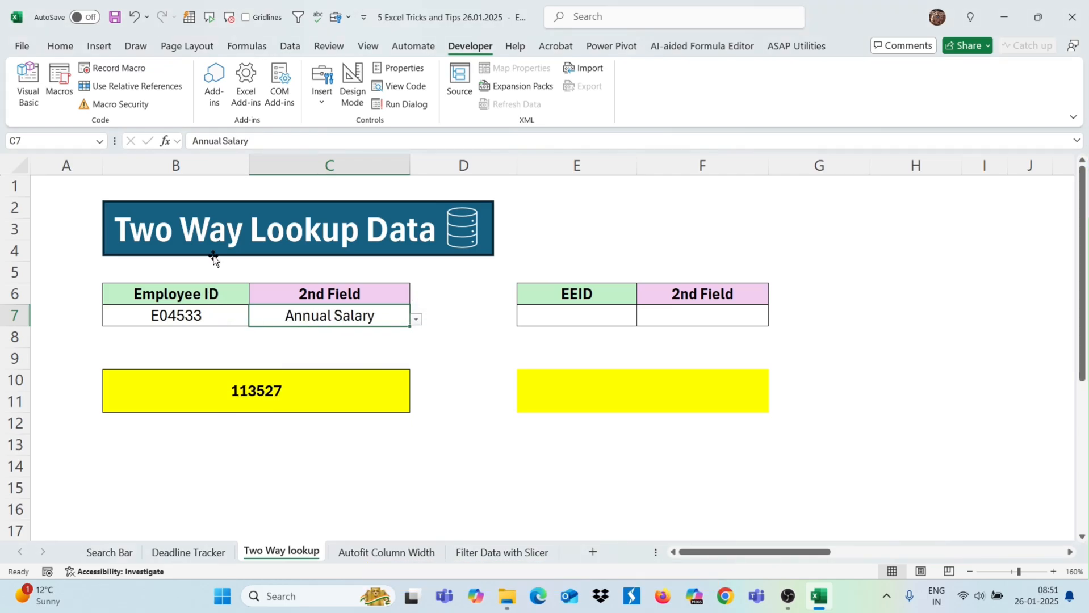
click(221, 309)
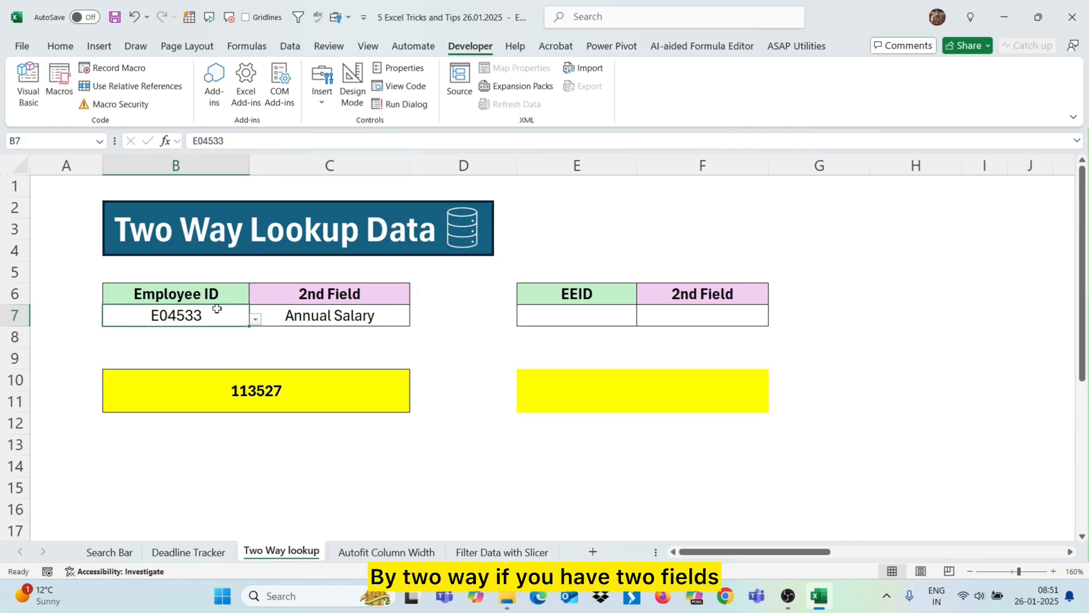
click(357, 314)
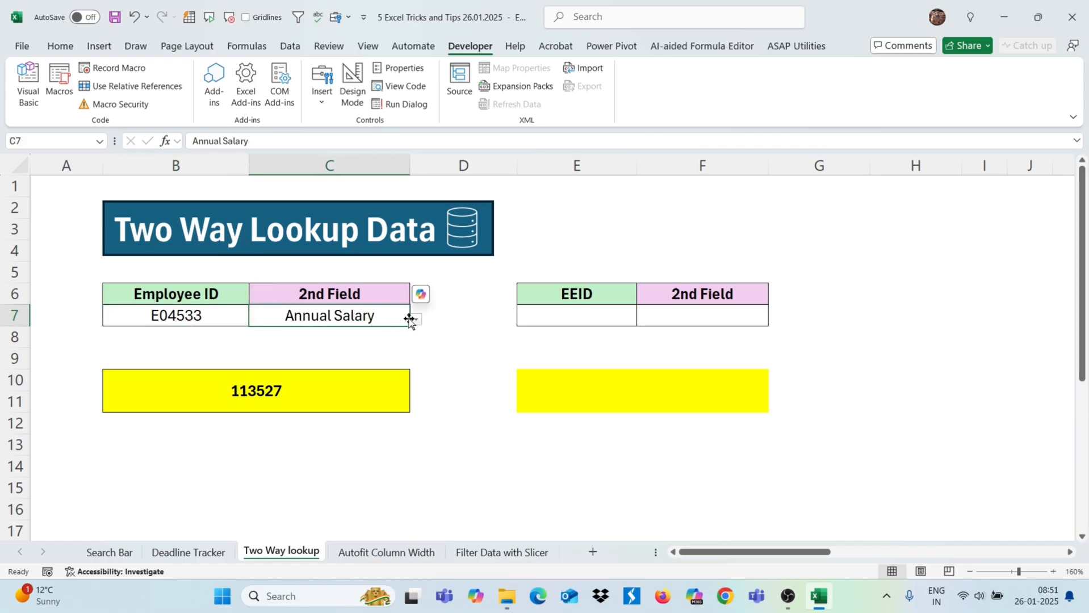
click(416, 319)
click(335, 340)
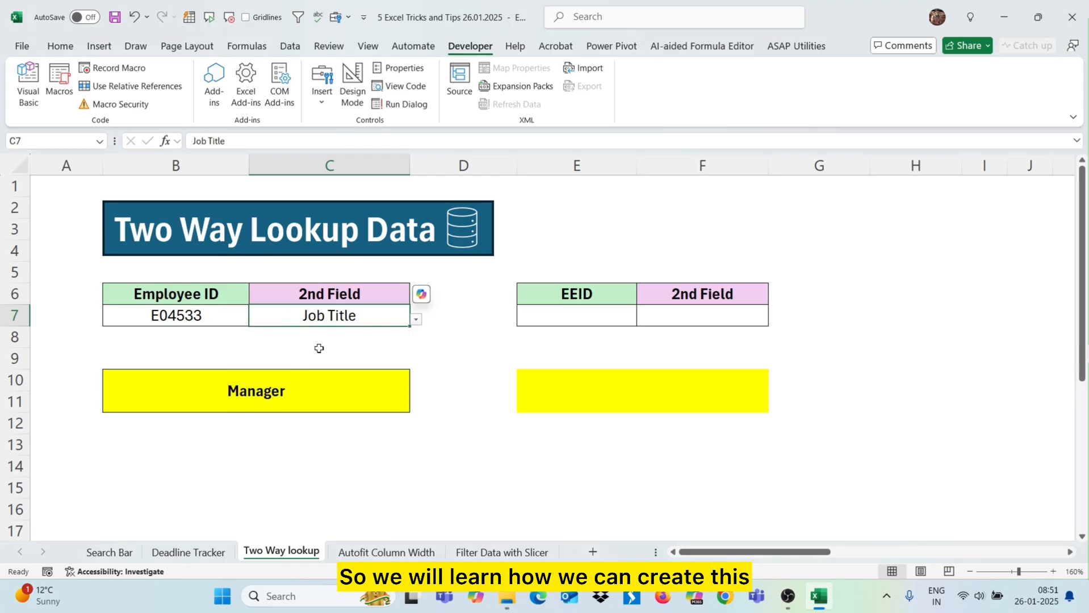
Create a data validation rule for the empty EEID cell E7 that allows values from a list.
click(577, 312)
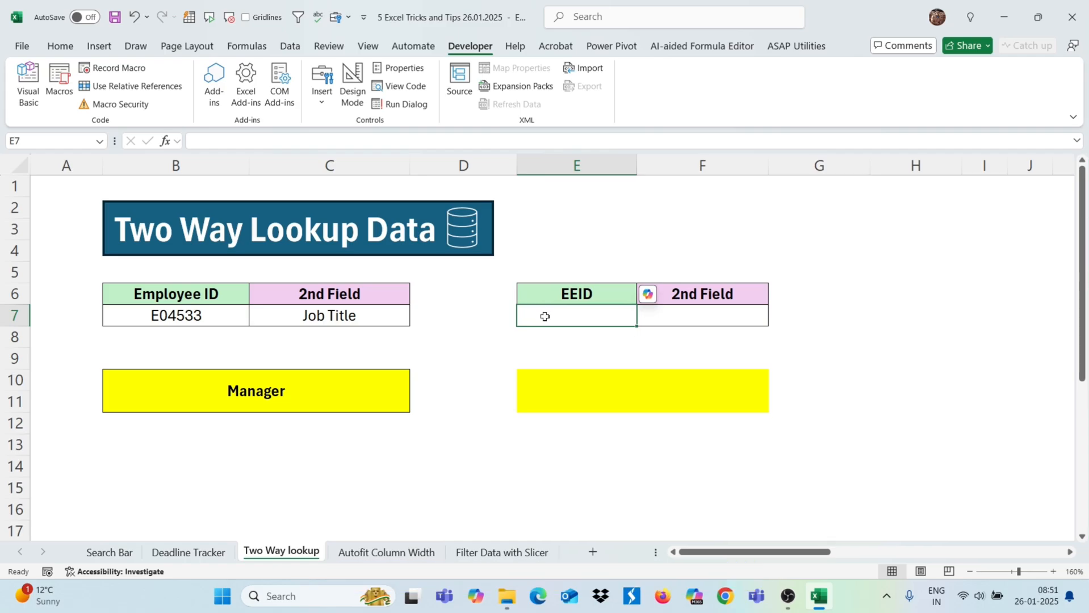
click(289, 46)
scroll(631, 250, right, 2)
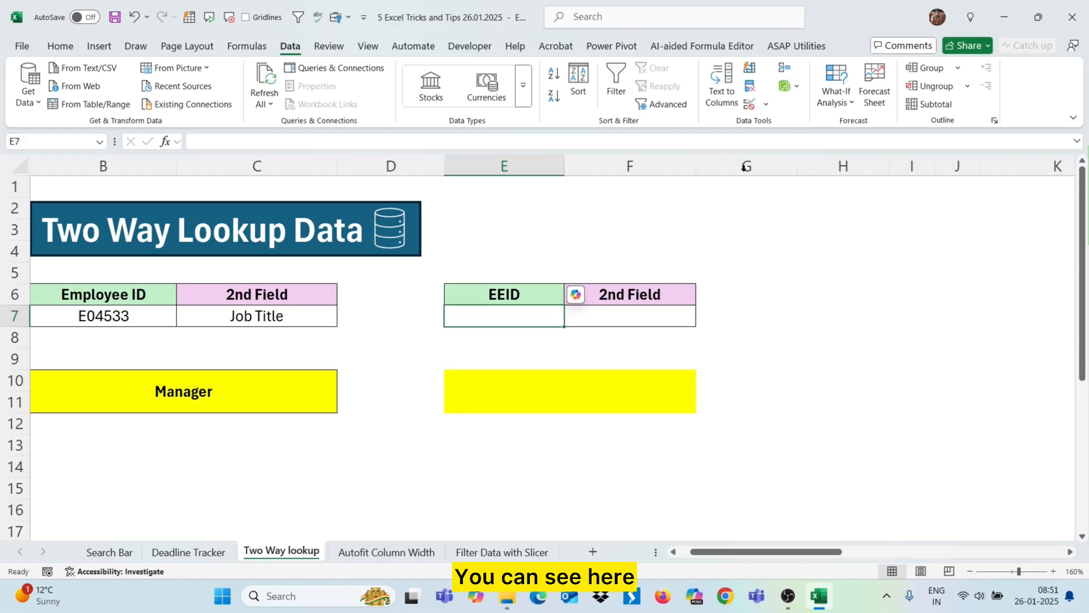
click(750, 106)
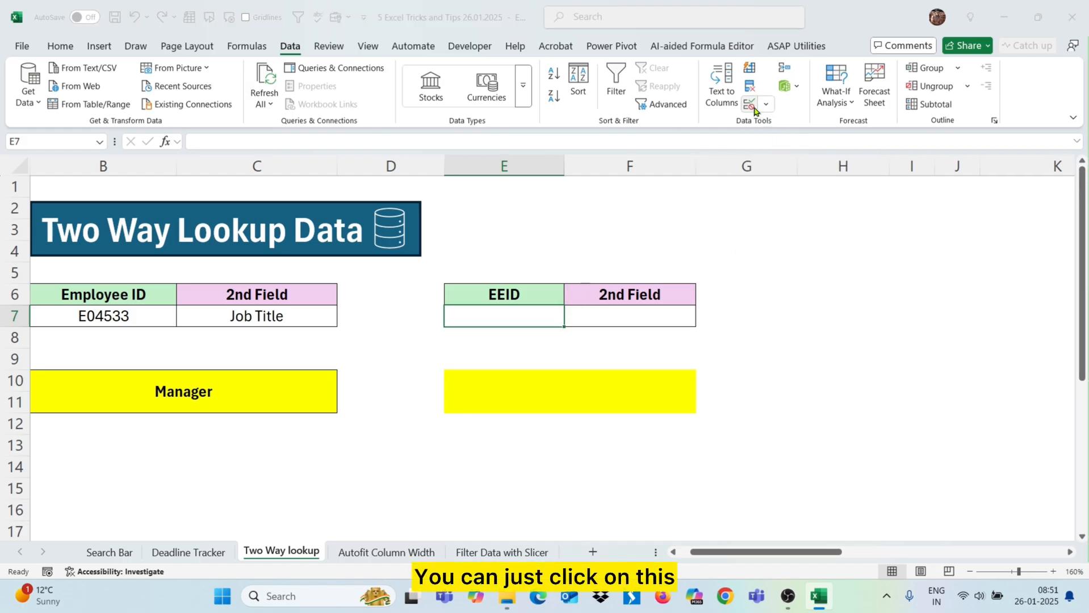
click(437, 149)
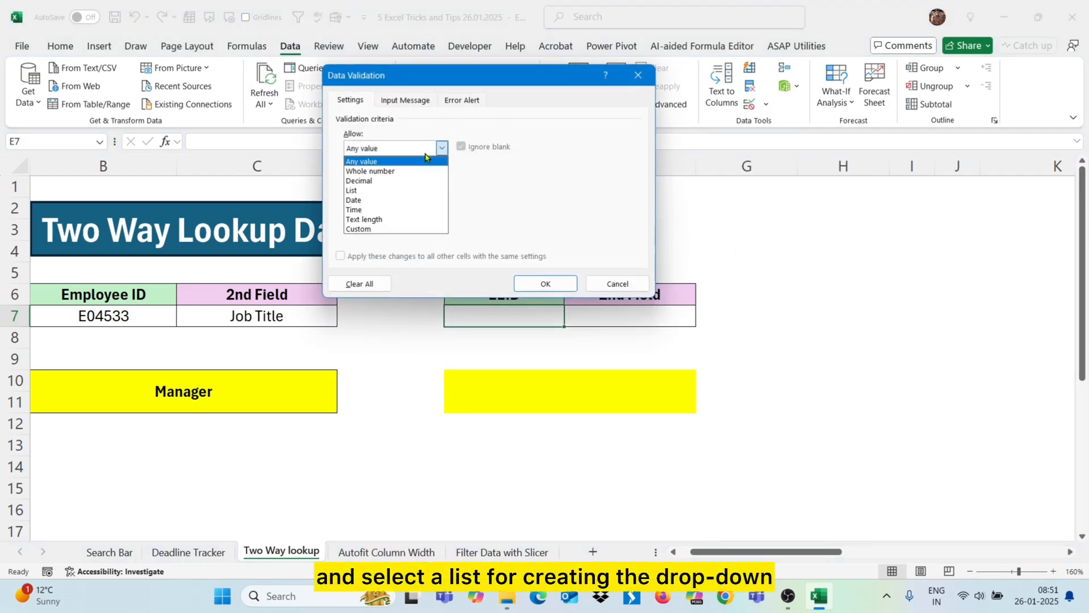
click(379, 192)
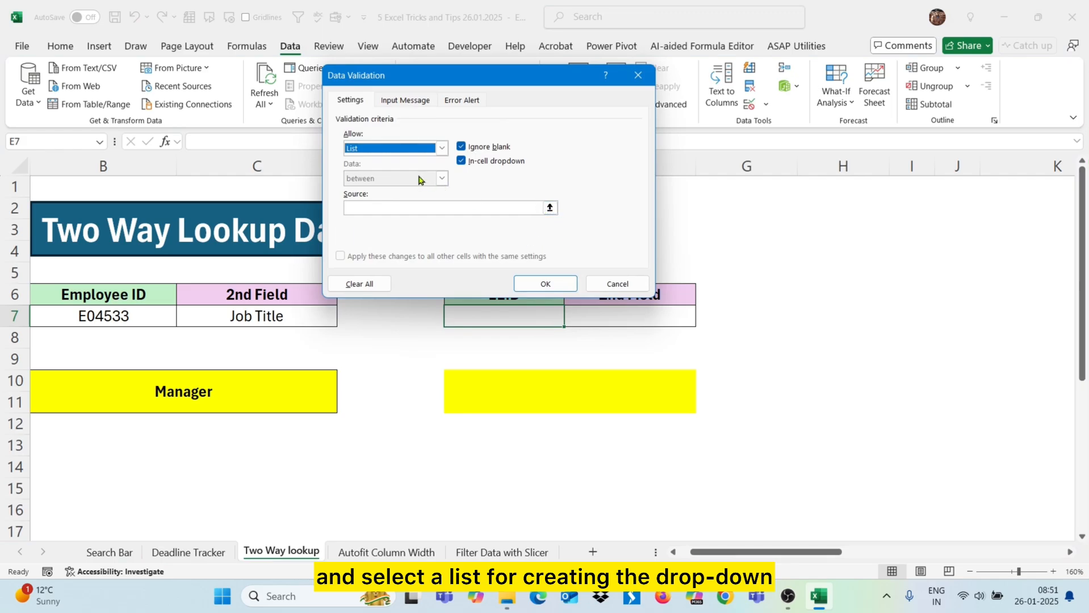
Use the employee IDs in $L$2:$L$27 as the list source for E7, apply the rule and check its drop-down.
click(550, 208)
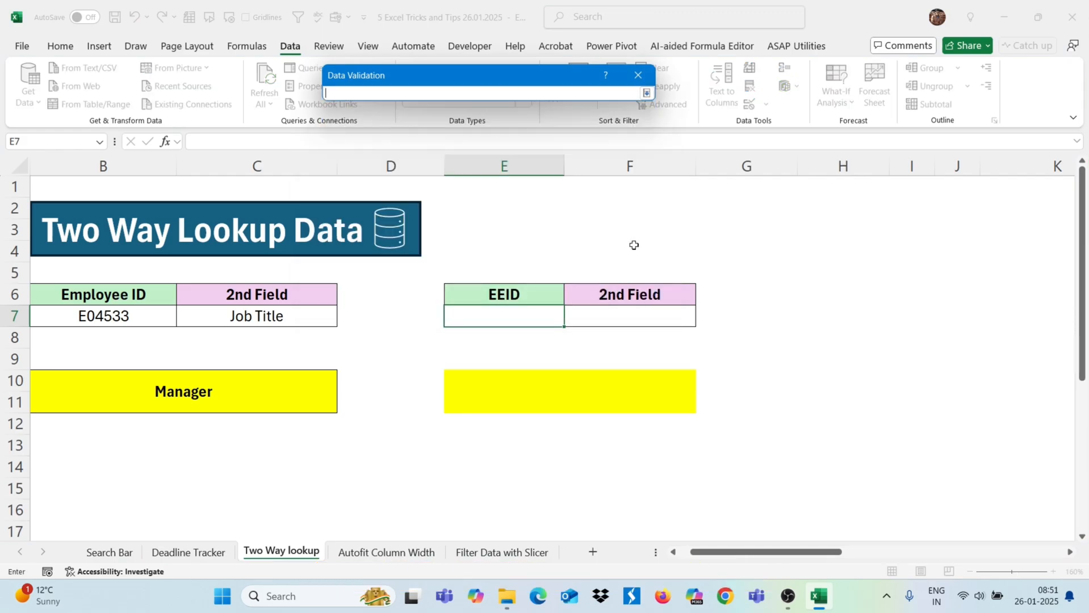
key(Up)
key(Up)
key(Up)
key(Right)
key(Right)
key(Right)
key(Right)
key(Right)
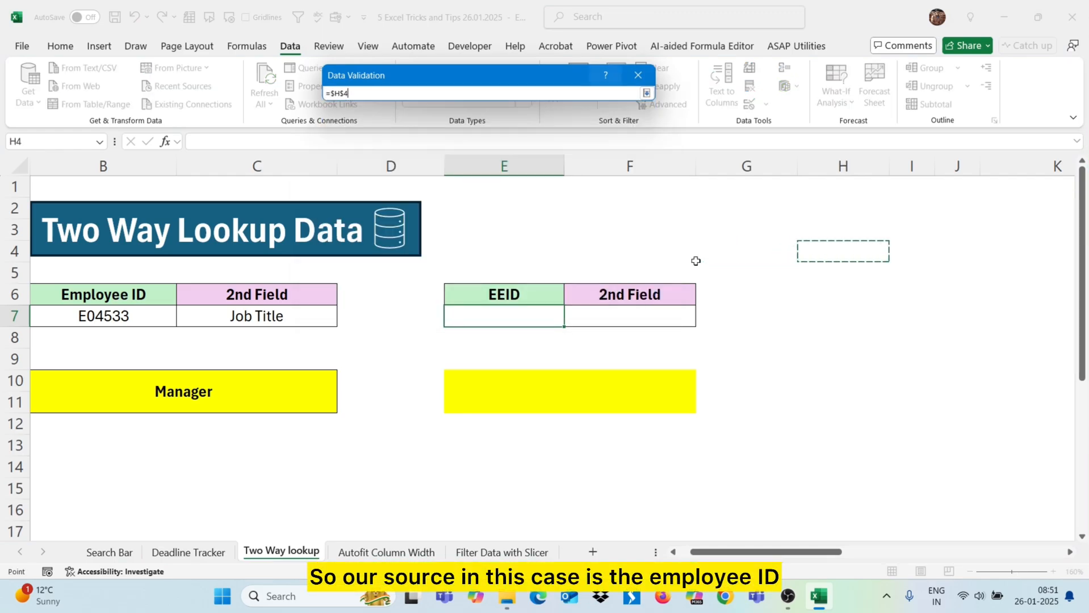
key(Right)
key(Right)
key(Up)
key(Up)
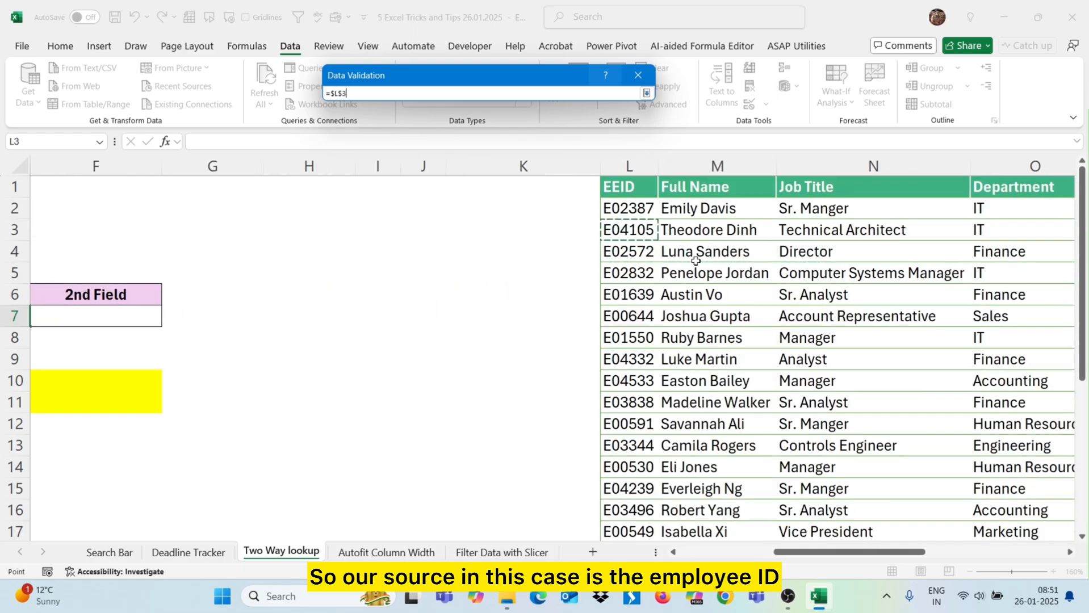
key(ctrl+shift+Down)
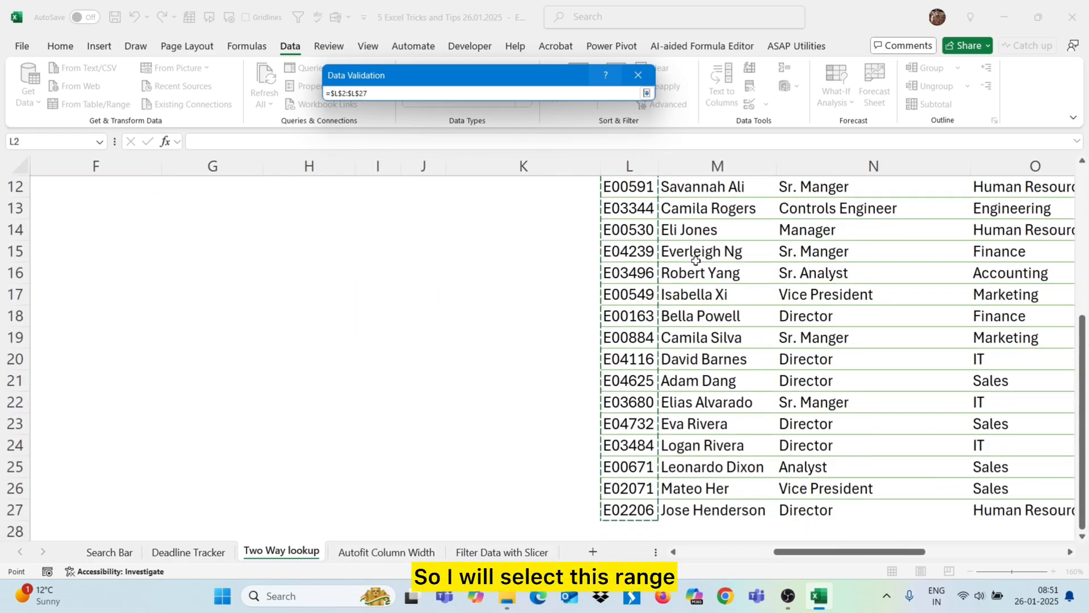
key(Return)
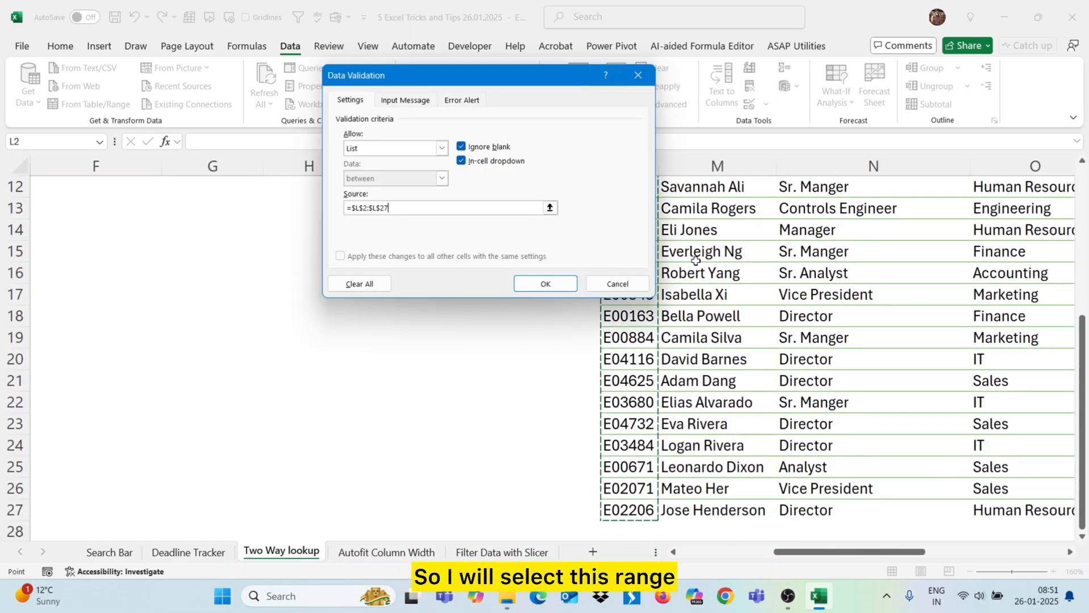
click(538, 280)
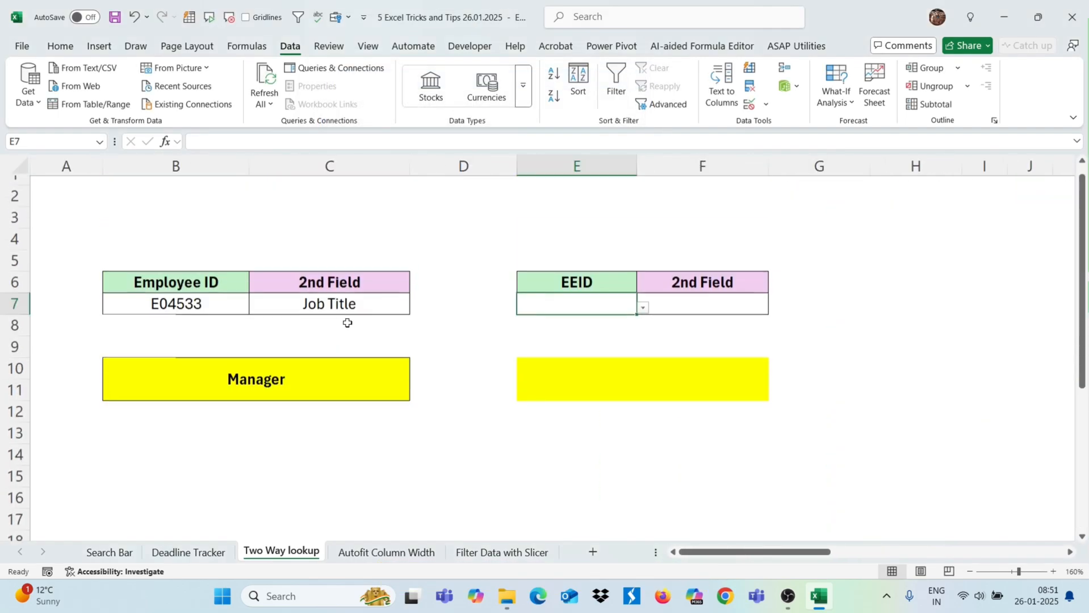
click(644, 320)
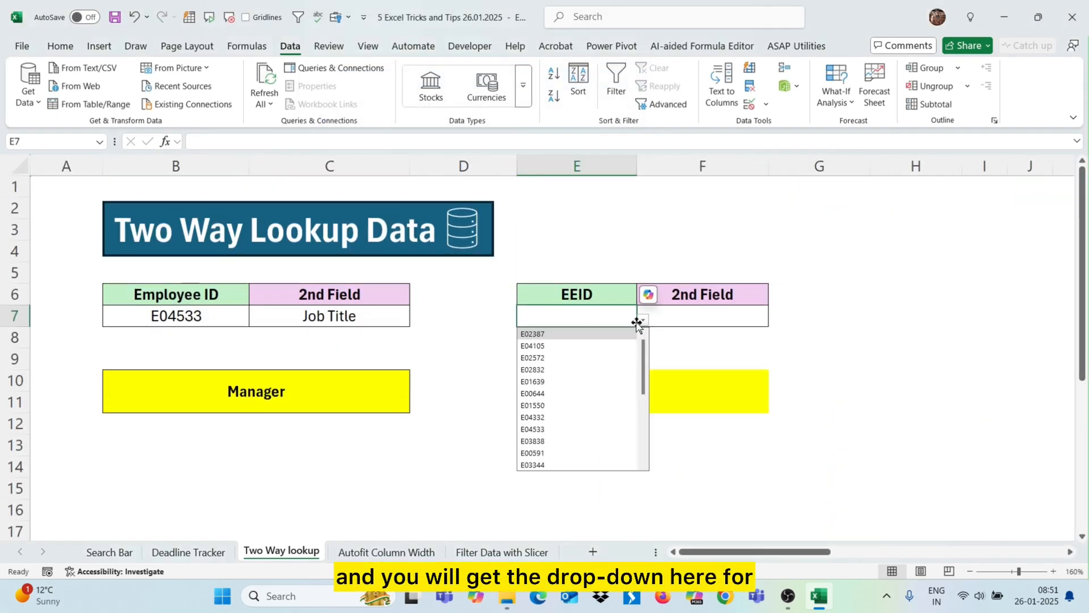
Set data validation on the empty 2nd Field cell F7 to allow values from a list.
click(702, 313)
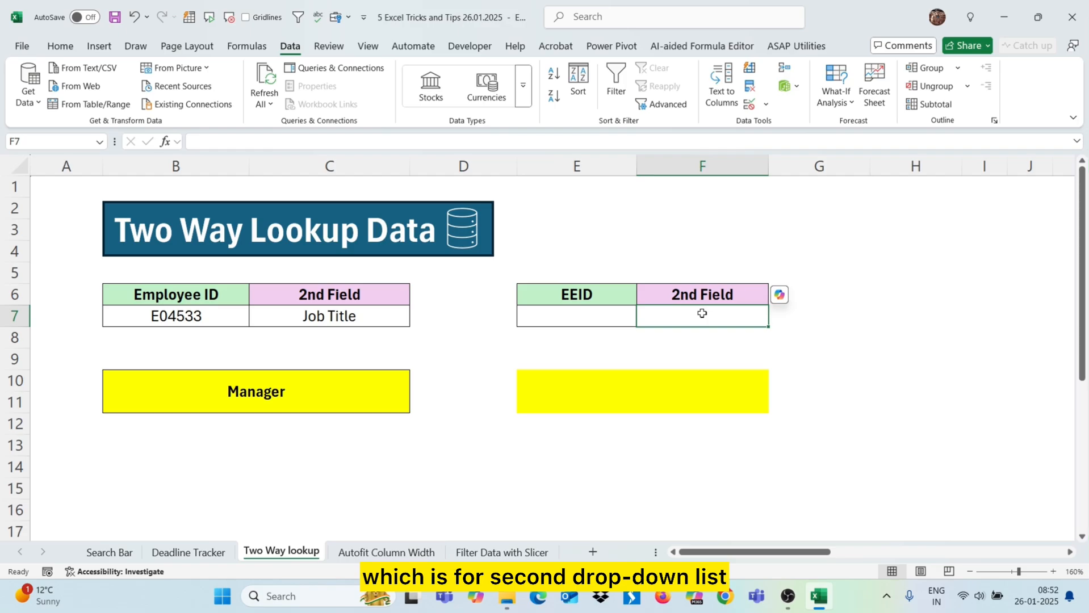
click(749, 104)
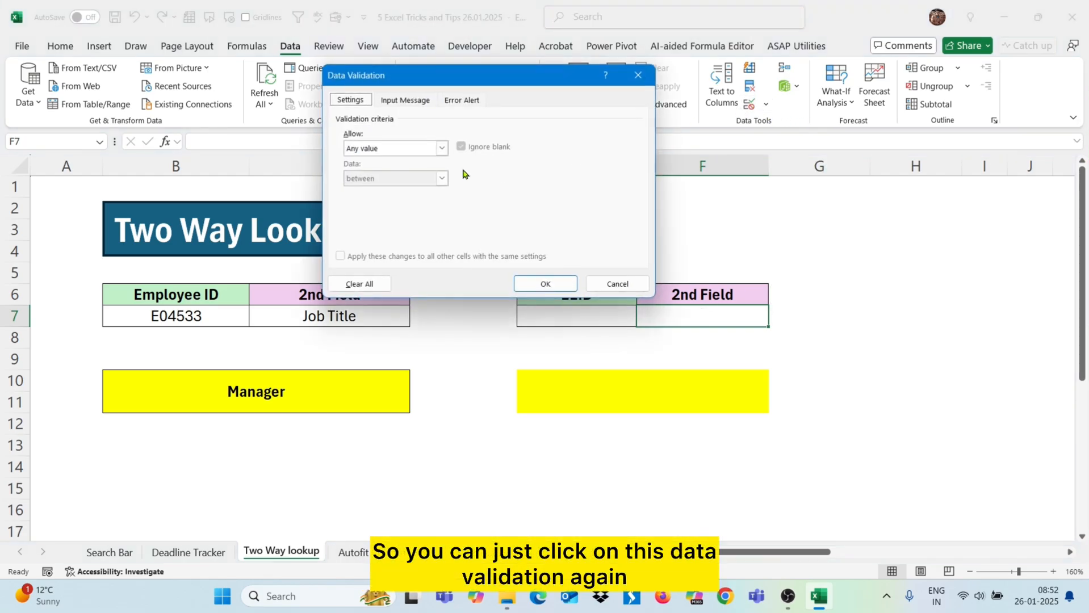
click(441, 149)
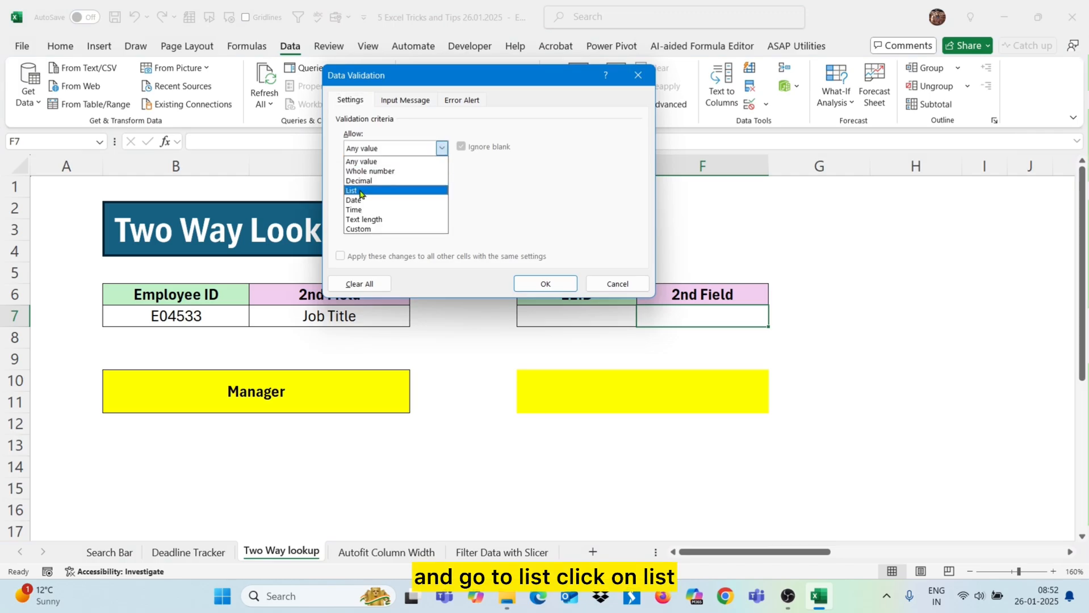
click(359, 191)
Use the column headings from Full Name to City, $M$1:$X$1, as the list source for F7 and apply the rule.
click(568, 198)
click(855, 197)
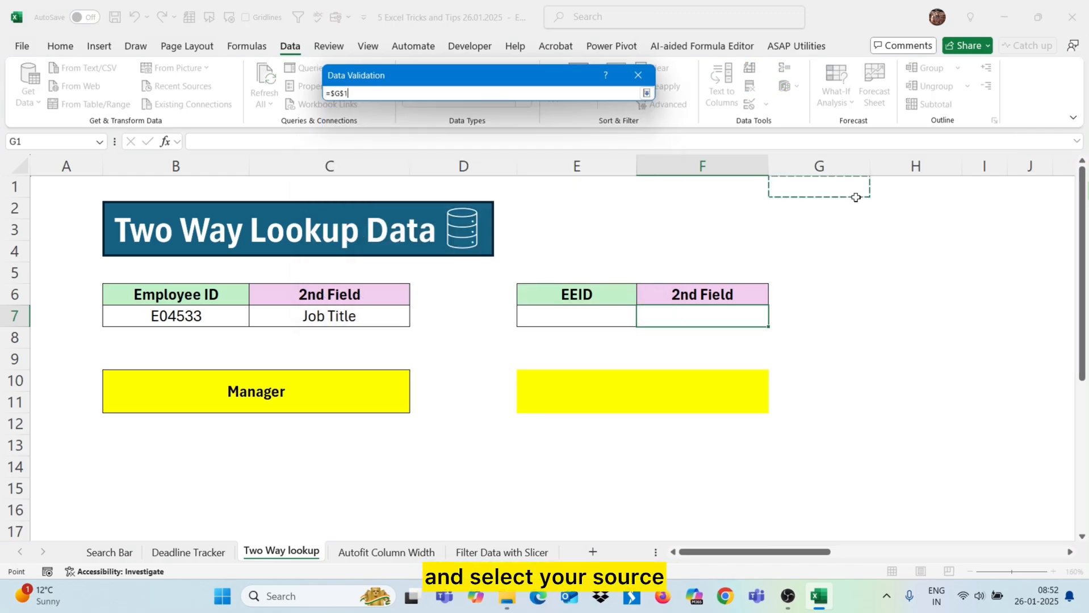
key(Right)
key(Right)
key(Right)
key(Right)
key(Right)
key(Right)
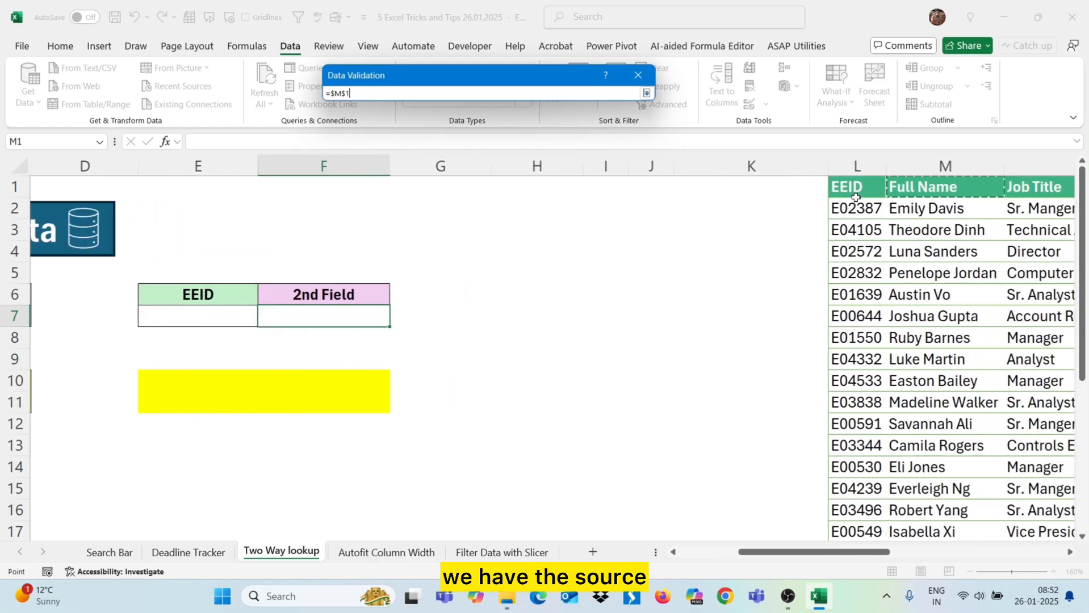
key(shift+Right)
key(shift+Right)
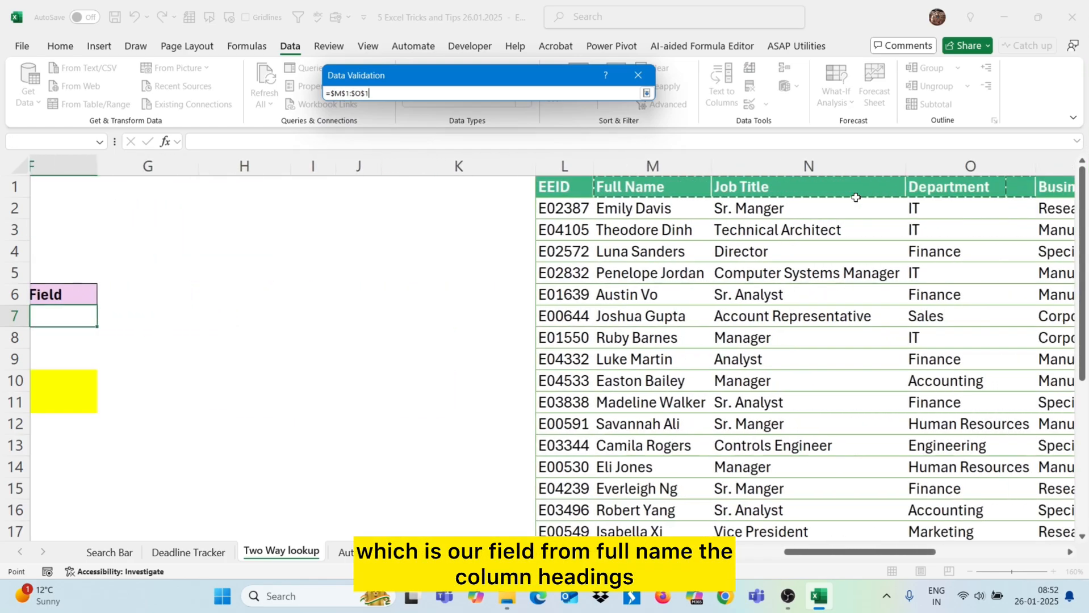
key(shift+Right)
key(shift+Right)
key(shift+Right)
key(shift+Right)
key(shift+Right)
key(shift+Right)
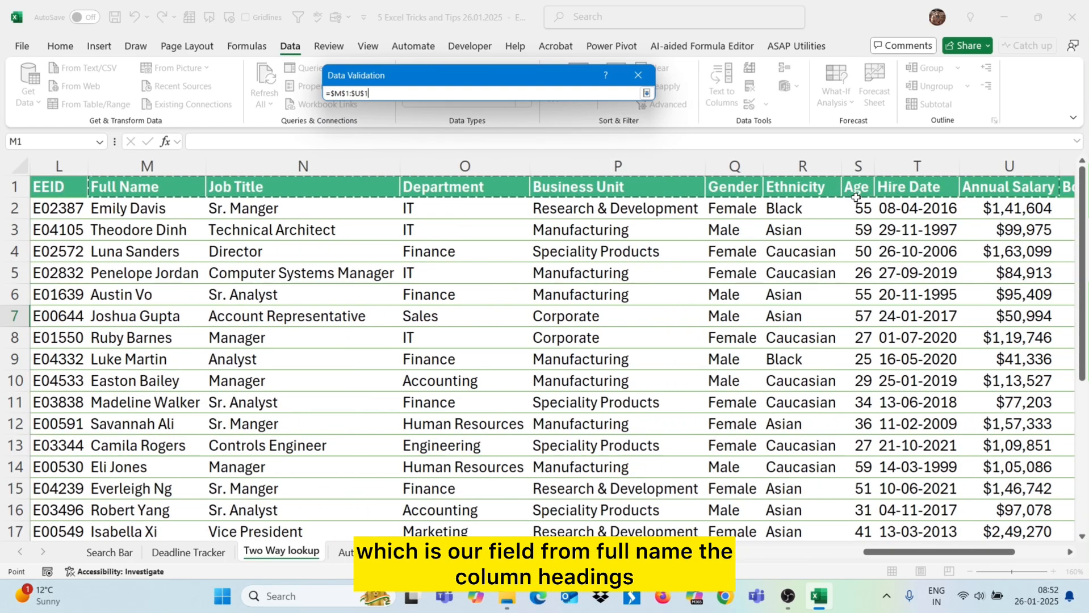
key(shift+Right)
key(shift+Right)
key(shift+Right)
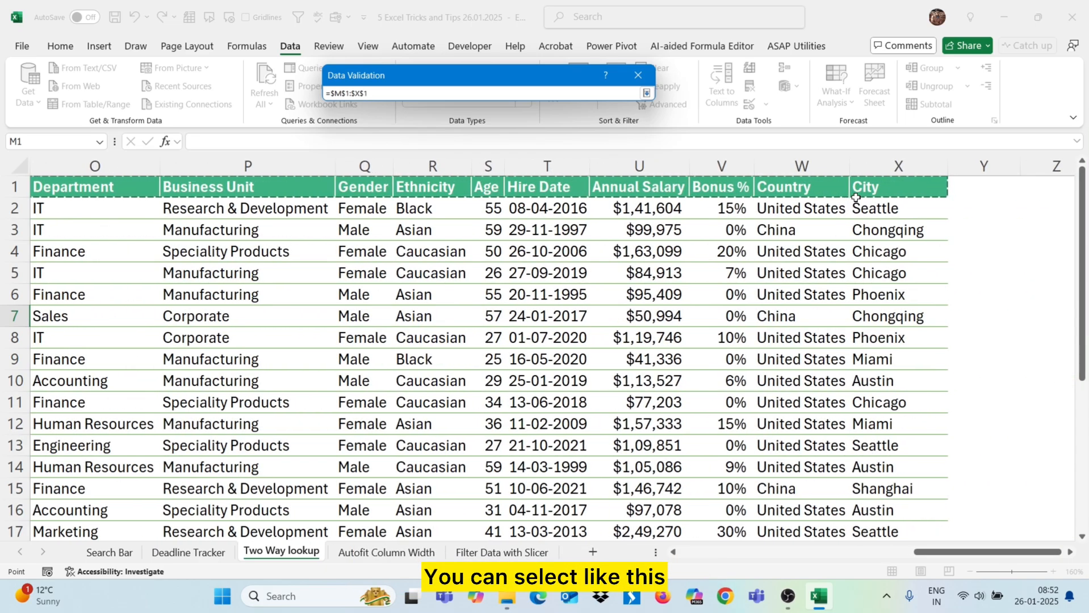
key(Return)
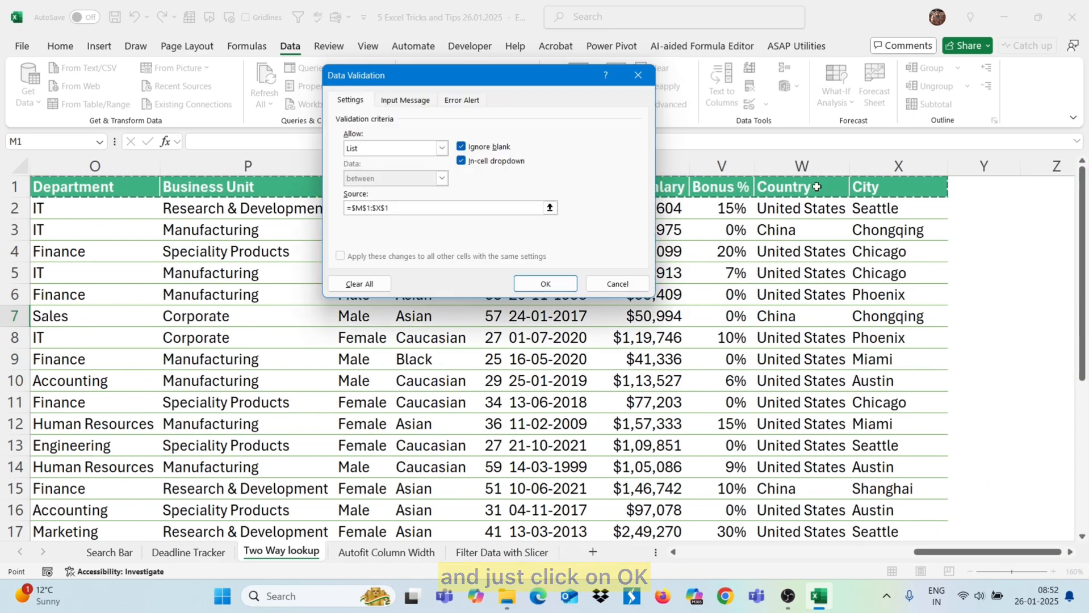
click(545, 284)
Check the choices offered by the new drop-down lists in E7 and F7.
scroll(371, 286, left, 5)
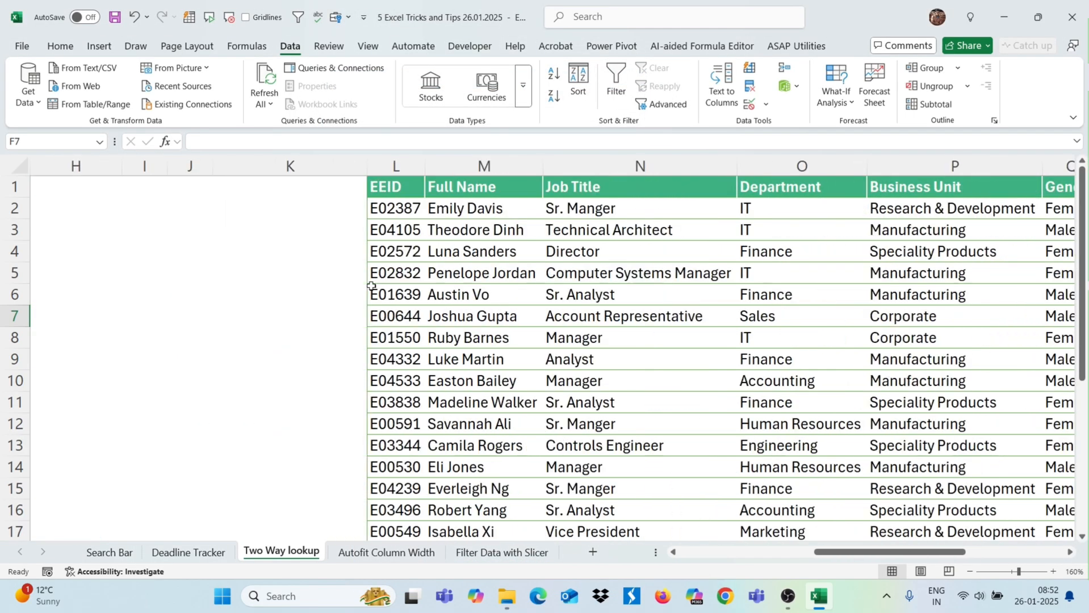
scroll(371, 286, left, 5)
click(617, 322)
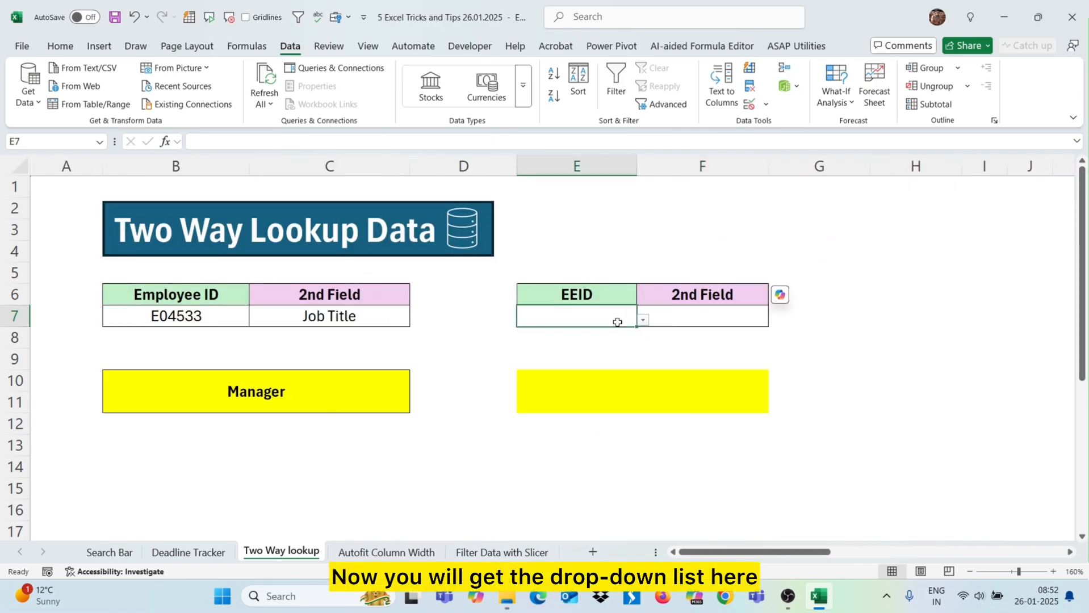
click(638, 322)
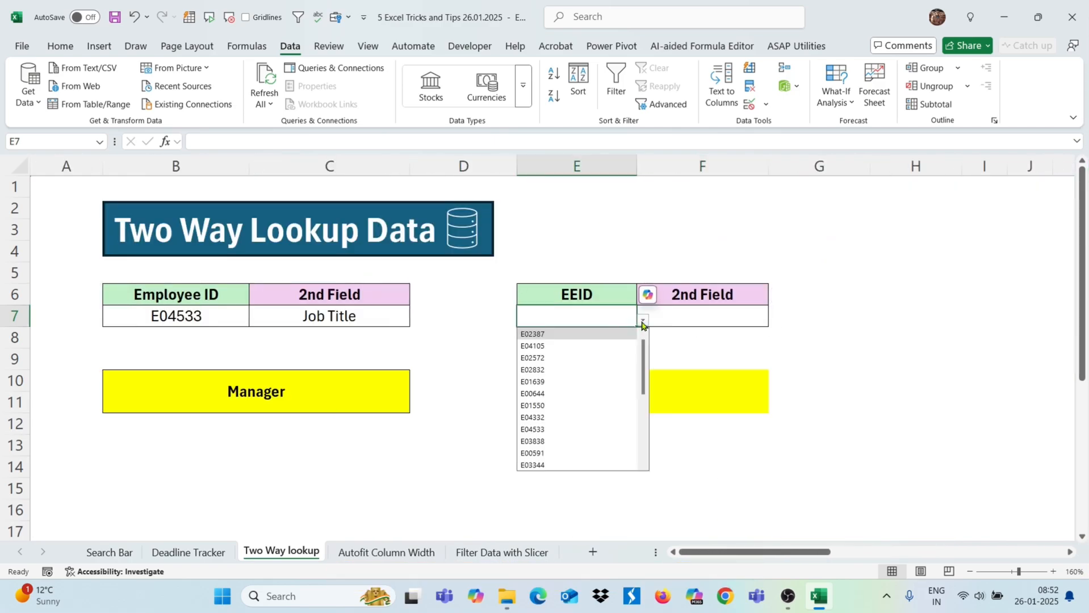
click(700, 312)
click(773, 320)
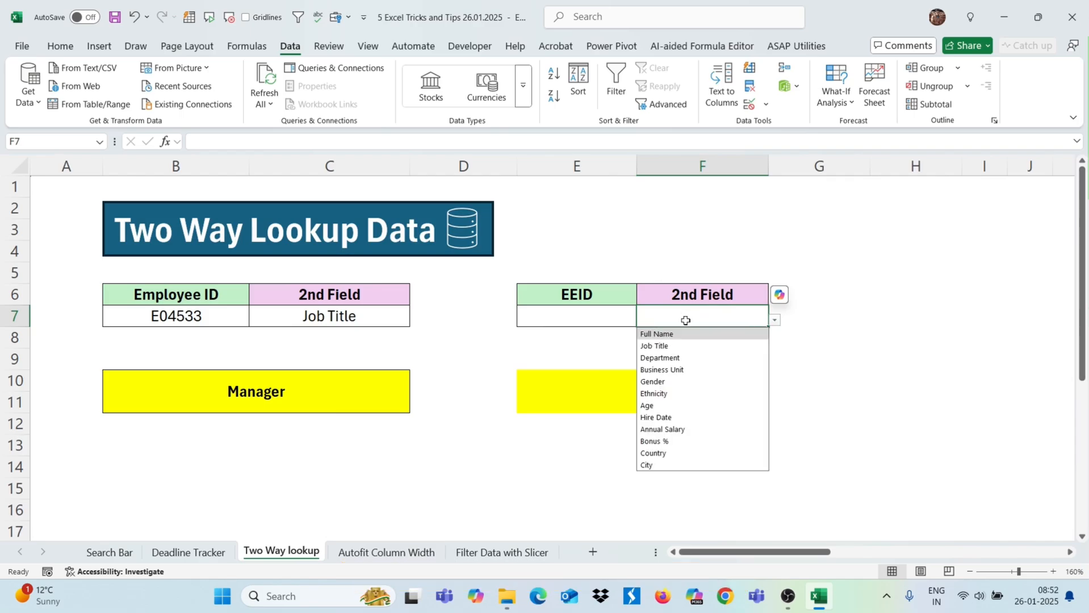
Choose the third listed employee ID in E7 and set the 2nd Field in F7 to Department.
click(618, 313)
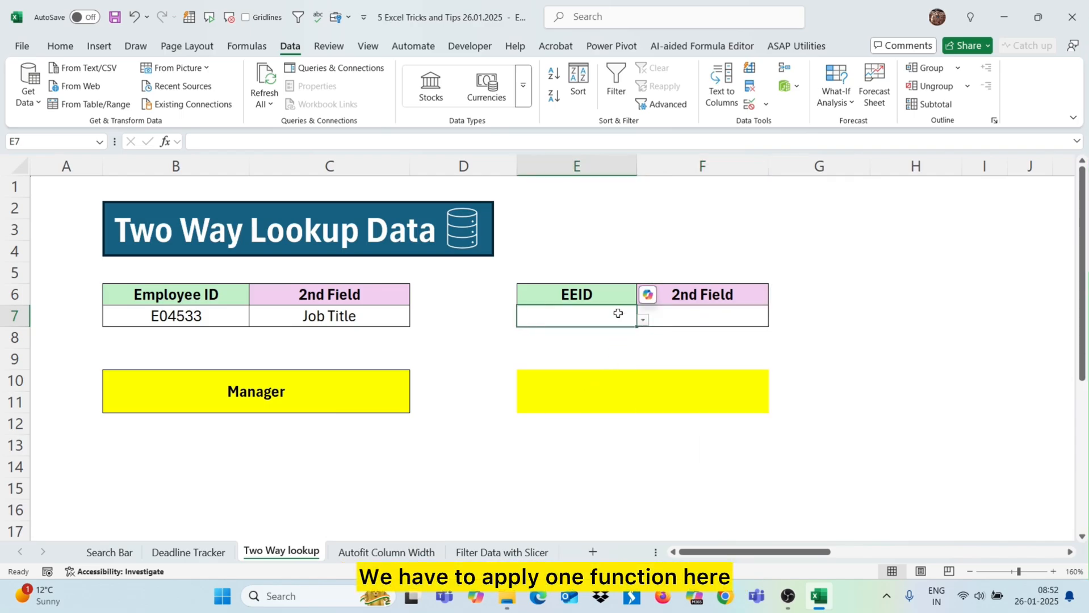
click(645, 321)
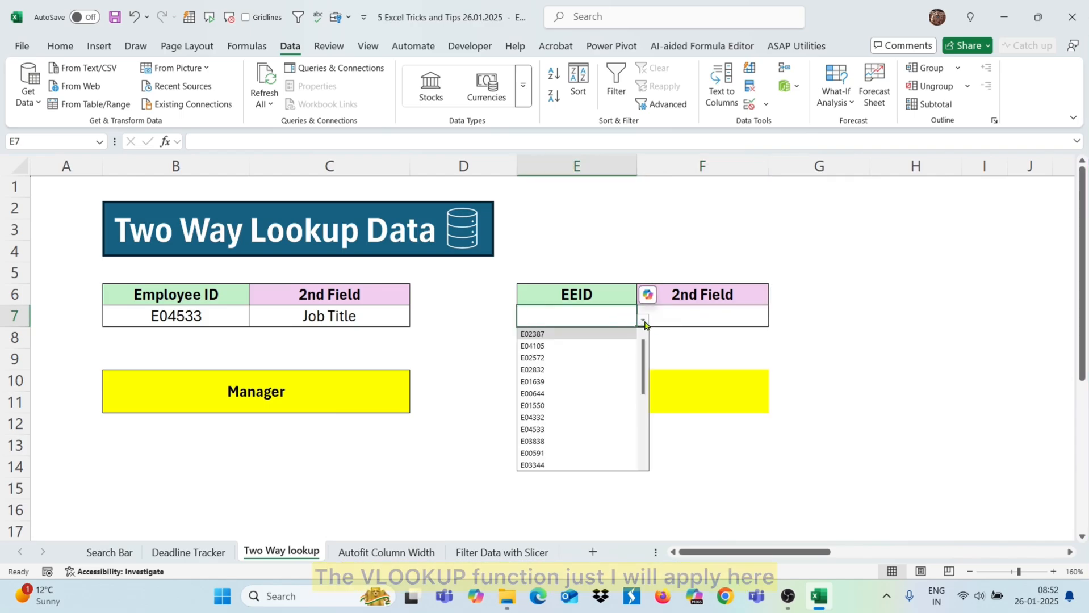
click(593, 360)
click(732, 312)
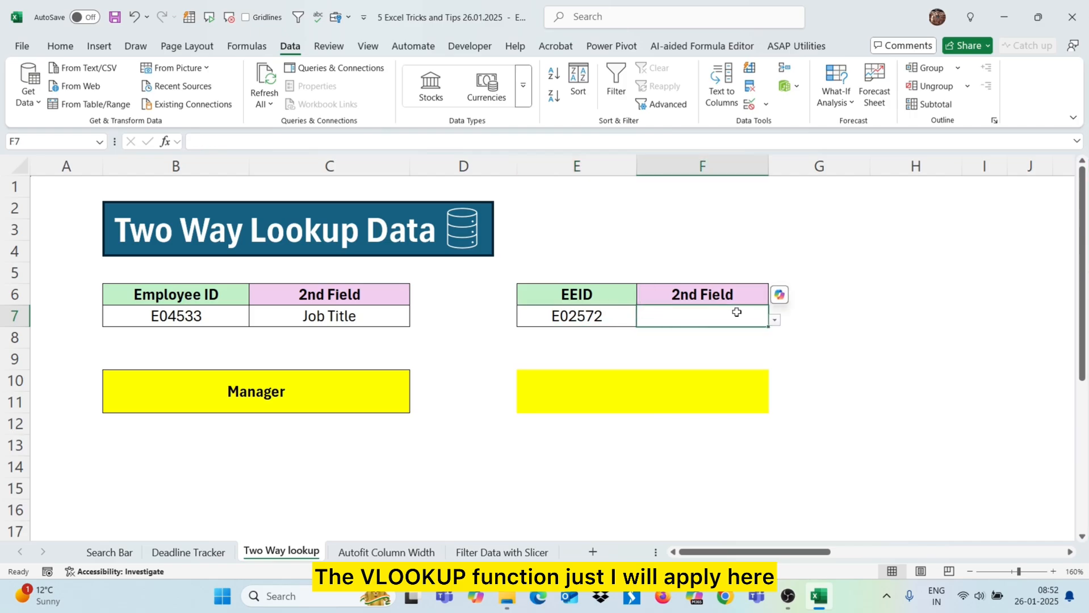
click(773, 320)
click(725, 355)
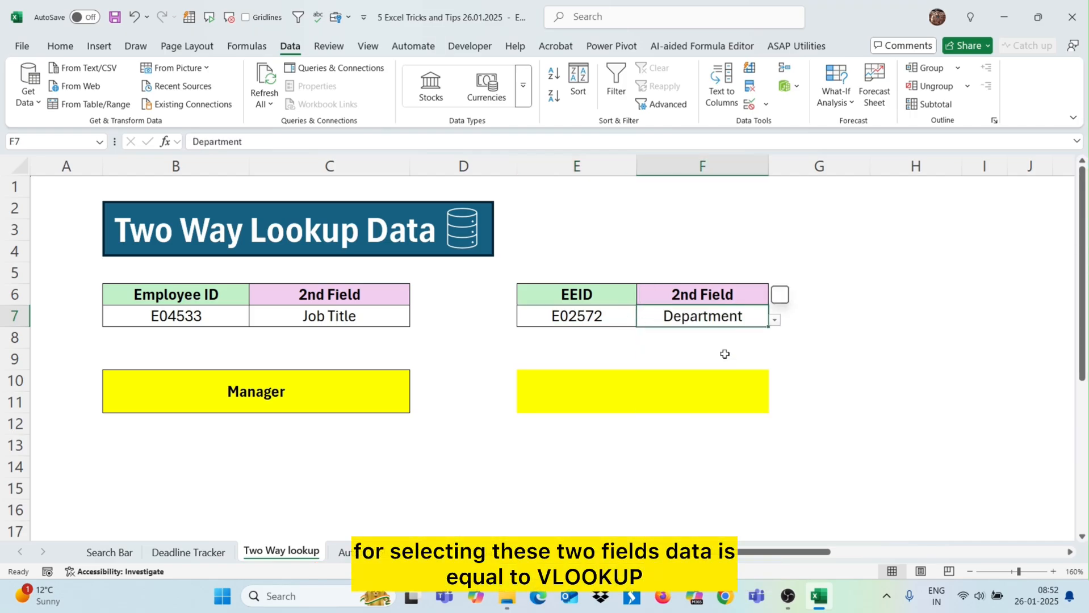
Start a VLOOKUP formula in the empty yellow result cell E10, using the employee ID in E7 as the lookup value.
click(634, 379)
text(=)
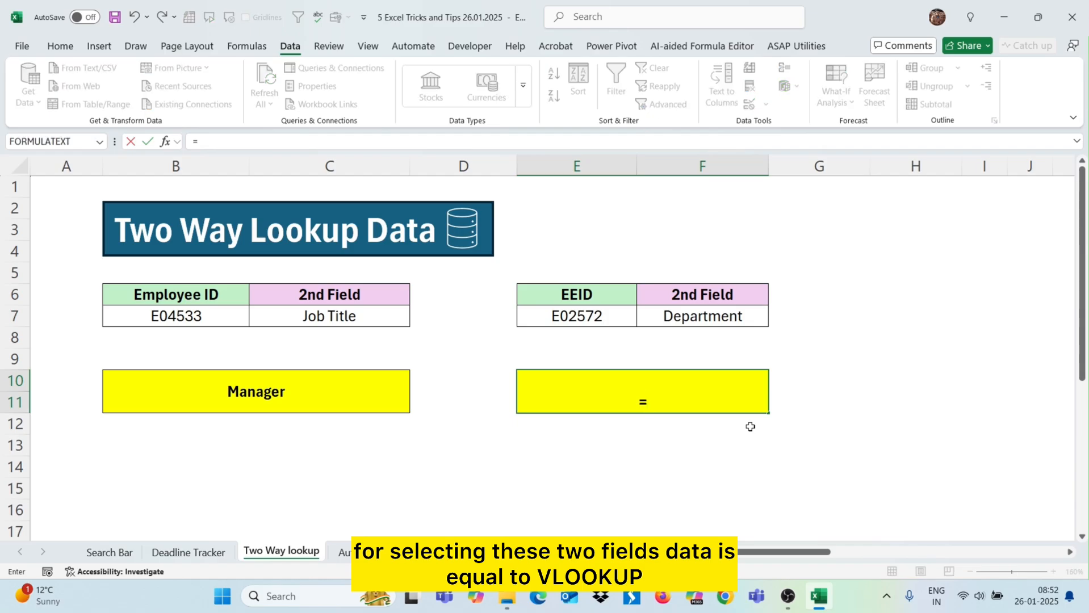
text(vloo)
key(Tab)
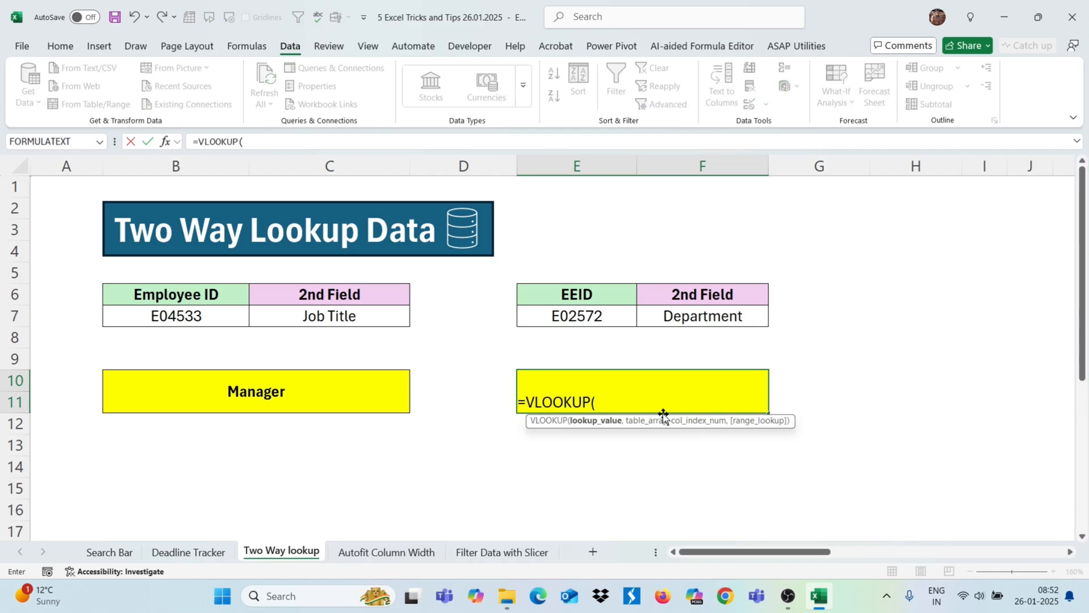
click(597, 319)
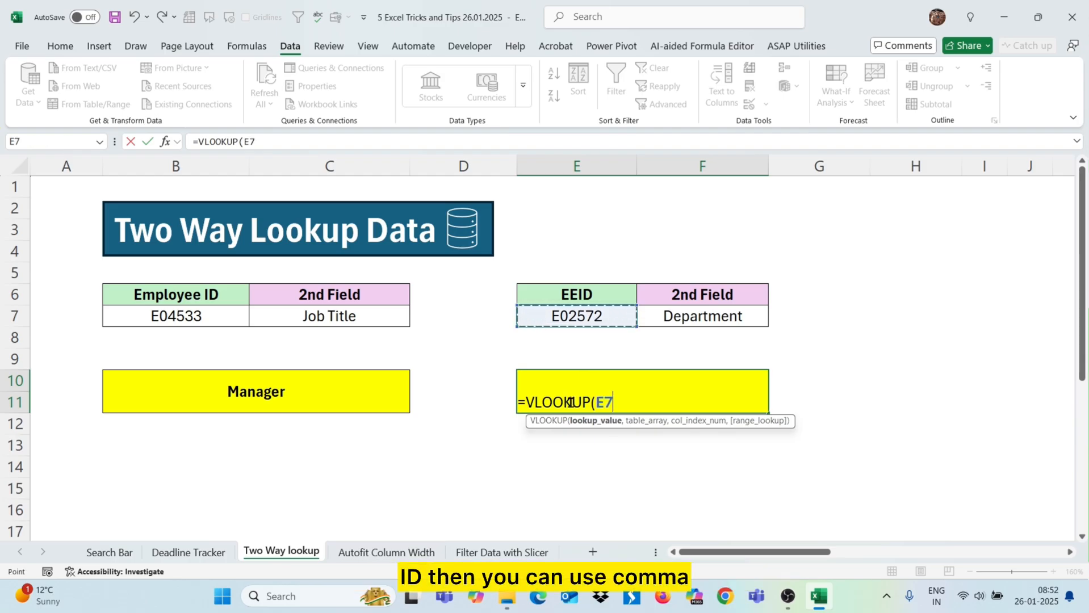
text(,)
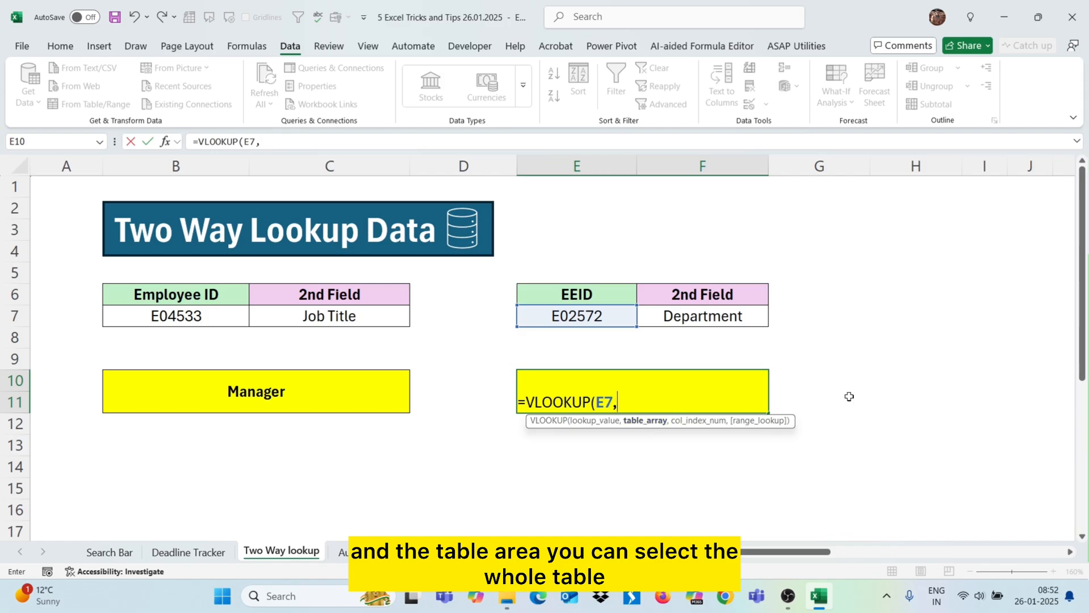
Use the whole employee table without its headings, L2:X27, as the VLOOKUP table array.
scroll(874, 384, right, 5)
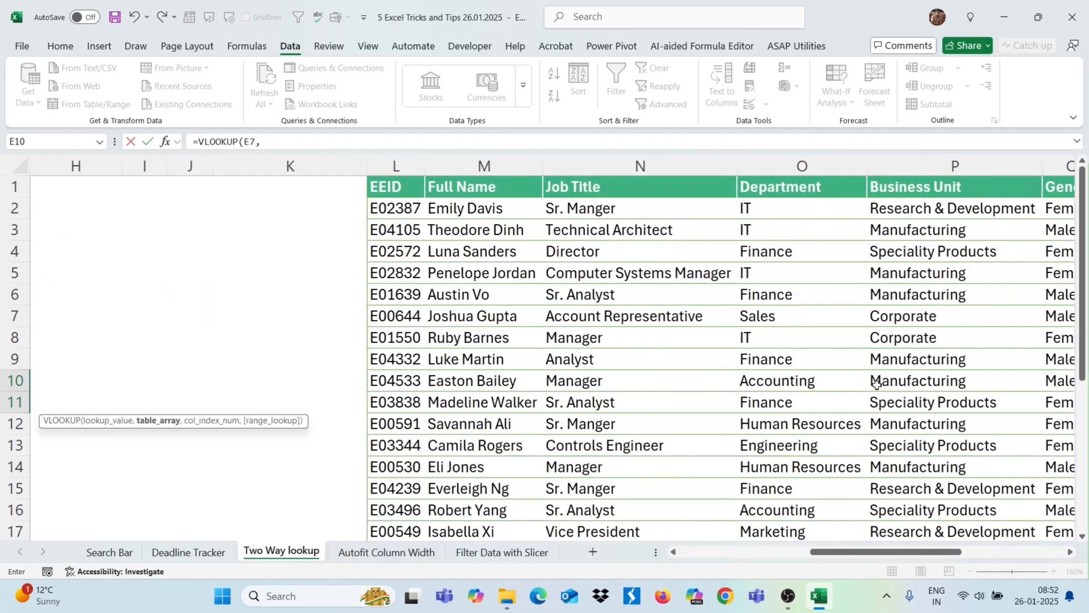
click(402, 208)
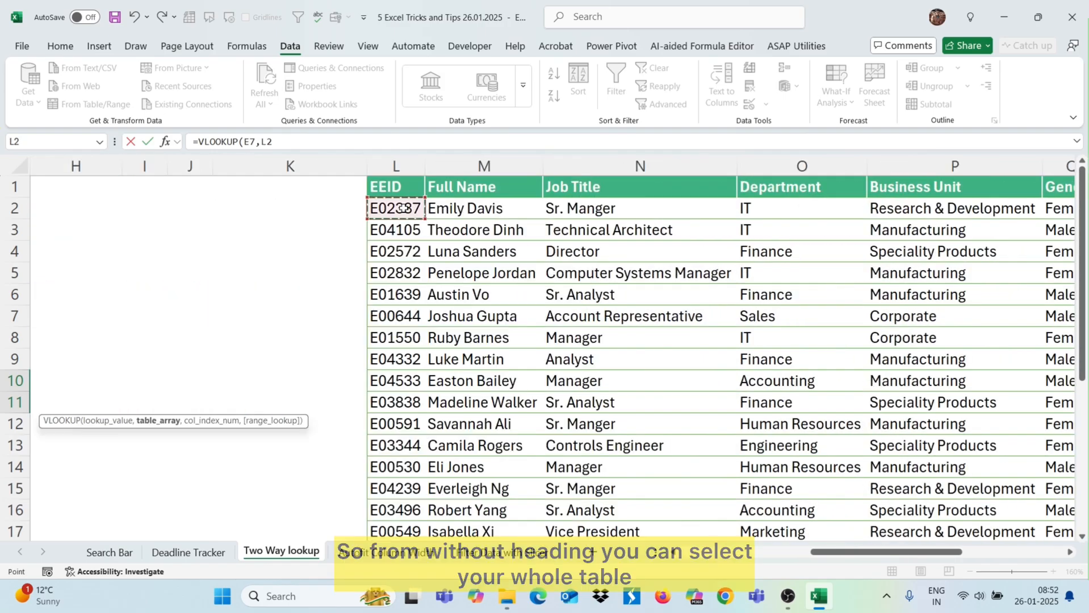
key(ctrl+shift+Right)
key(ctrl+shift+Down)
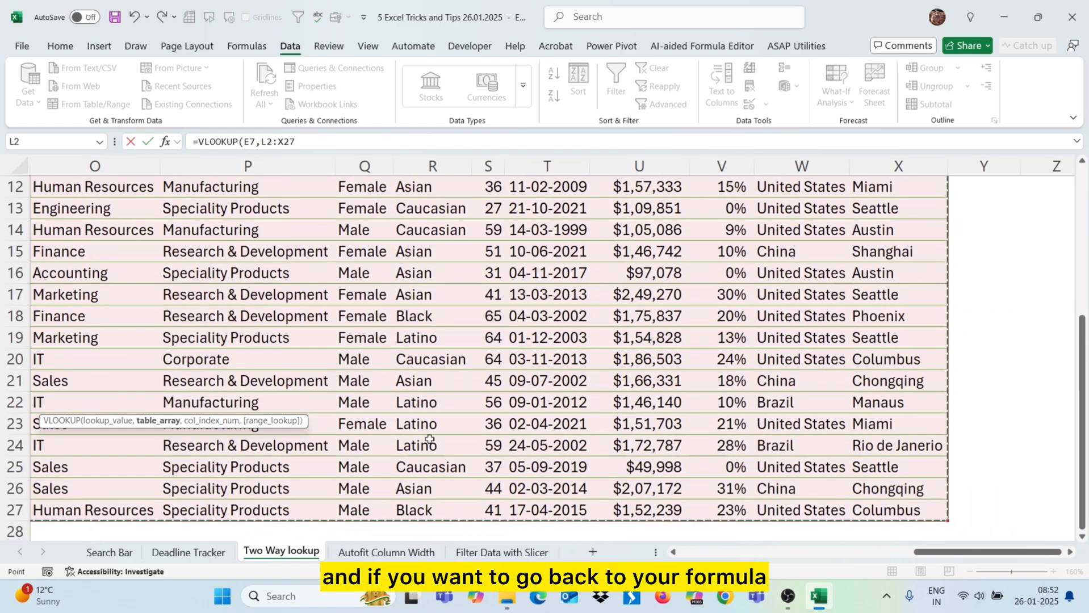
key(ctrl+BackSpace)
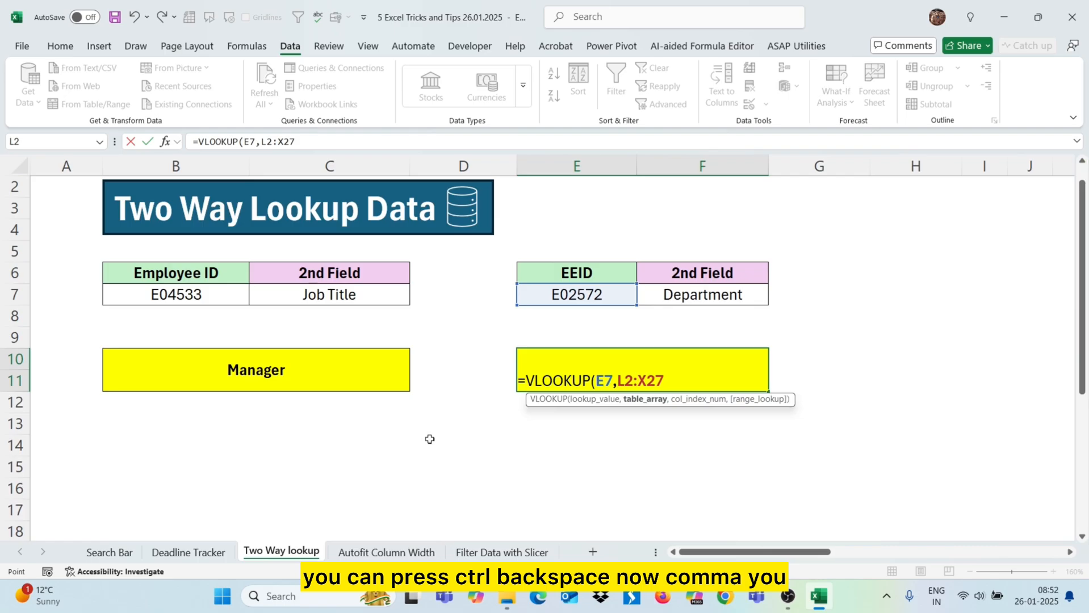
text(,)
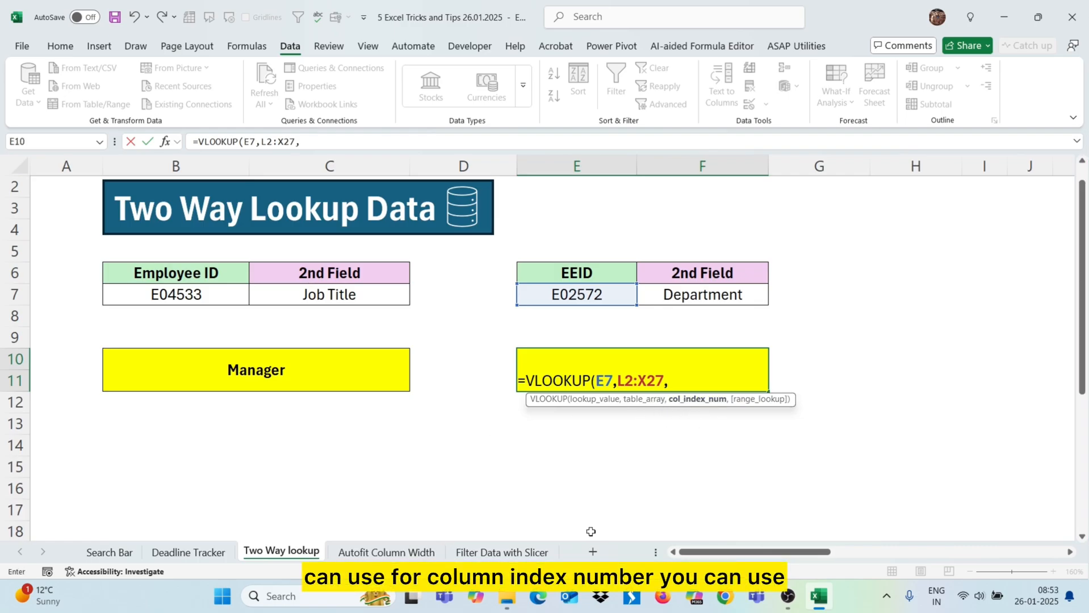
Nest a MATCH function as the column index number, with the 2nd Field cell F7 as its lookup value.
text(matc)
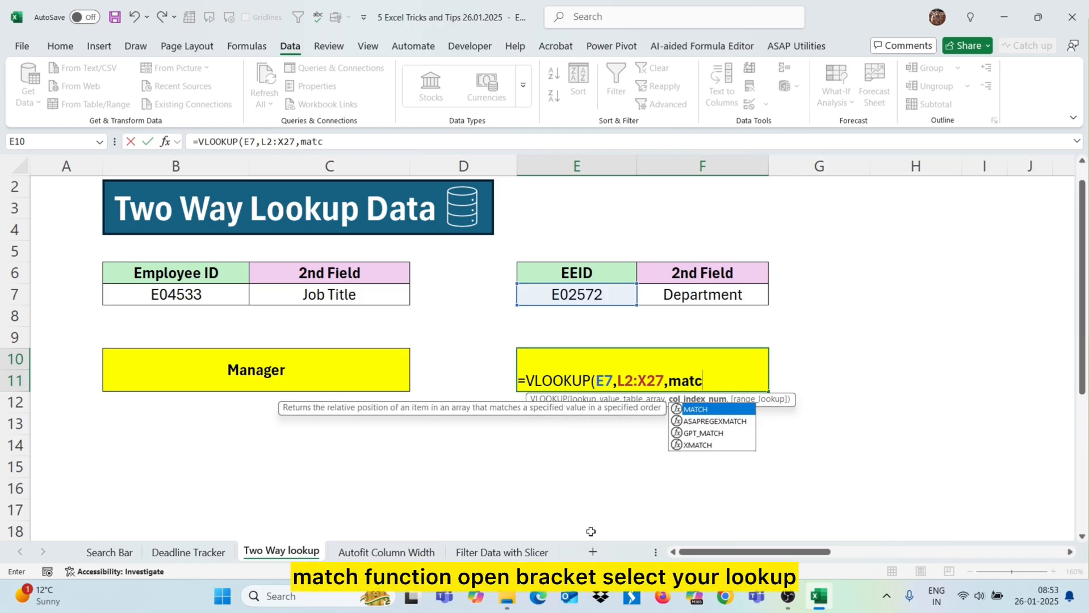
text(h()
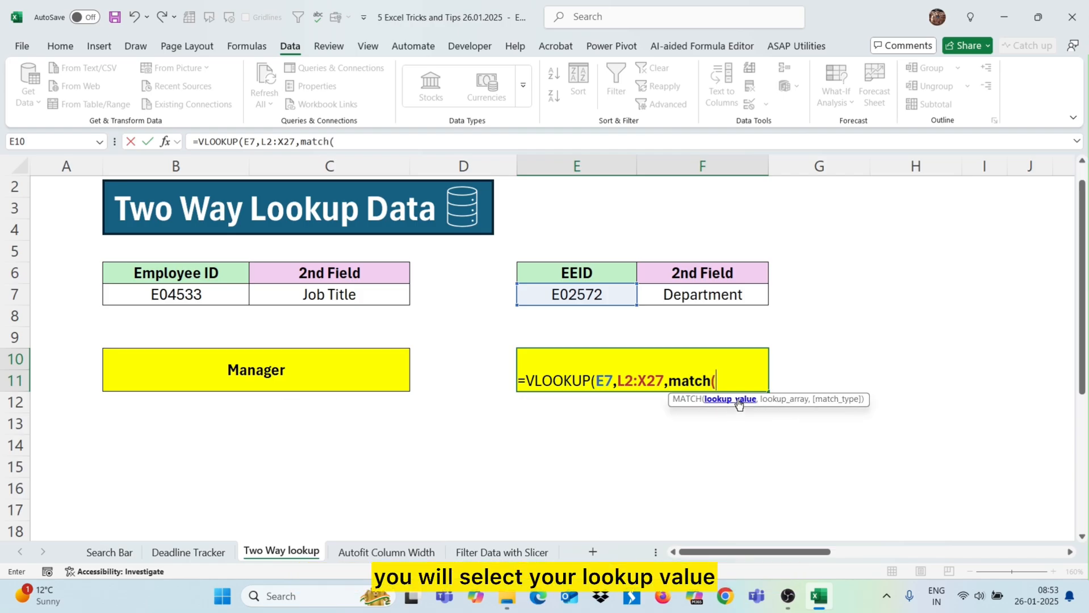
click(742, 298)
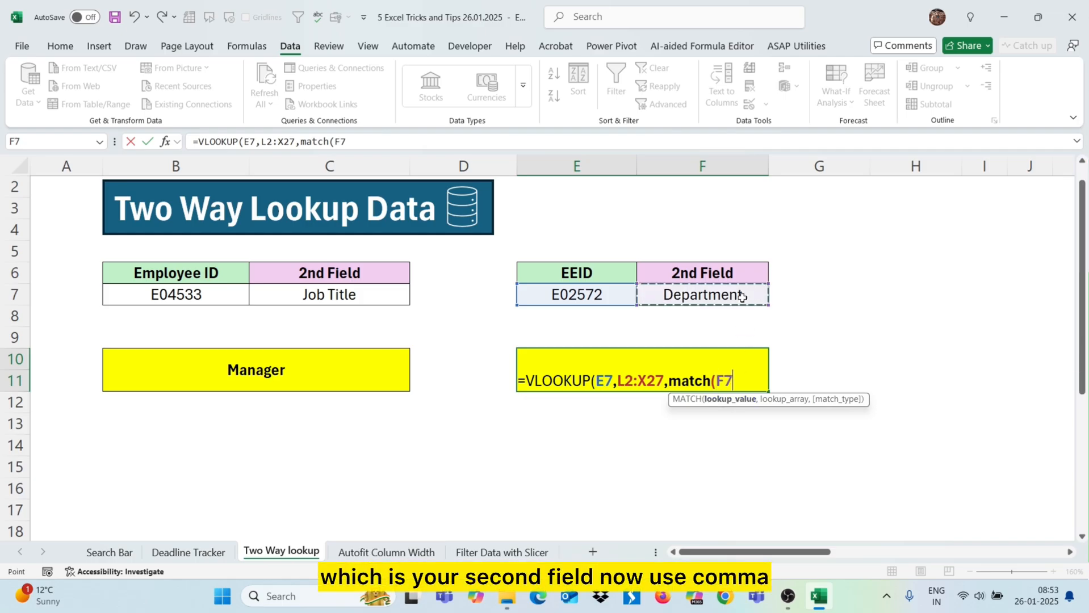
text(,)
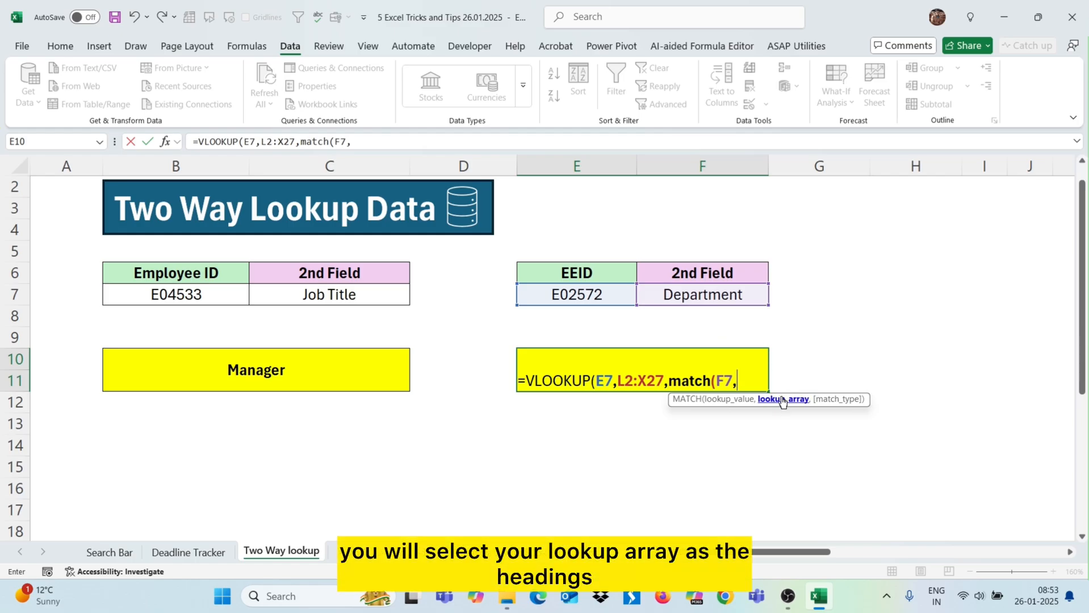
Use the table's full heading row from EEID to City, L1:X1, as the MATCH lookup array.
scroll(827, 386, right, 10)
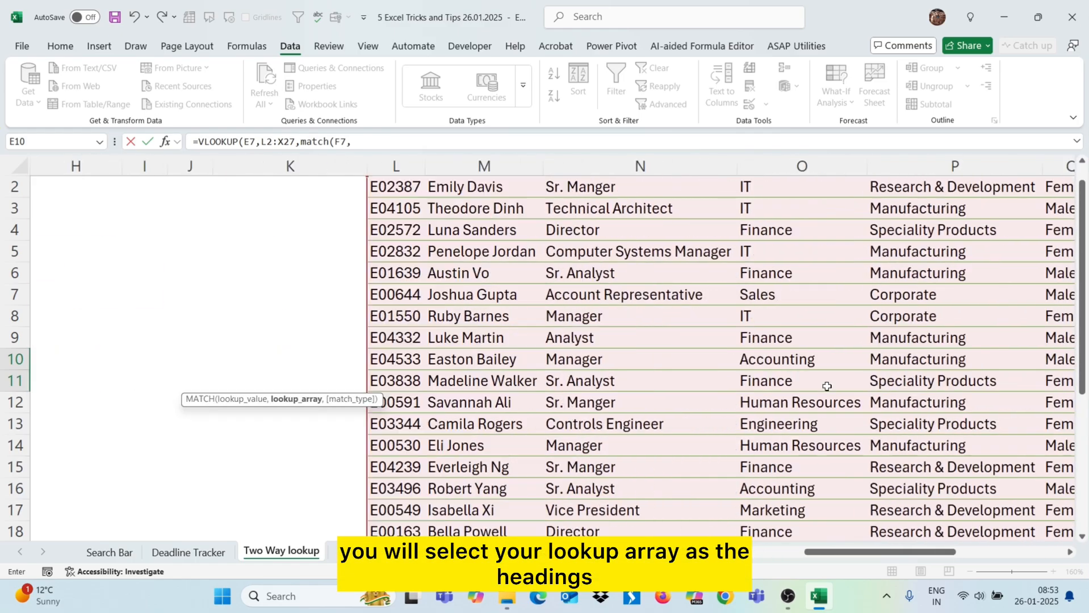
scroll(827, 386, up, 1)
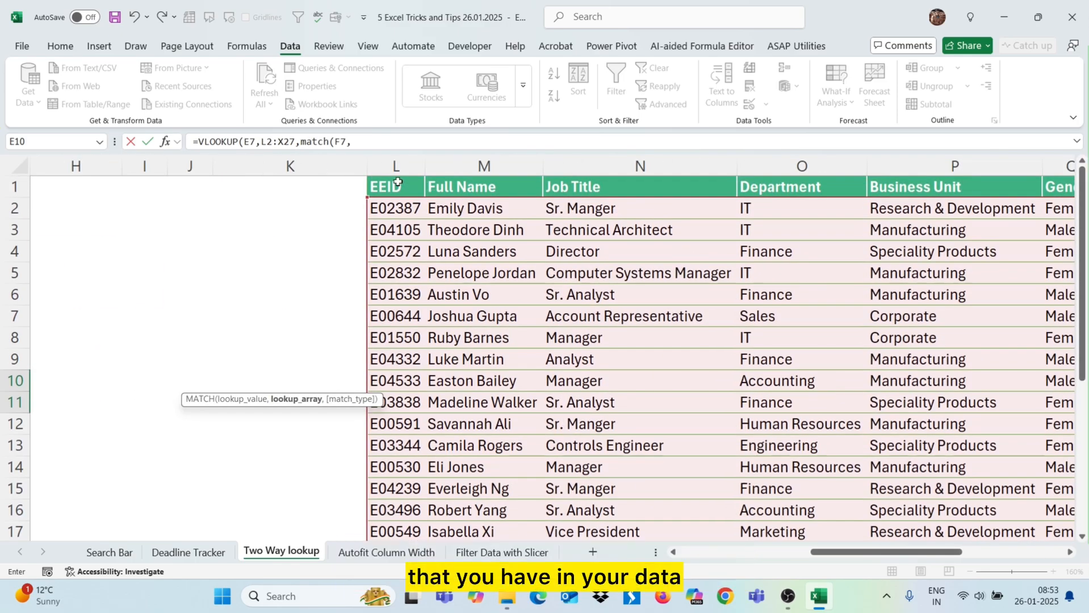
click(398, 181)
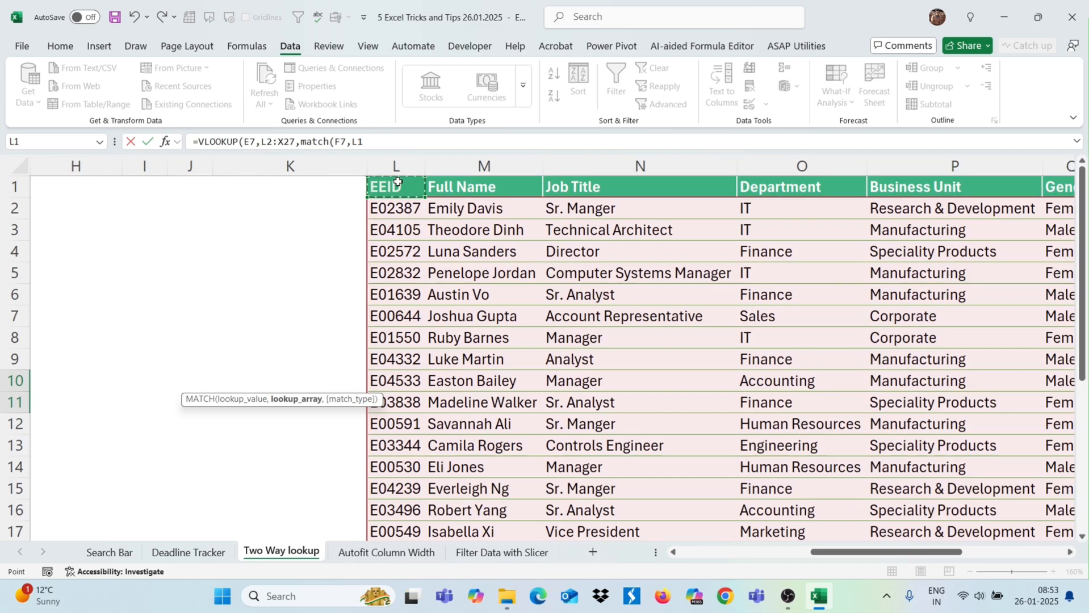
key(ctrl+shift+Right)
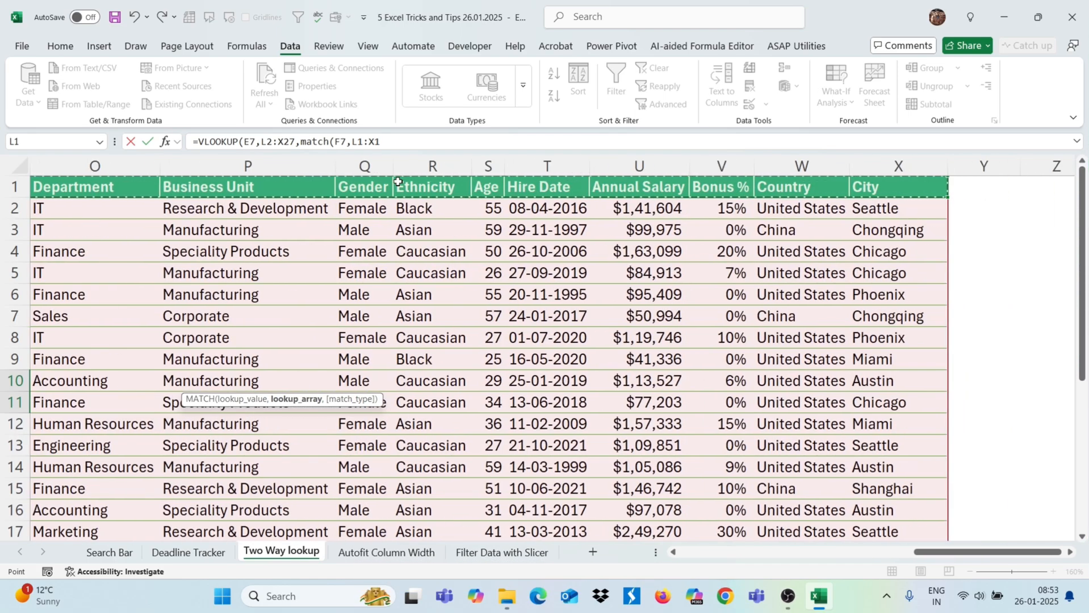
scroll(398, 182, left, 10)
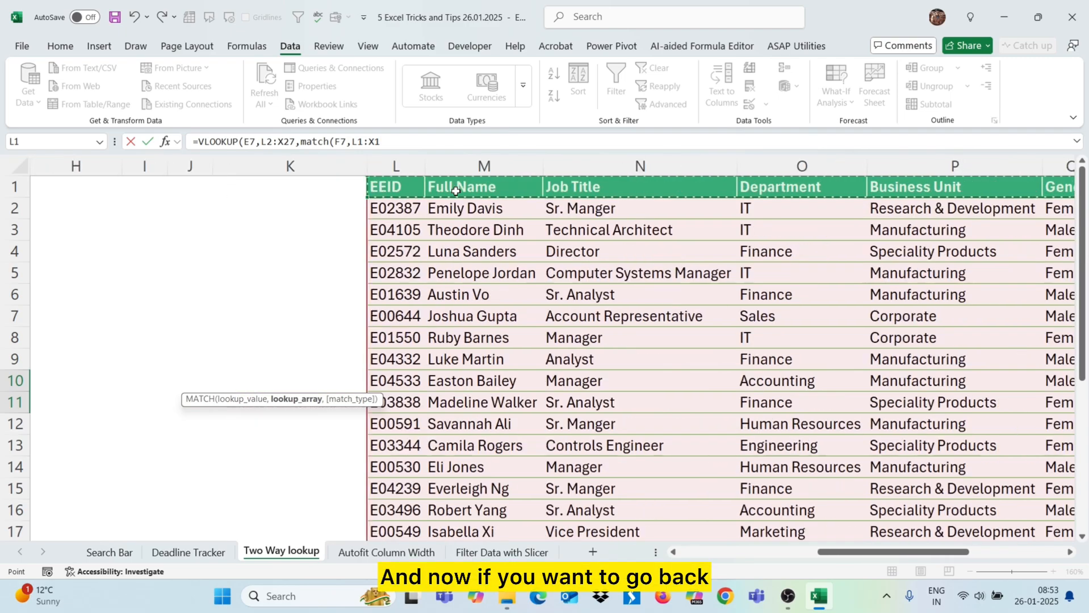
key(ctrl+BackSpace)
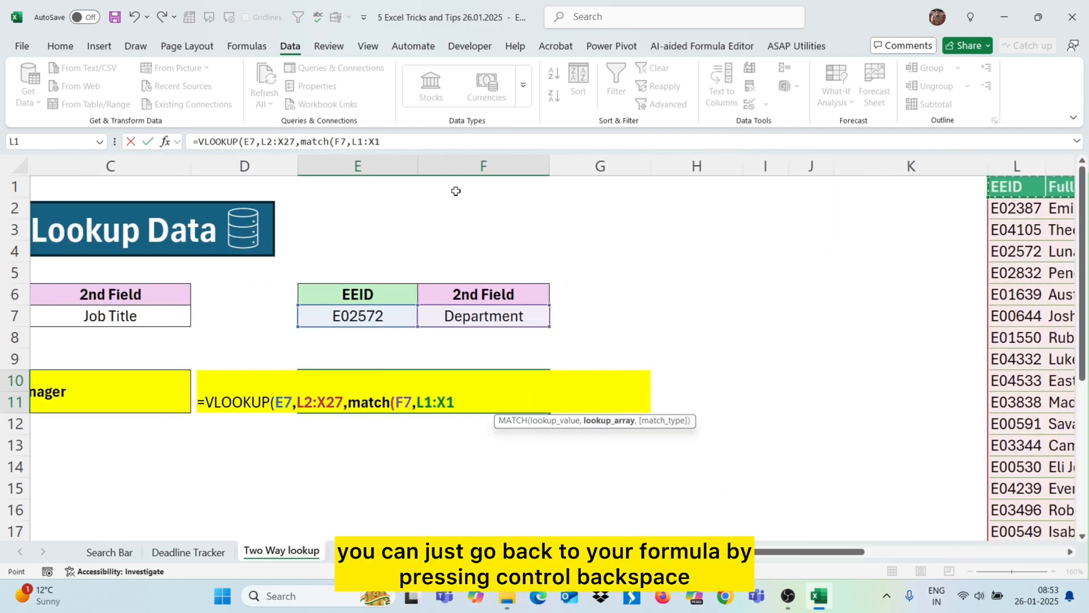
text(,)
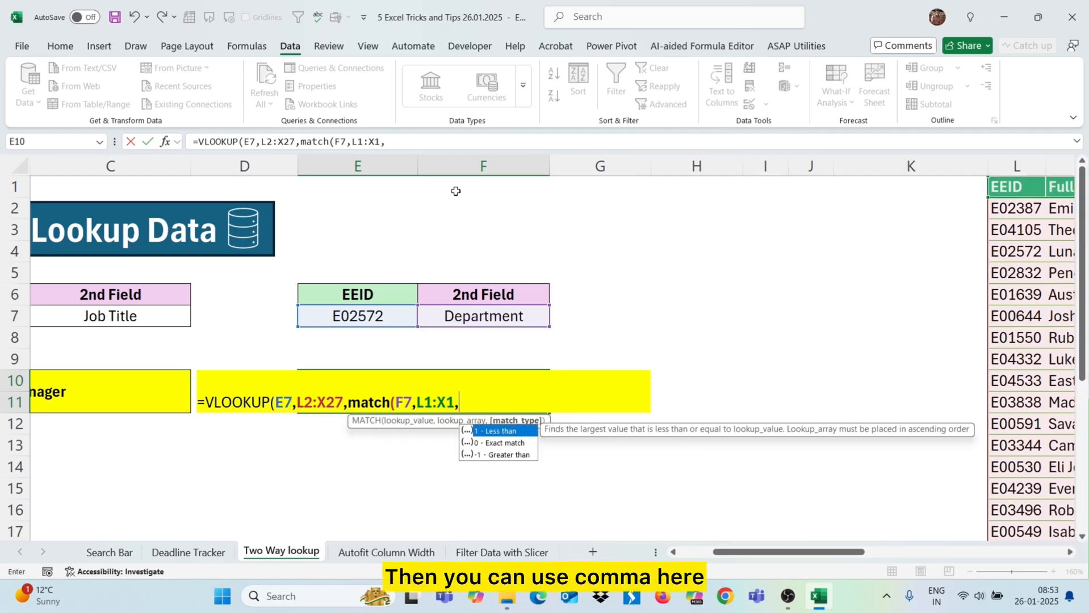
Set both MATCH and VLOOKUP to exact match with 0 and complete the formula in E10.
text(0)
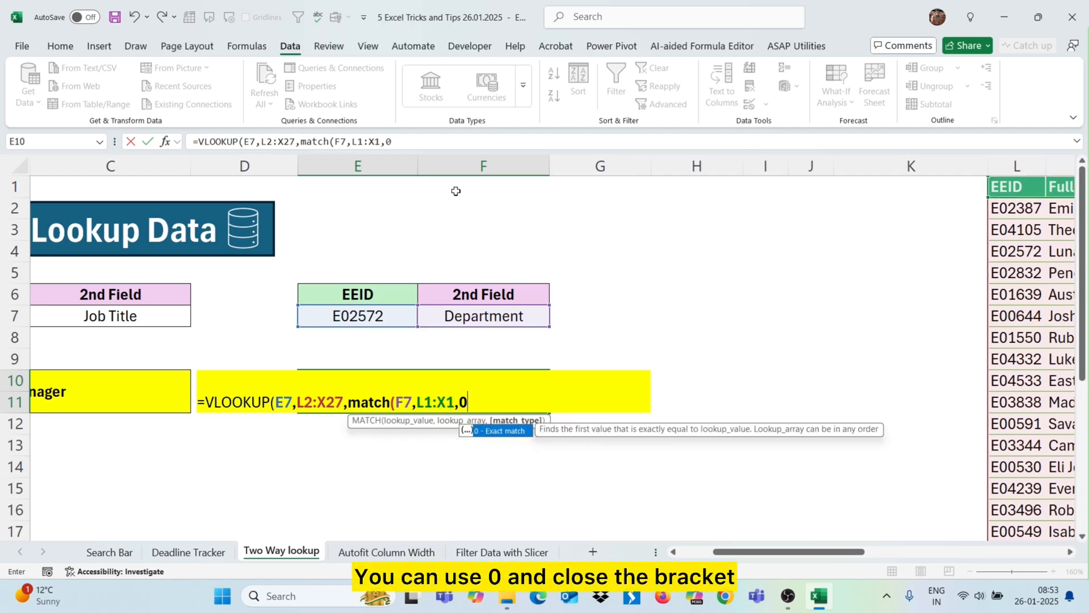
text(),)
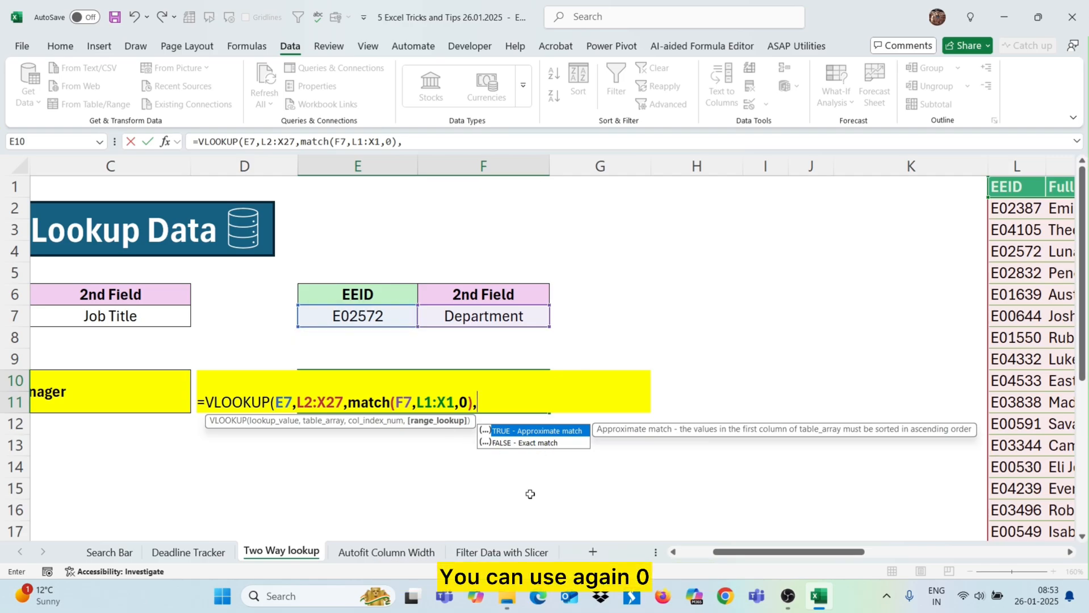
text(0))
key(Return)
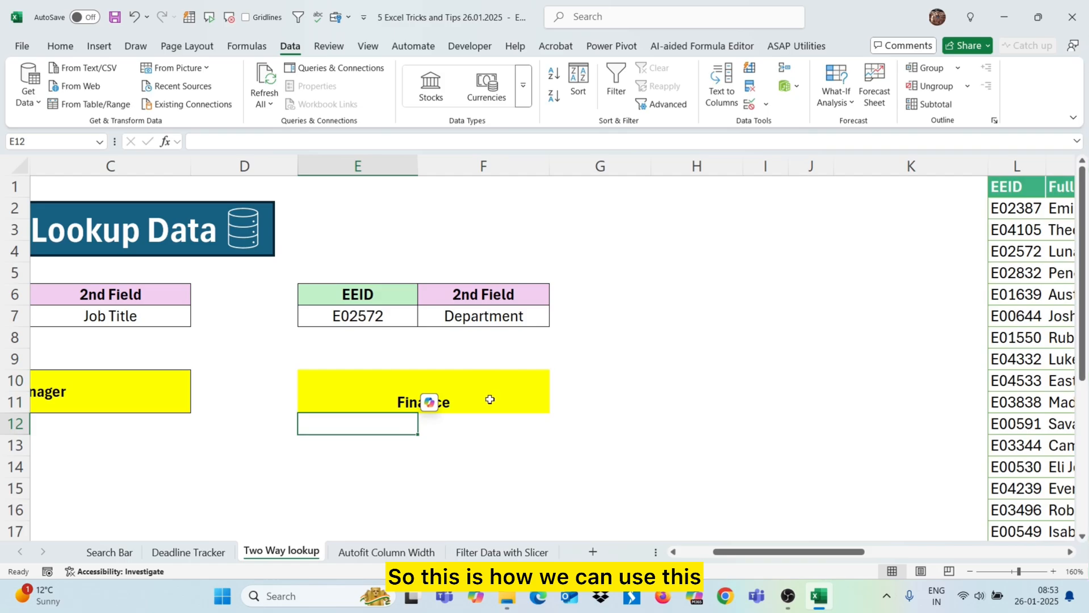
Test the two-way lookup by choosing the fifth listed employee ID in E7 and Ethnicity as the 2nd Field in F7.
scroll(490, 399, left, 2)
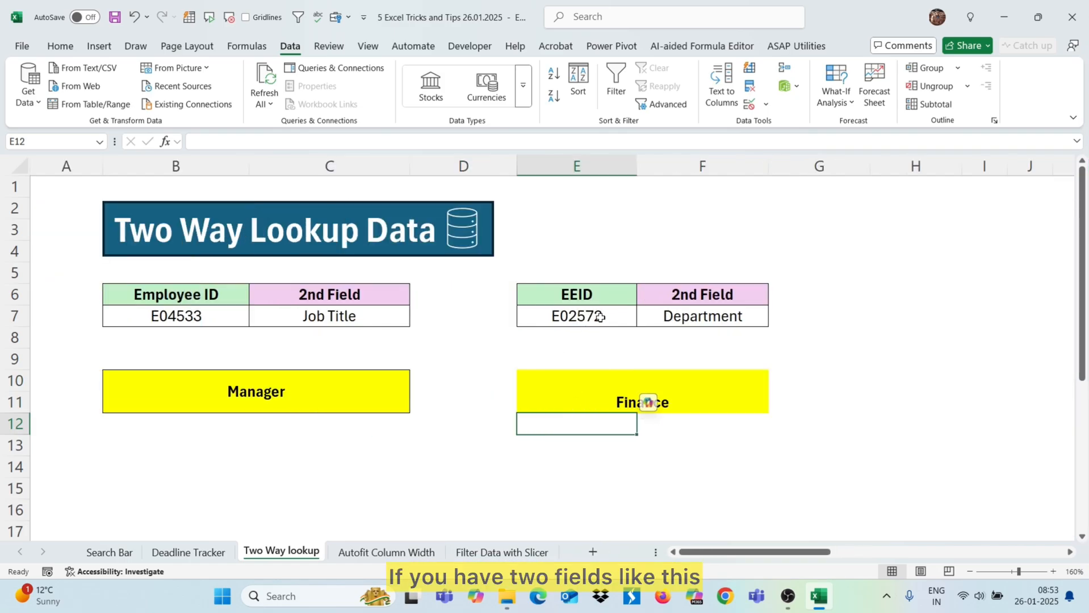
click(627, 317)
click(642, 323)
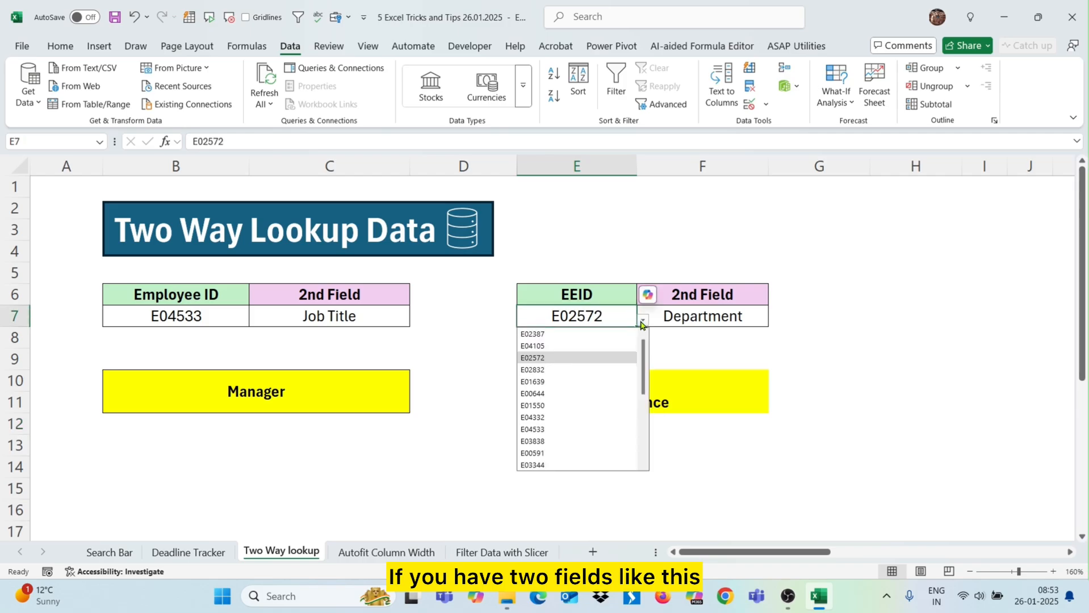
click(564, 382)
click(701, 316)
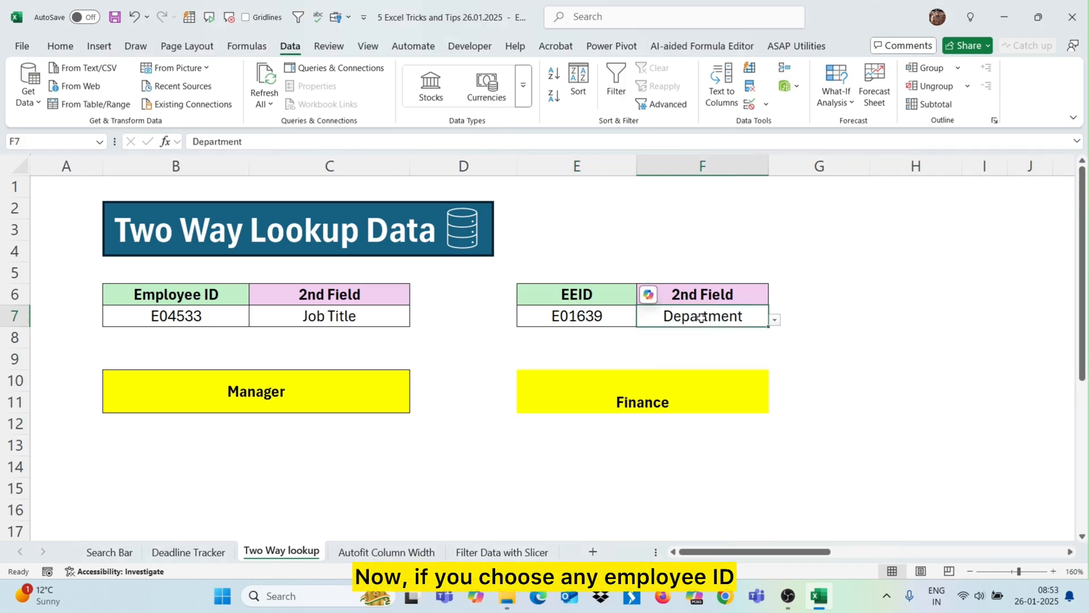
click(773, 320)
click(714, 394)
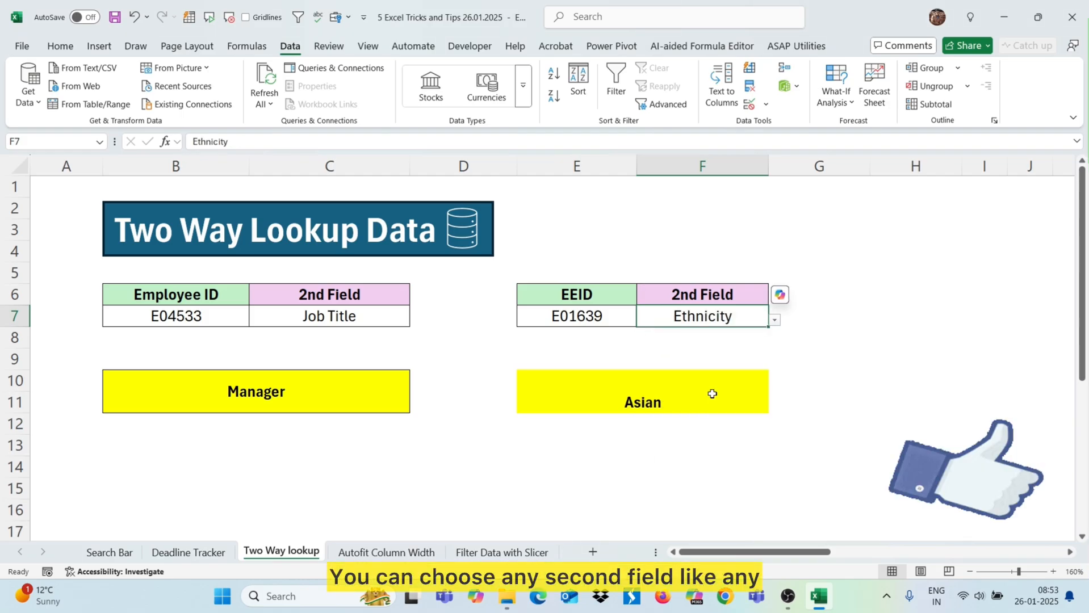
Test the lookup with Full Name as the 2nd Field in F7, and switch the field back to Department.
click(775, 321)
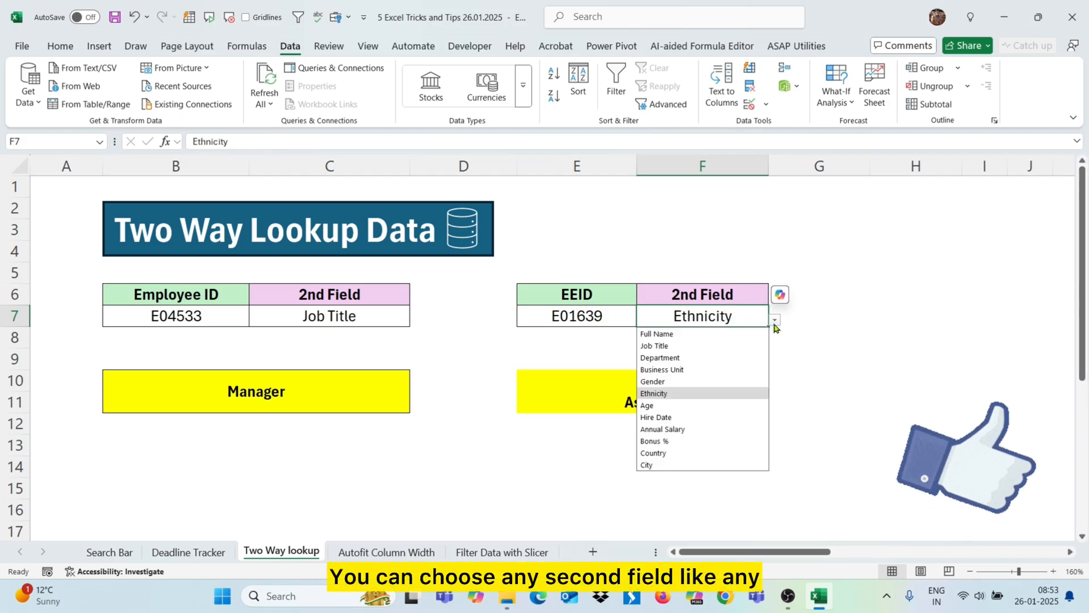
click(706, 333)
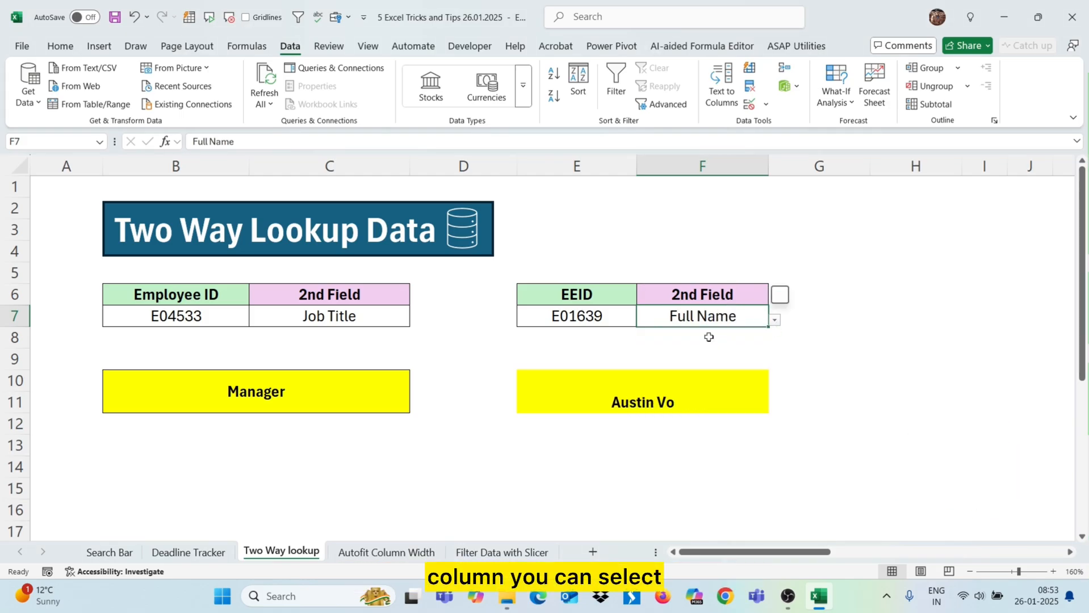
click(775, 320)
click(707, 356)
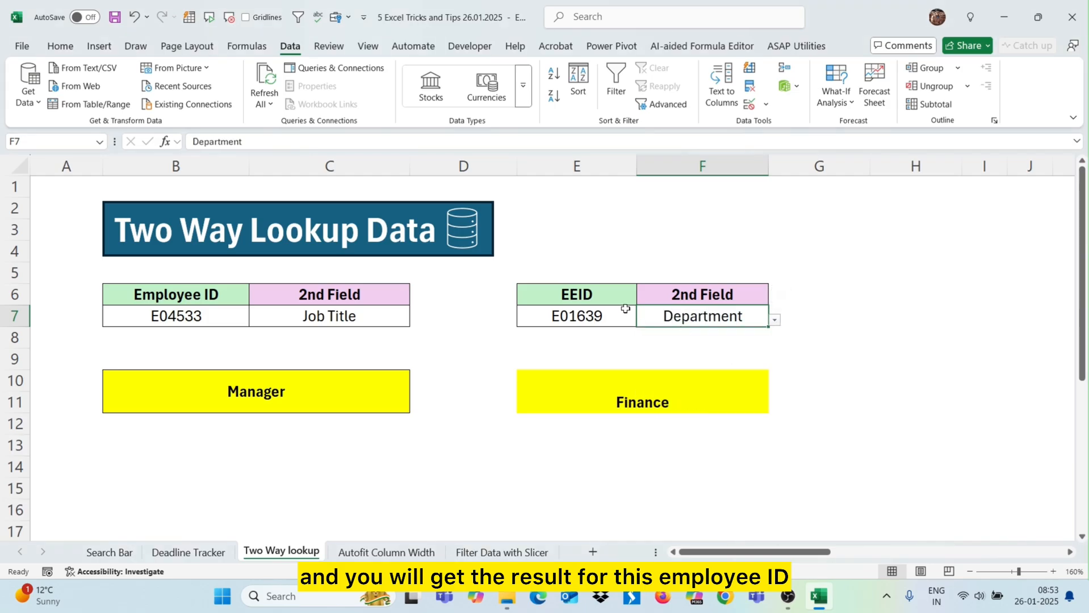
Choose the eighth listed employee ID in E7 for the lookup.
click(579, 314)
click(642, 321)
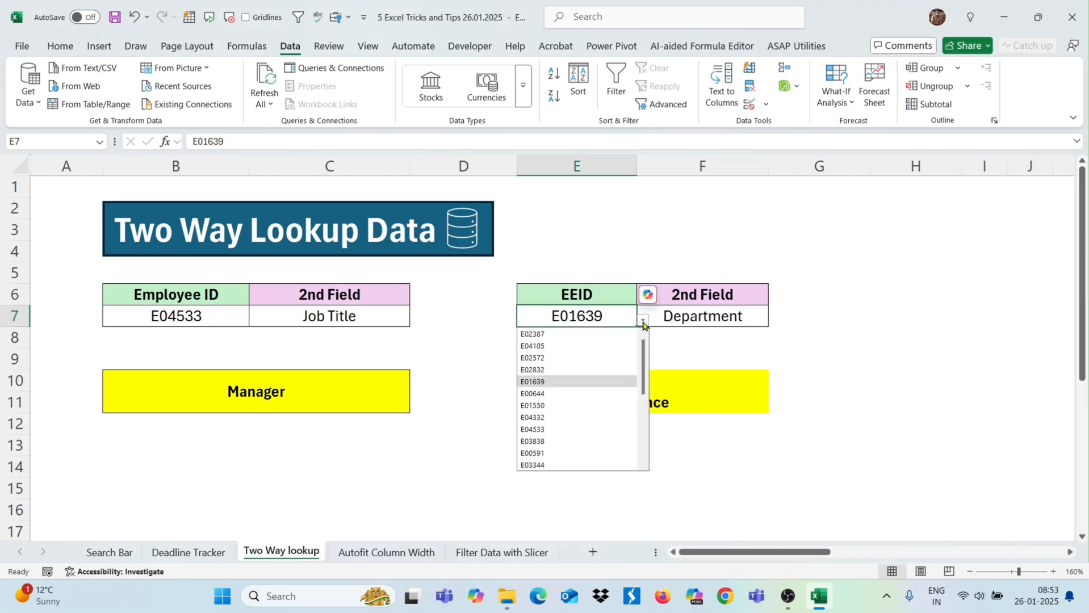
click(583, 420)
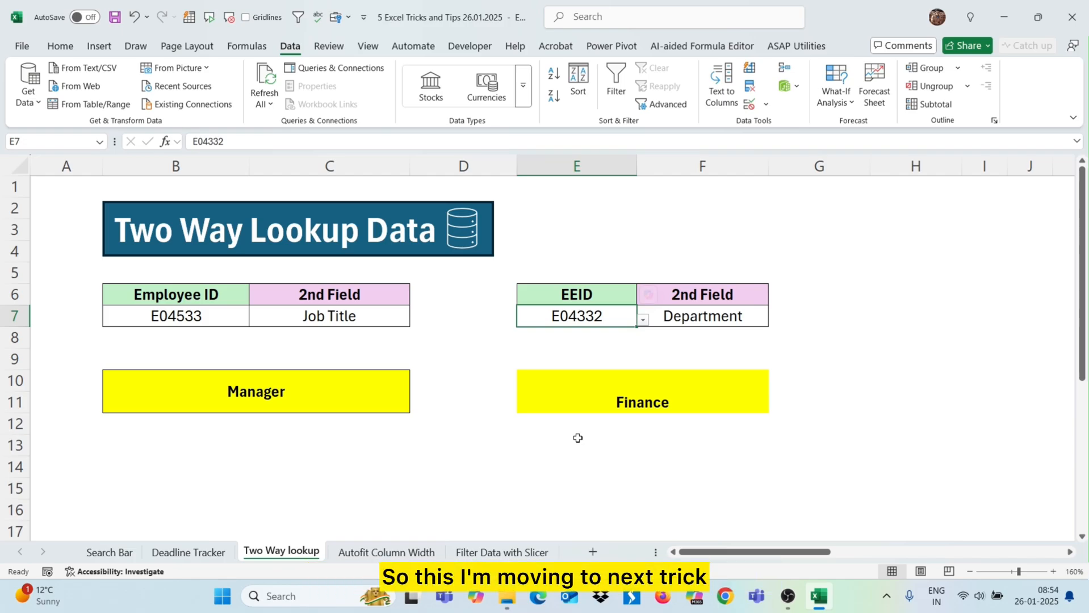
On the Autofit Column Width sheet, enter Employee ID in B2 and widen column B manually to fit the text.
click(364, 552)
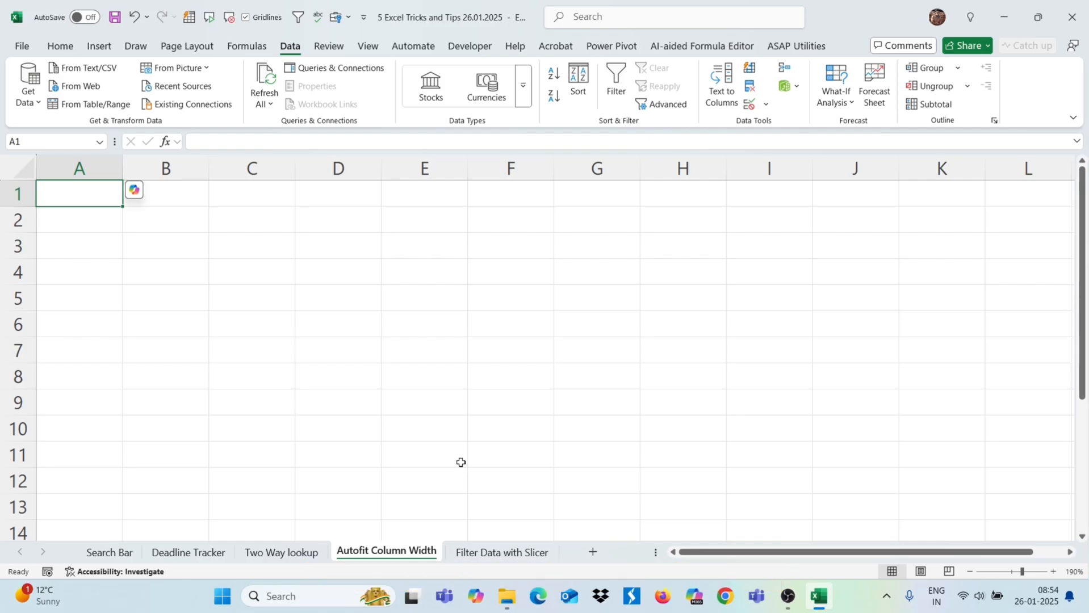
click(155, 224)
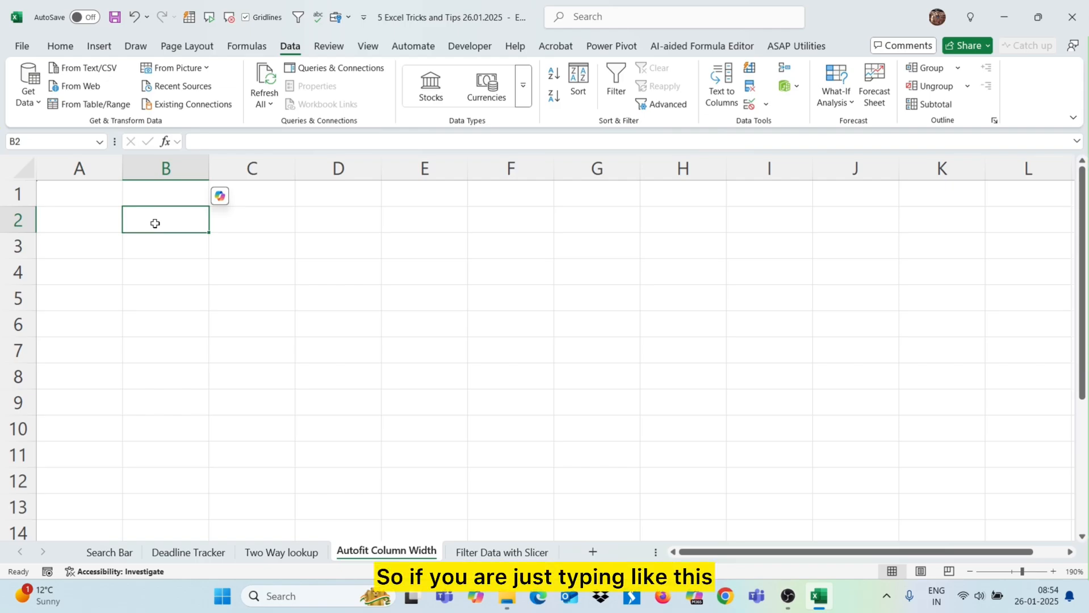
text(Employe)
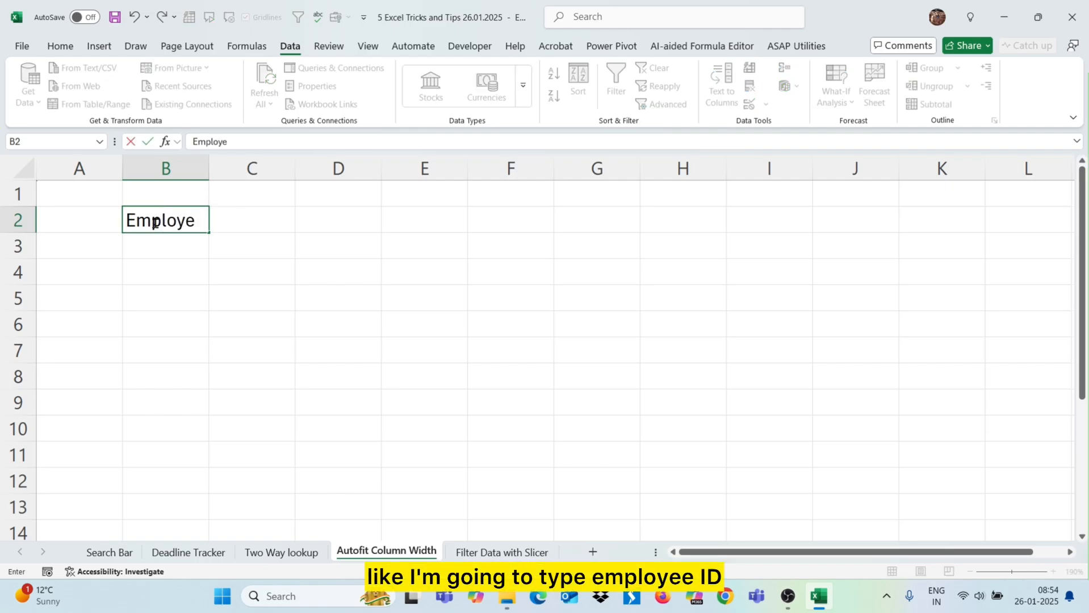
text(e ID)
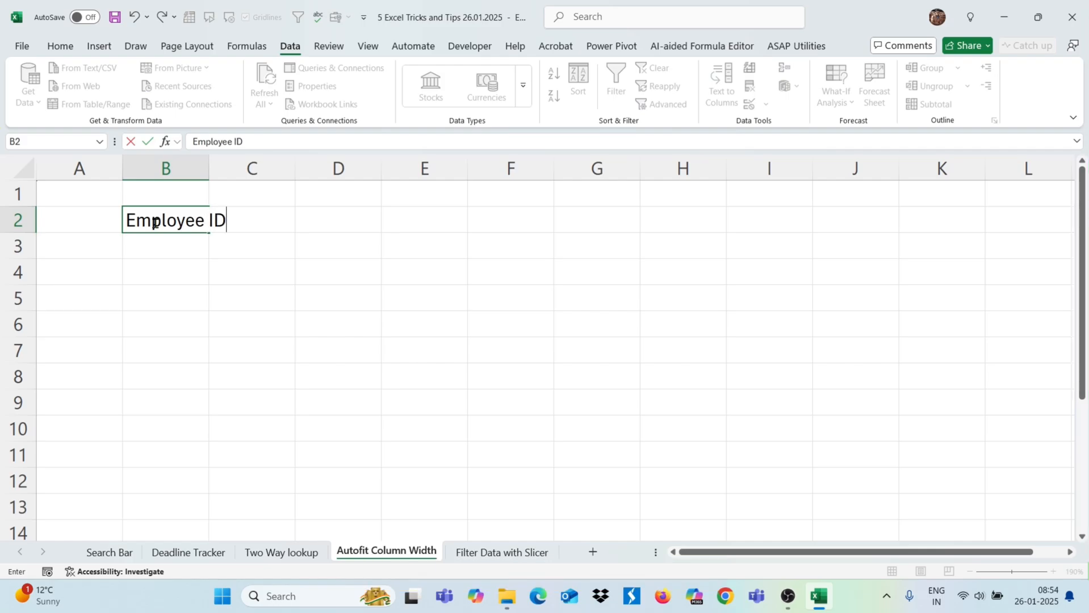
key(Return)
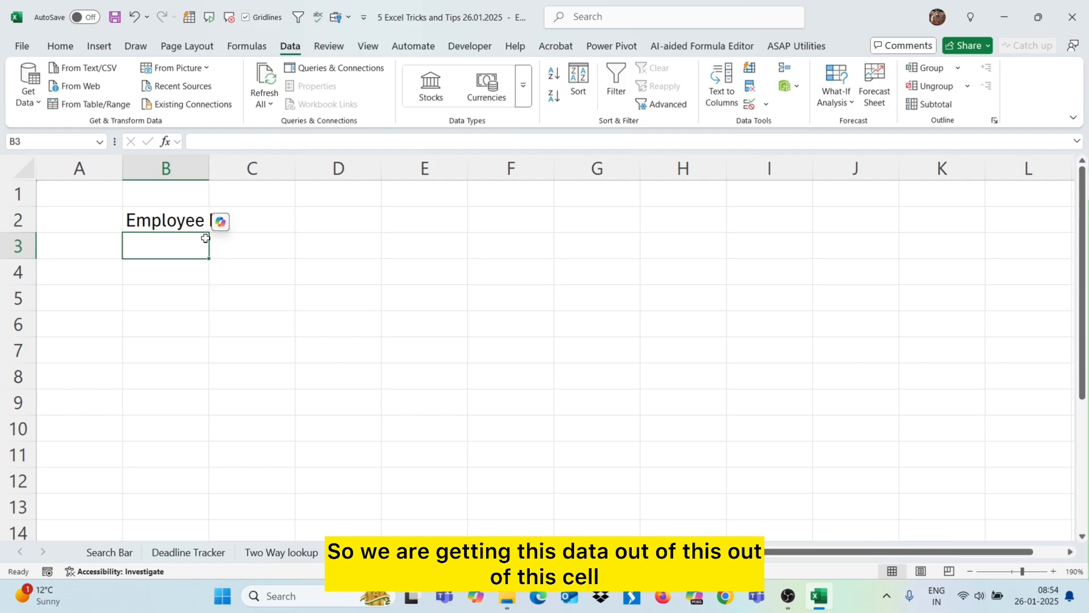
click(191, 225)
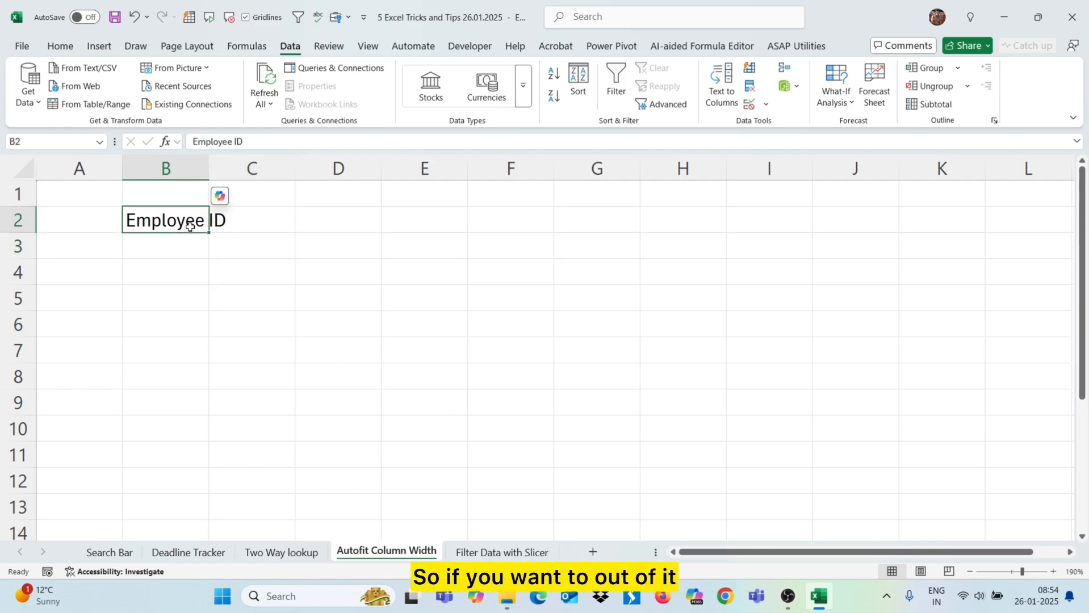
drag(212, 168, 243, 167)
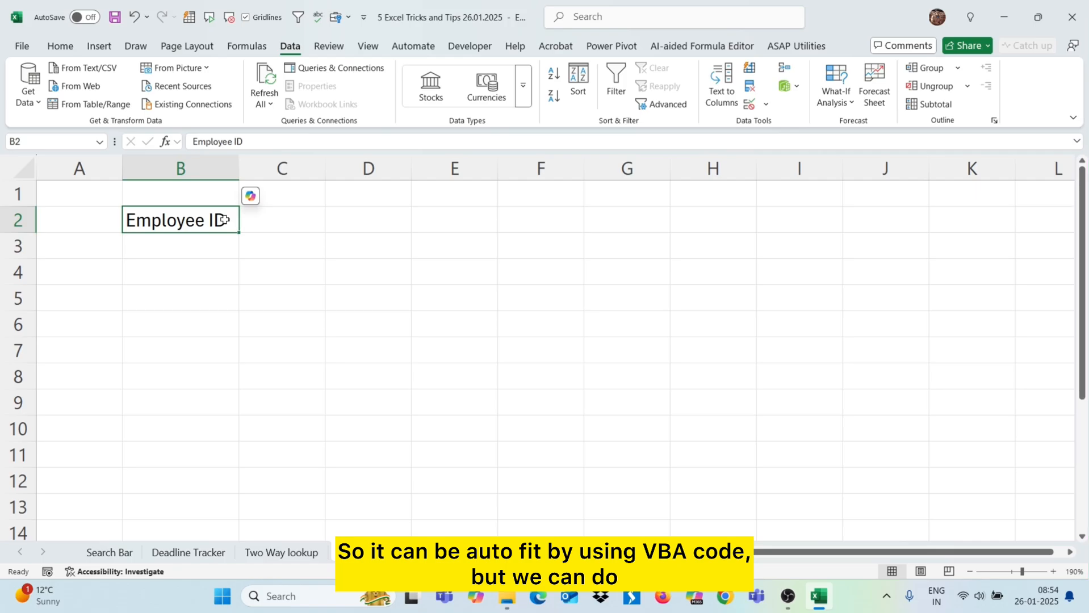
Clear the text from B2 and narrow column B again.
key(Delete)
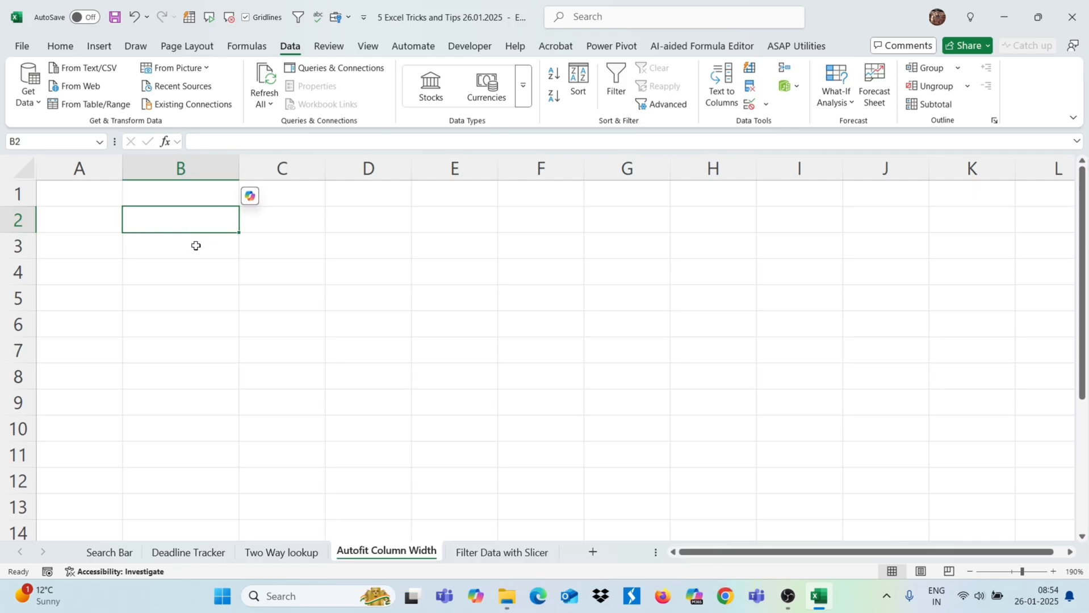
drag(239, 168, 201, 169)
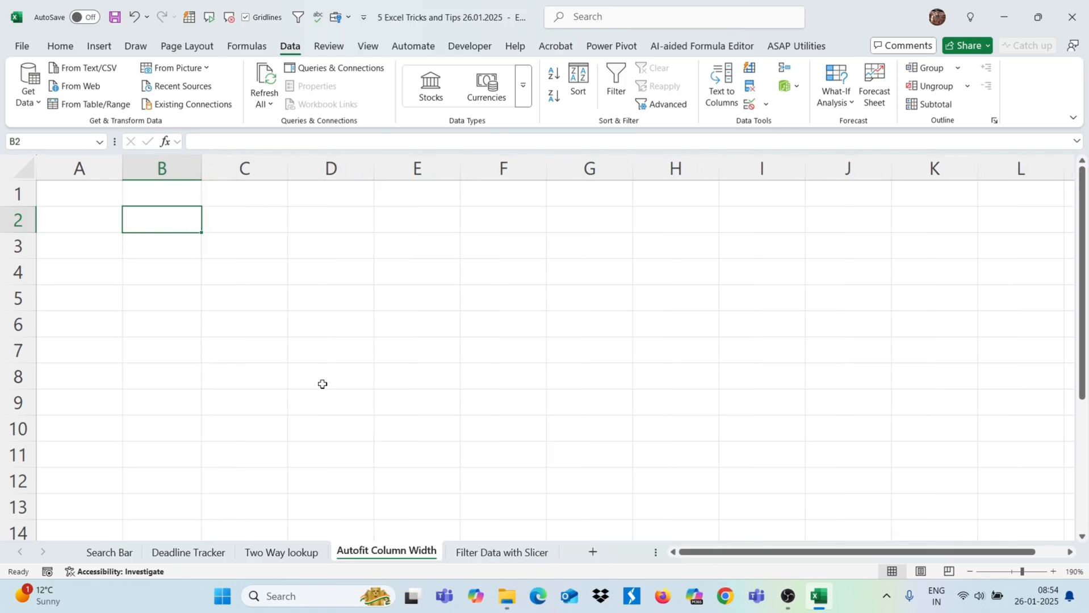
Open the VBA code of the Autofit Column Width sheet and create its Worksheet_SelectionChange event procedure.
right_click(381, 555)
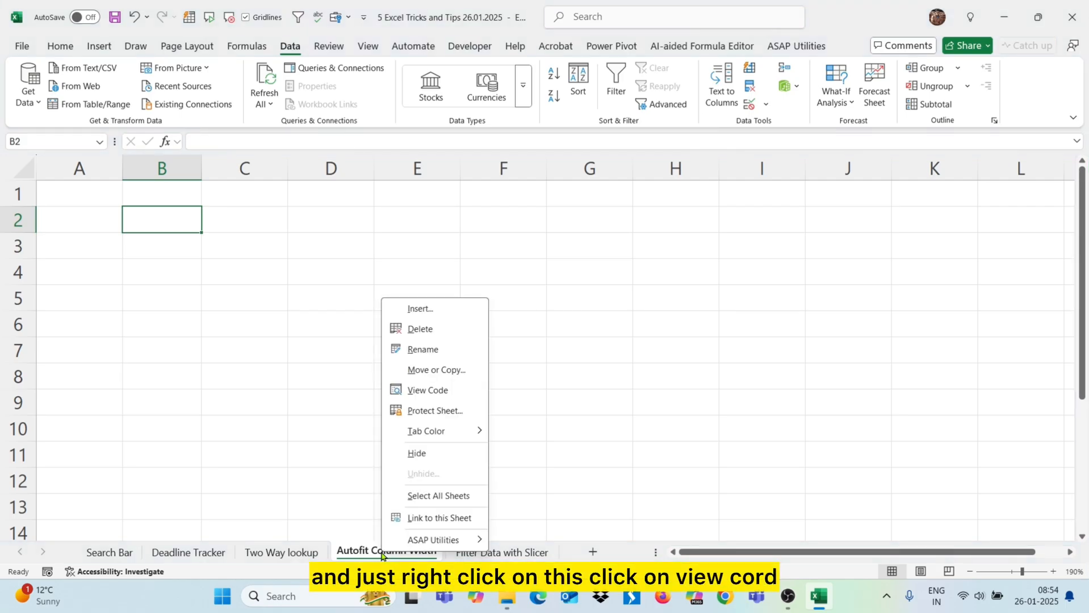
click(445, 390)
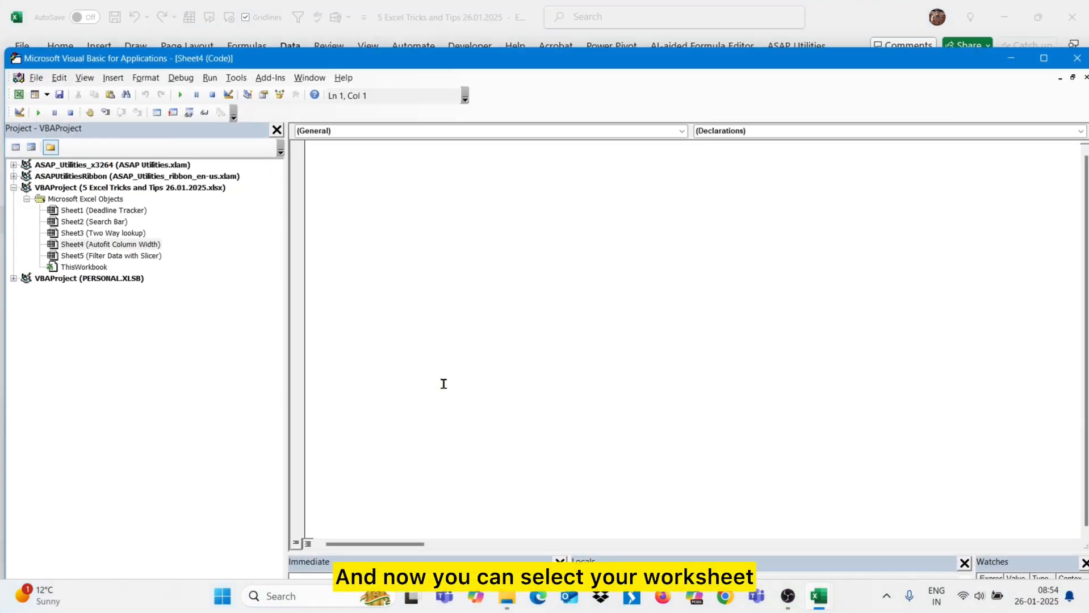
click(551, 132)
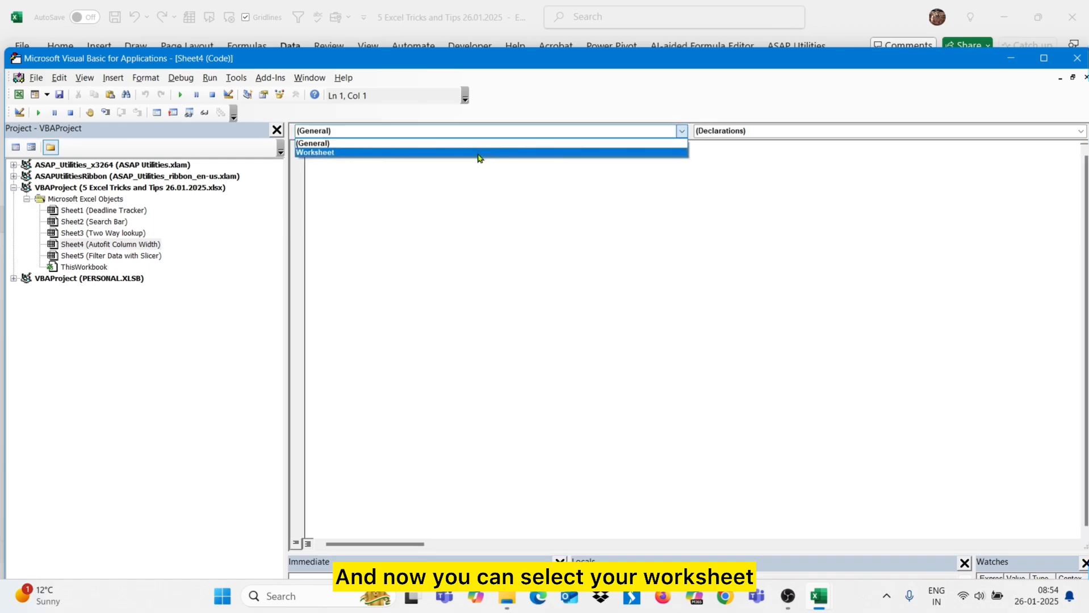
click(478, 154)
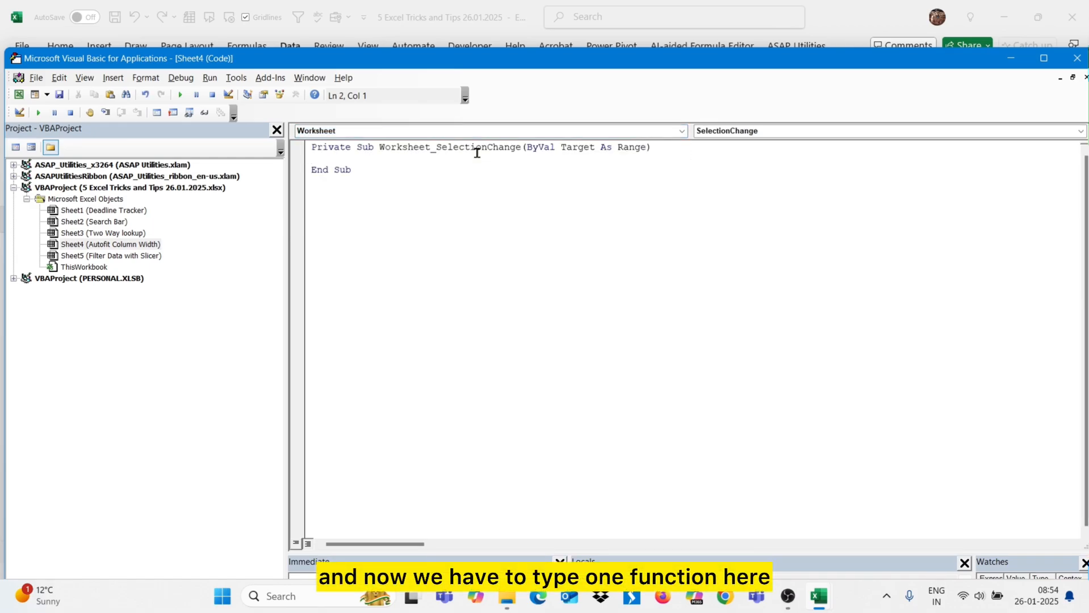
Add the line Cells.EntireColumn.AutoFit inside the SelectionChange procedure and close the VBA editor.
key(super+plus)
click(347, 214)
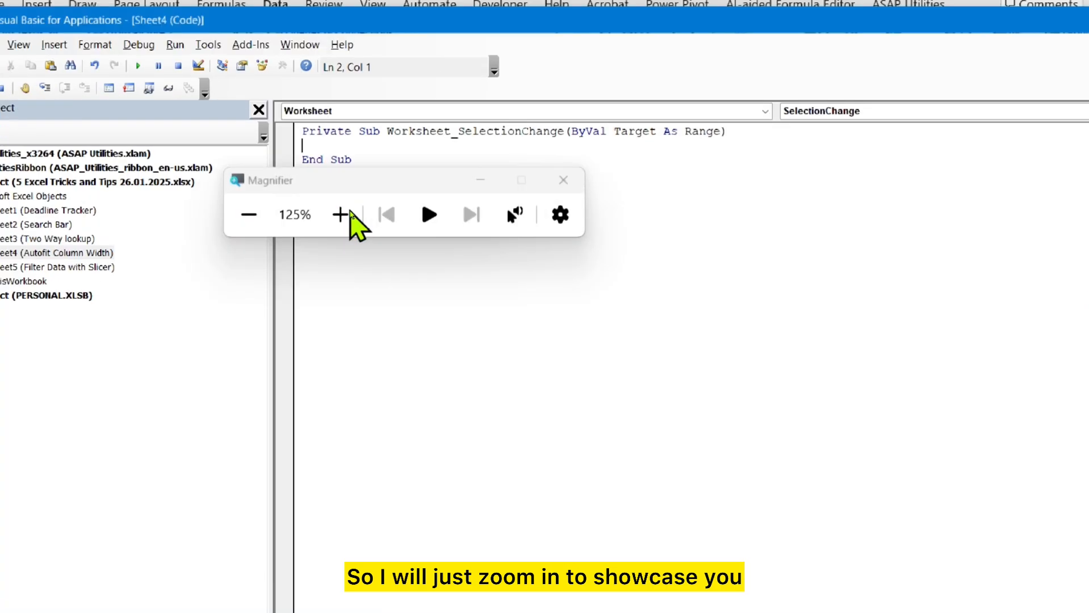
click(480, 180)
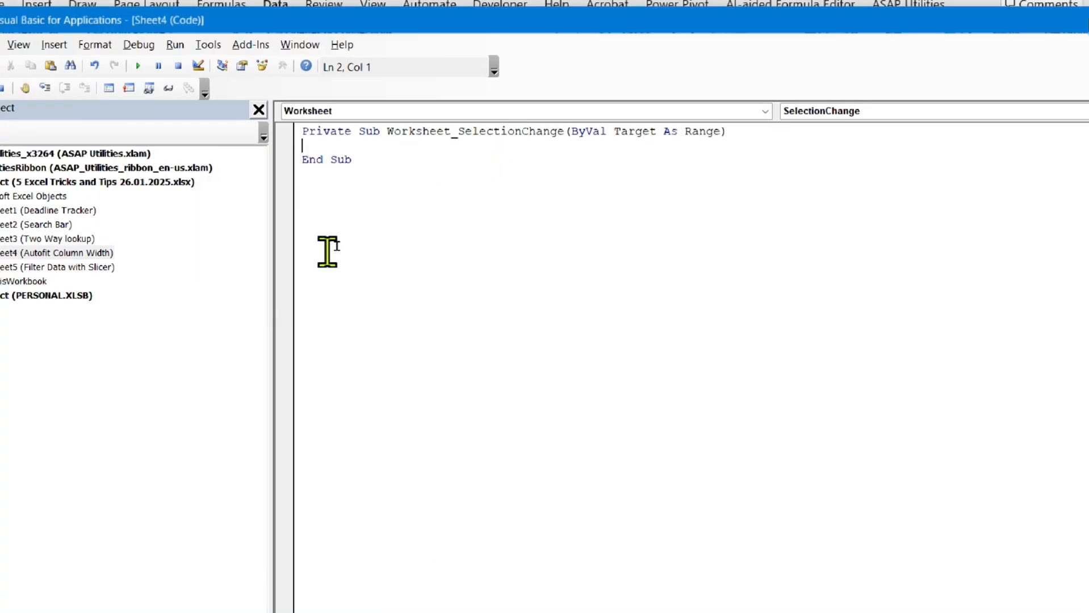
text(E)
text(ells.)
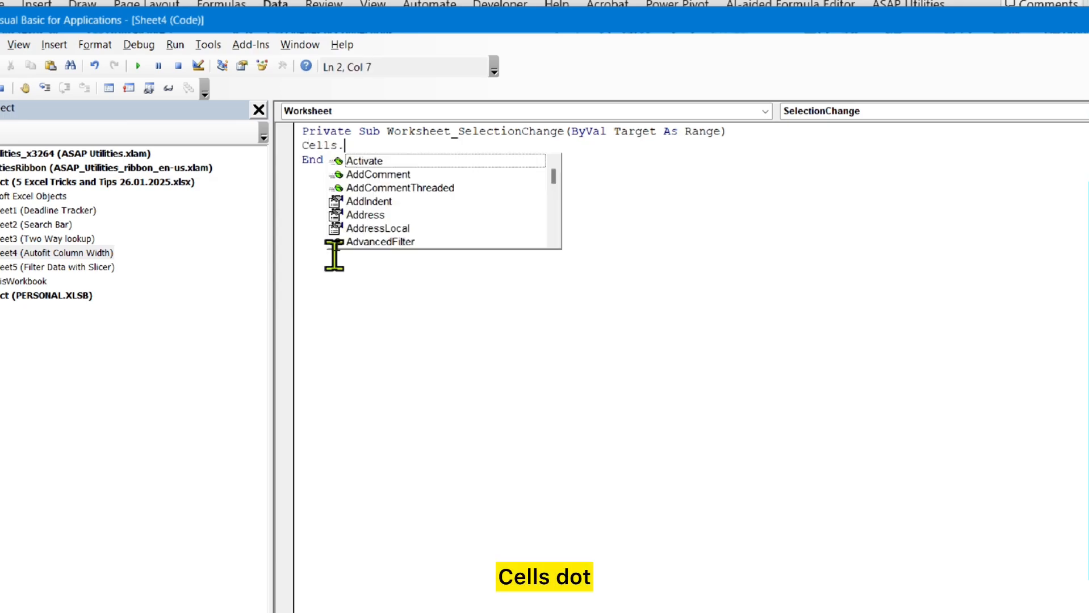
text(Enti)
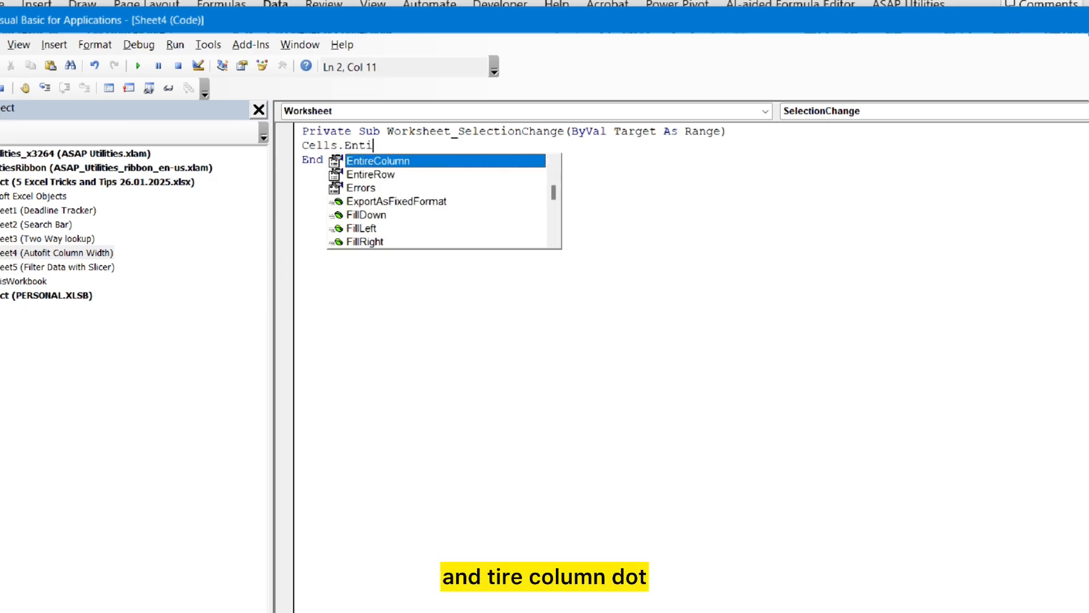
key(Tab)
text(.Au)
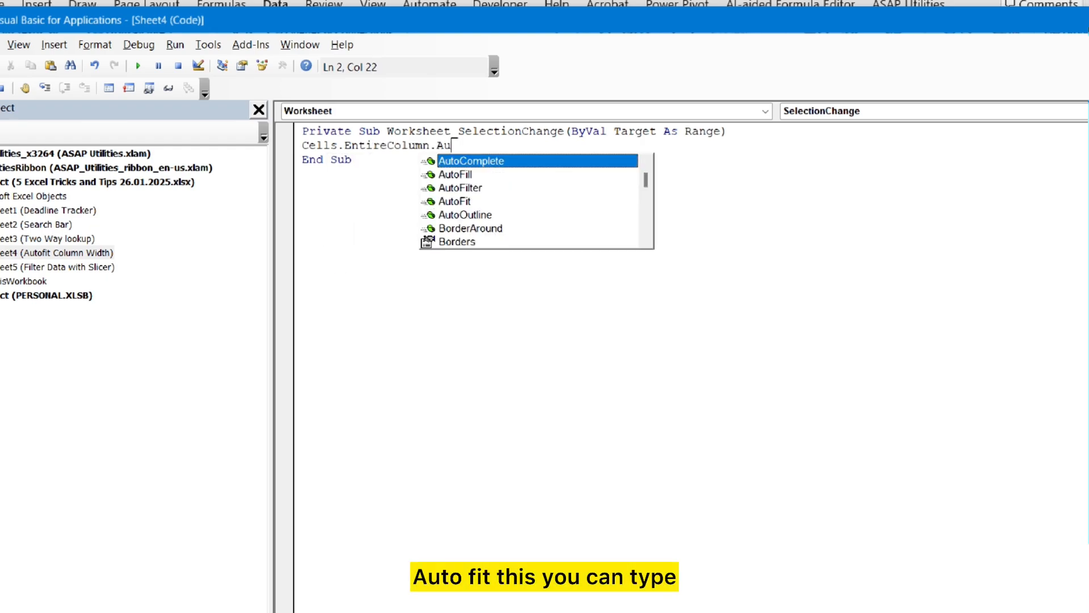
text(toFit)
key(Tab)
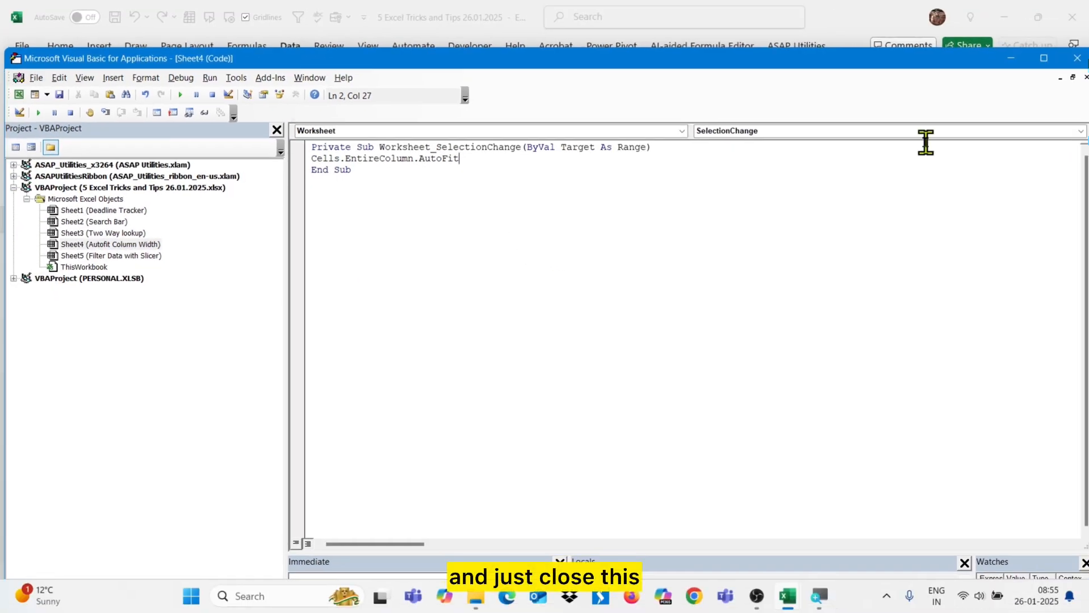
click(1077, 58)
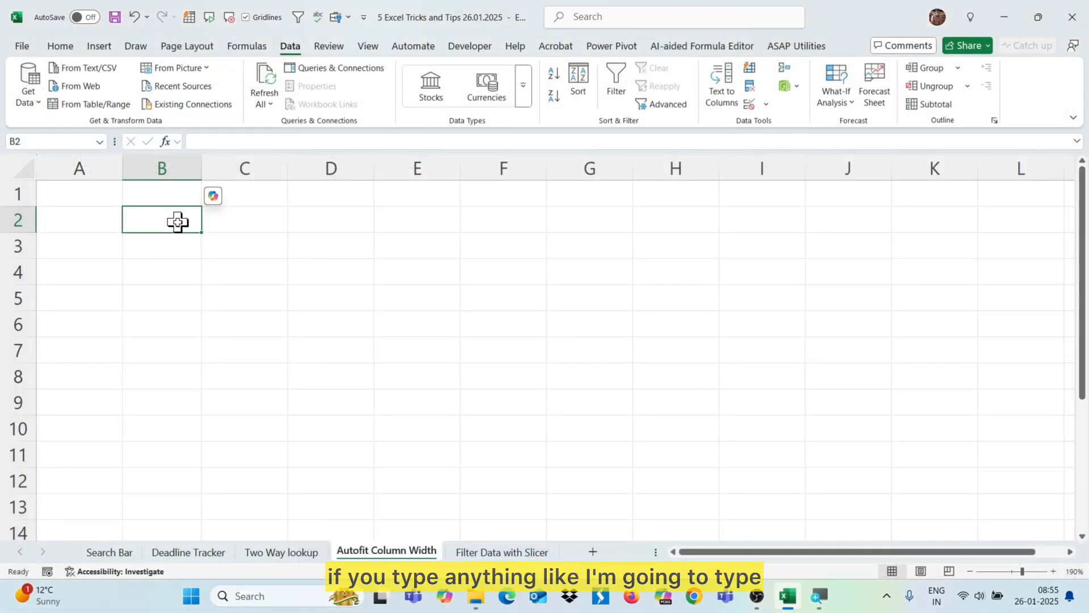
Enter Employee ID in B2 to test the automatic column fitting.
text(Empl)
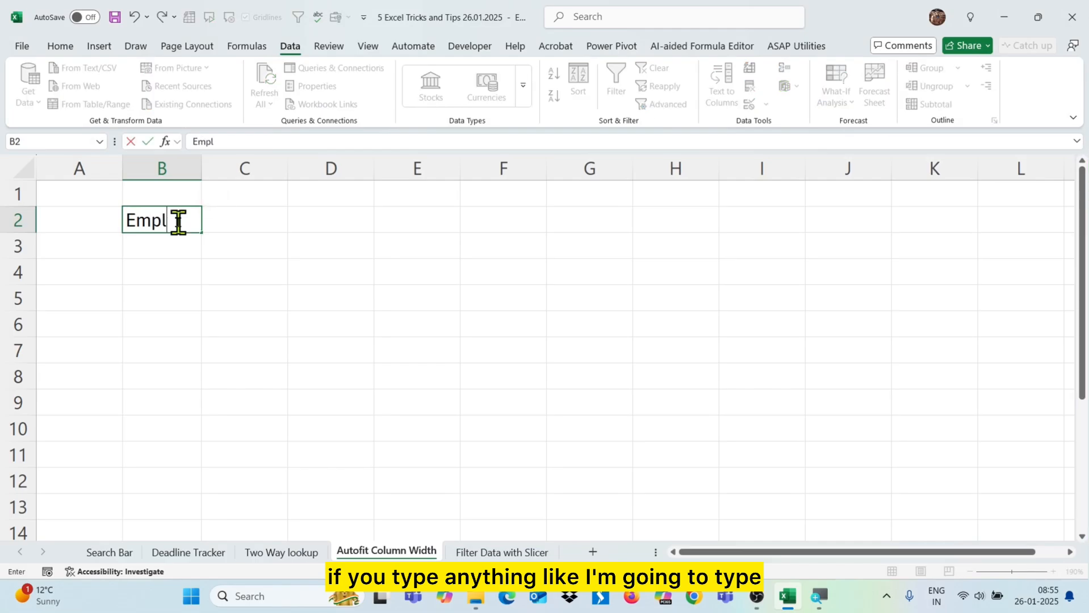
text(oyee )
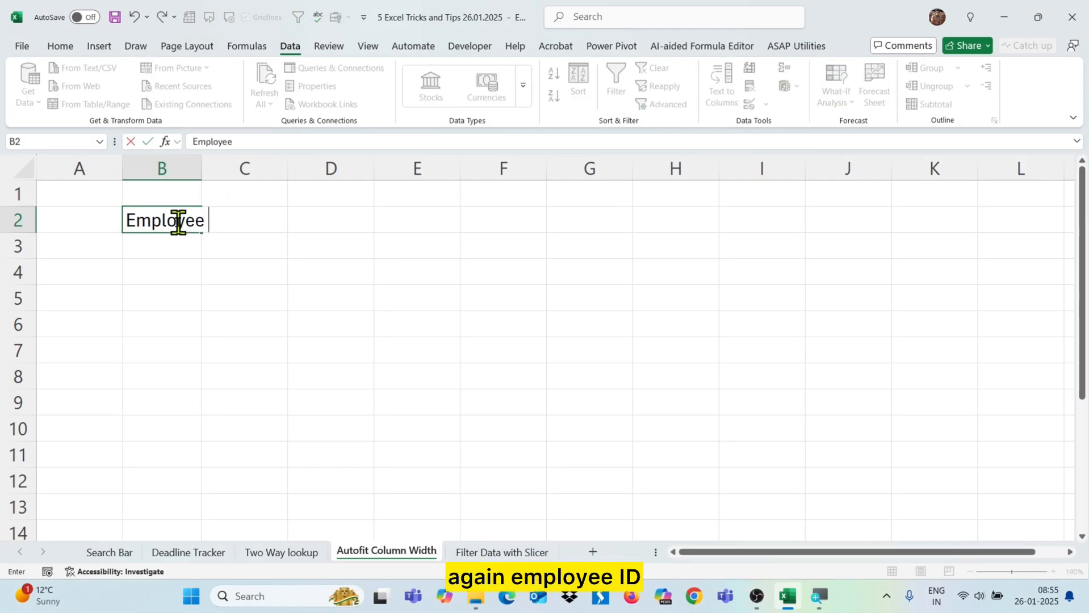
text(ID)
key(Return)
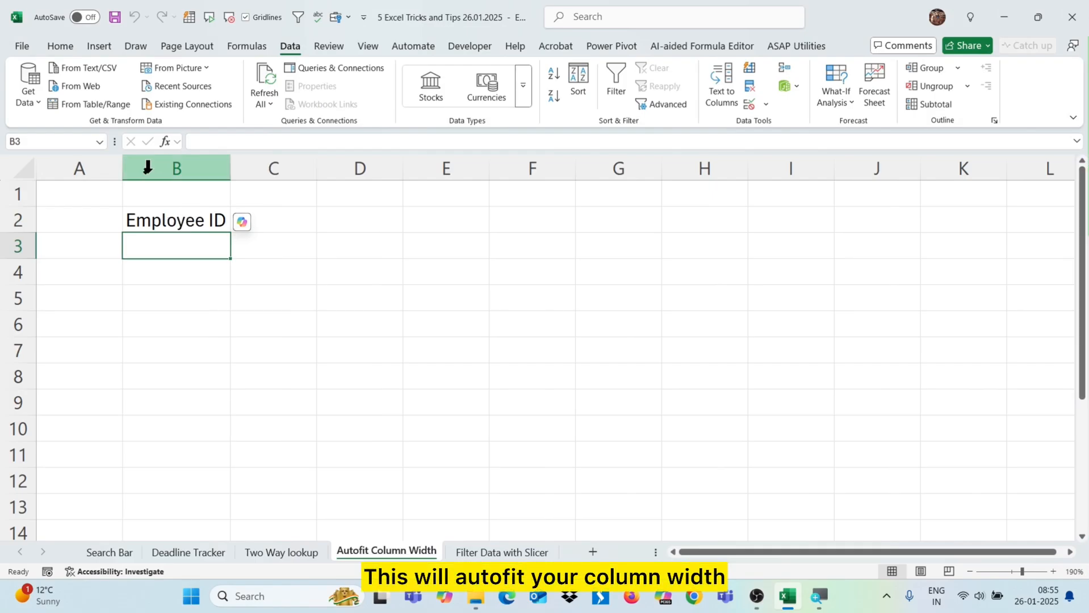
Enter the heading Department in C2, correcting the inverted capitalisation.
click(294, 227)
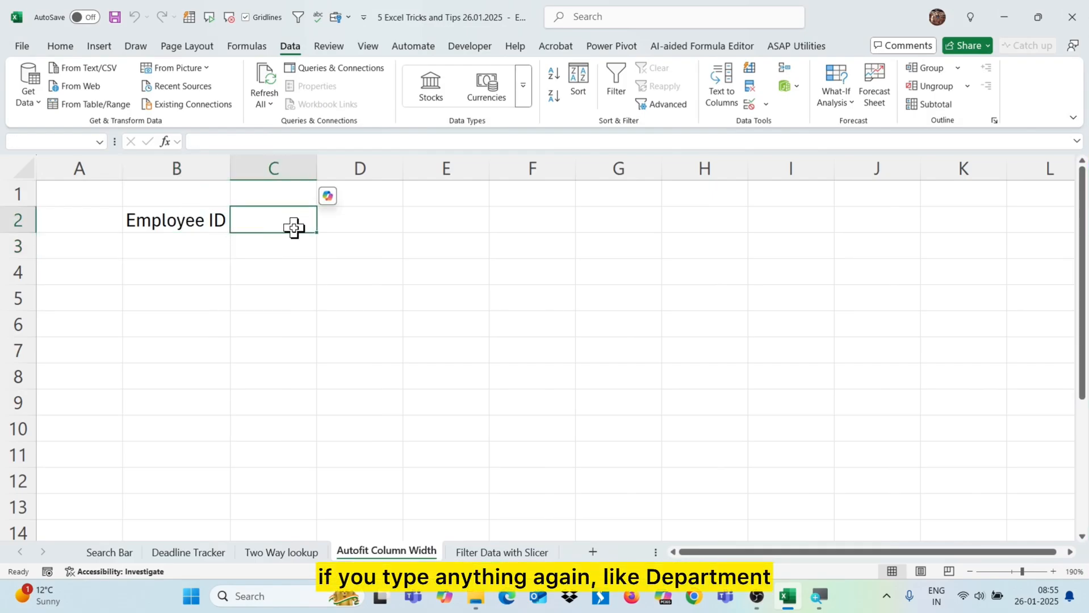
text(dEPAR)
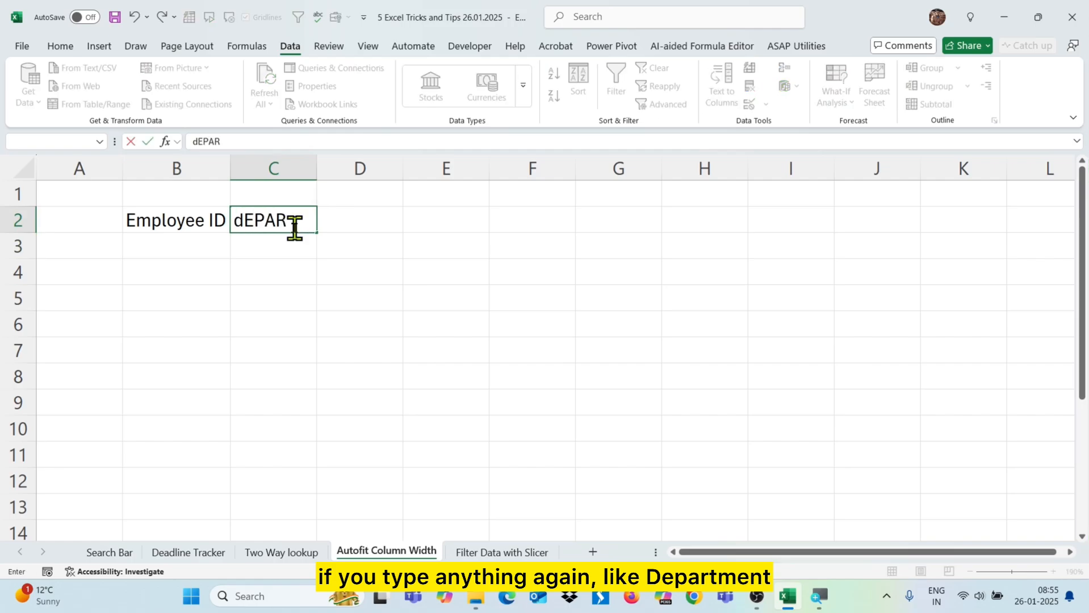
key(BackSpace)
key(BackSpace)
key(BackSpace)
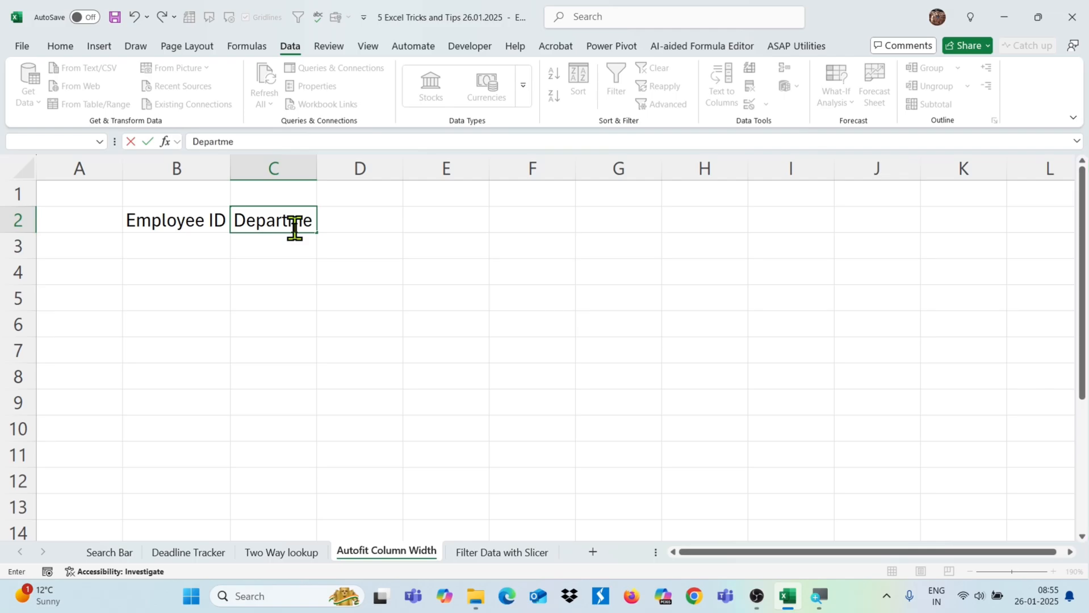
key(Return)
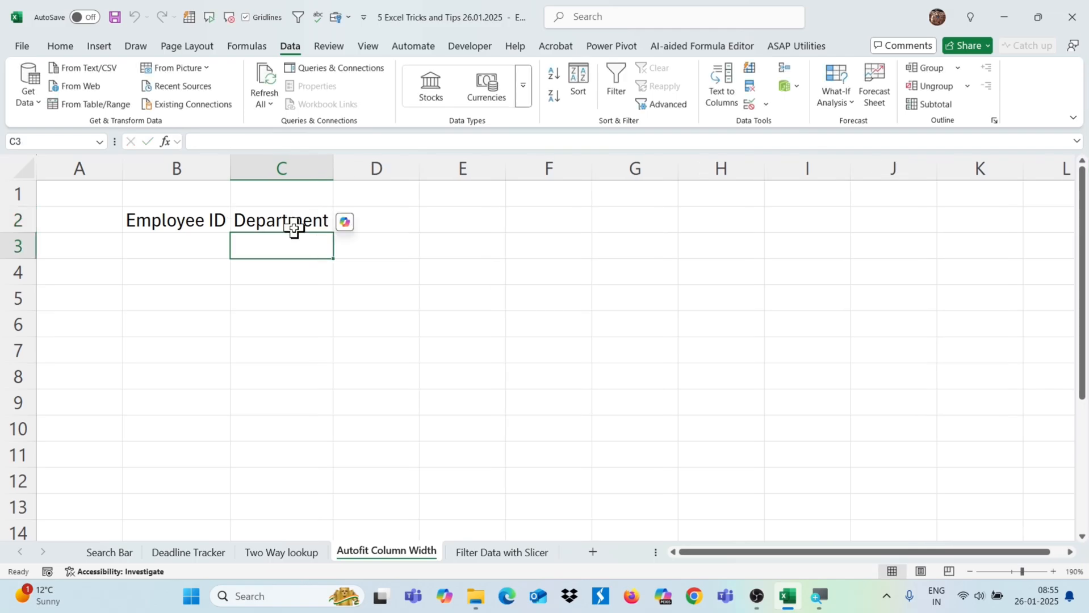
Enter the heading Business Unit in D2.
click(381, 208)
text(Busi)
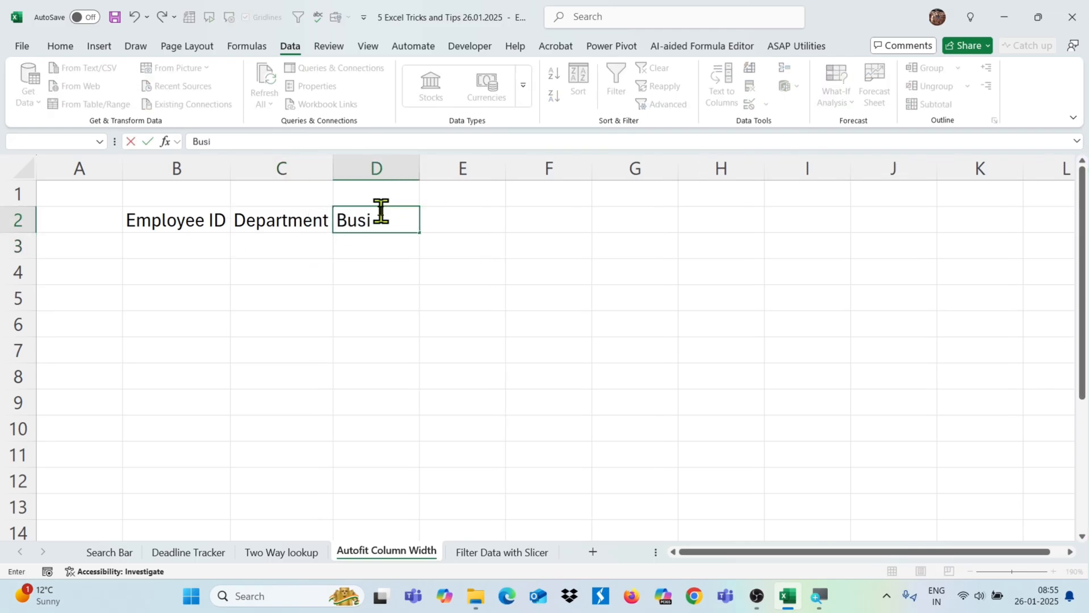
text(ness Unit)
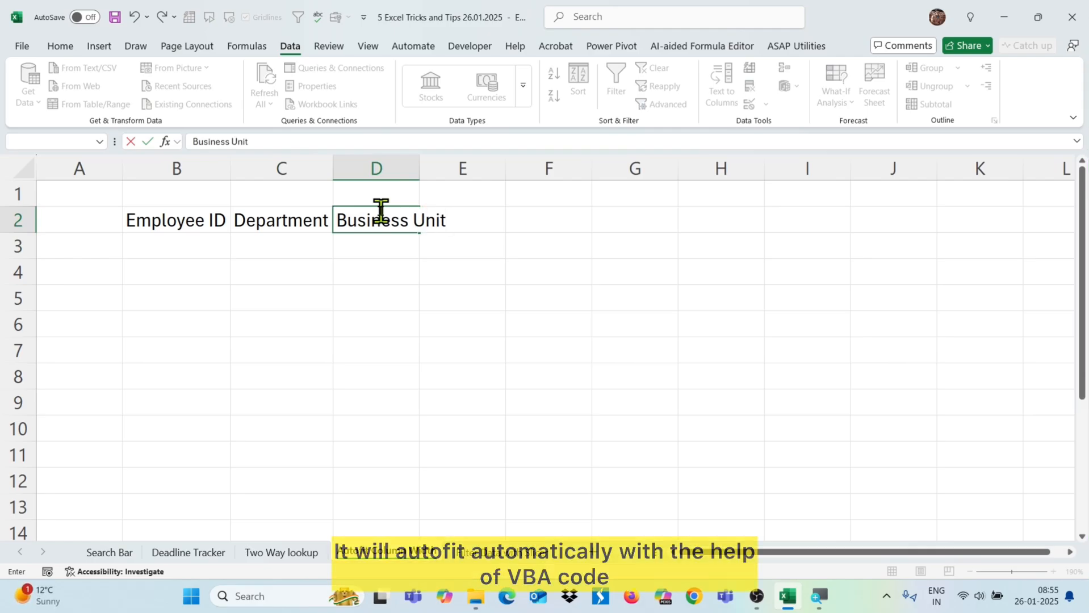
key(Return)
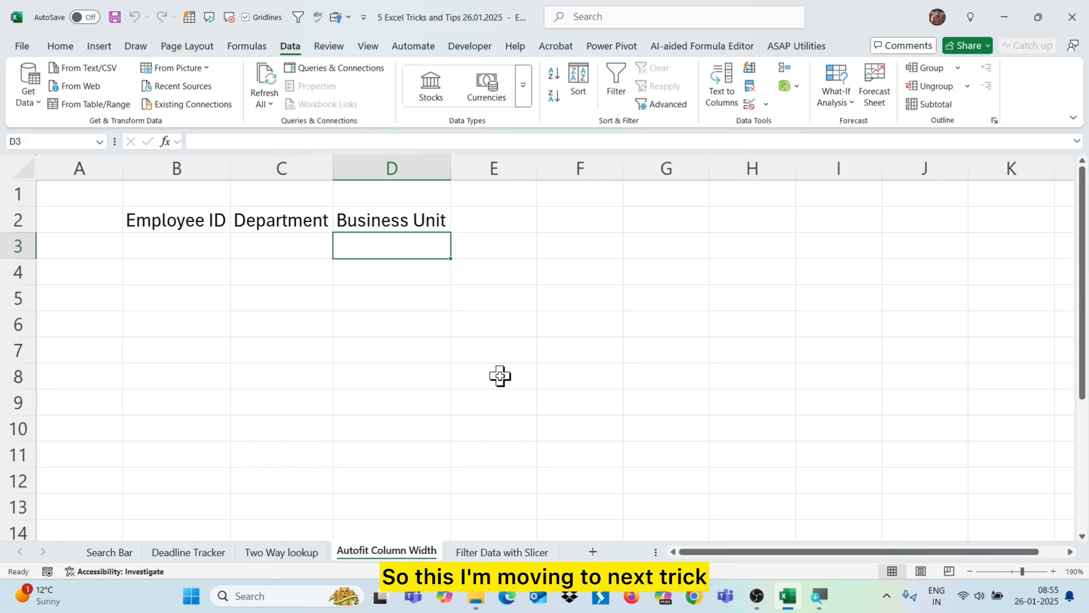
On the Filter Data with Slicer sheet, filter the Department column to show only Engineering.
click(487, 551)
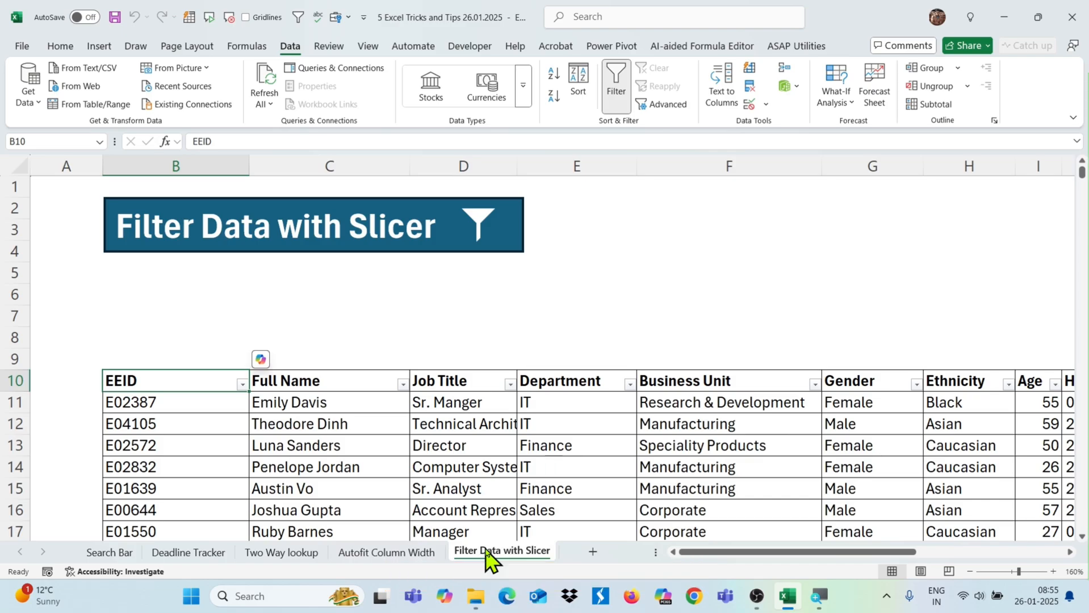
click(629, 384)
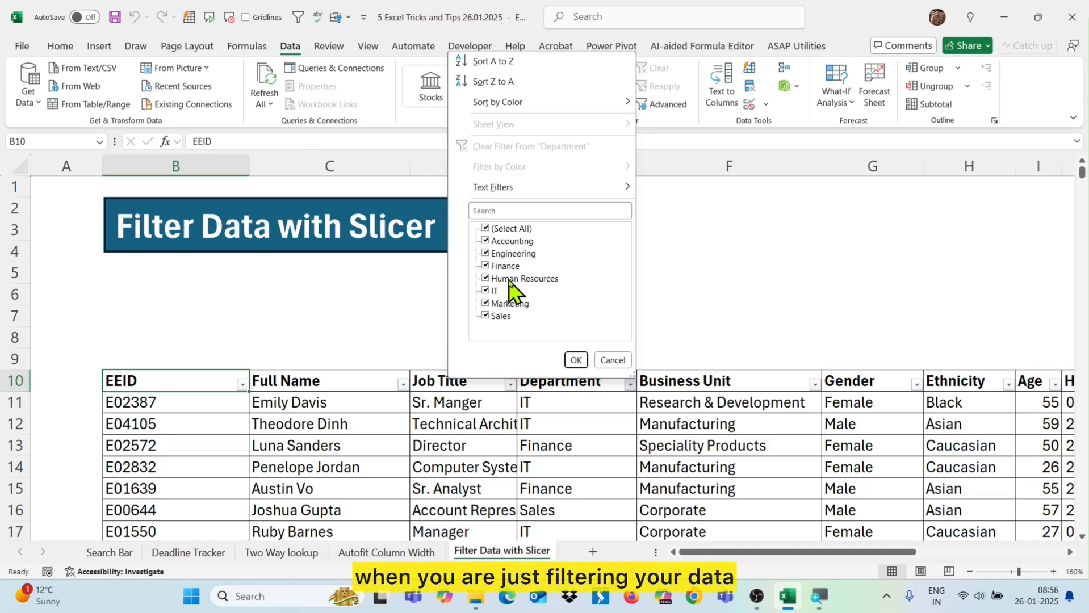
click(506, 241)
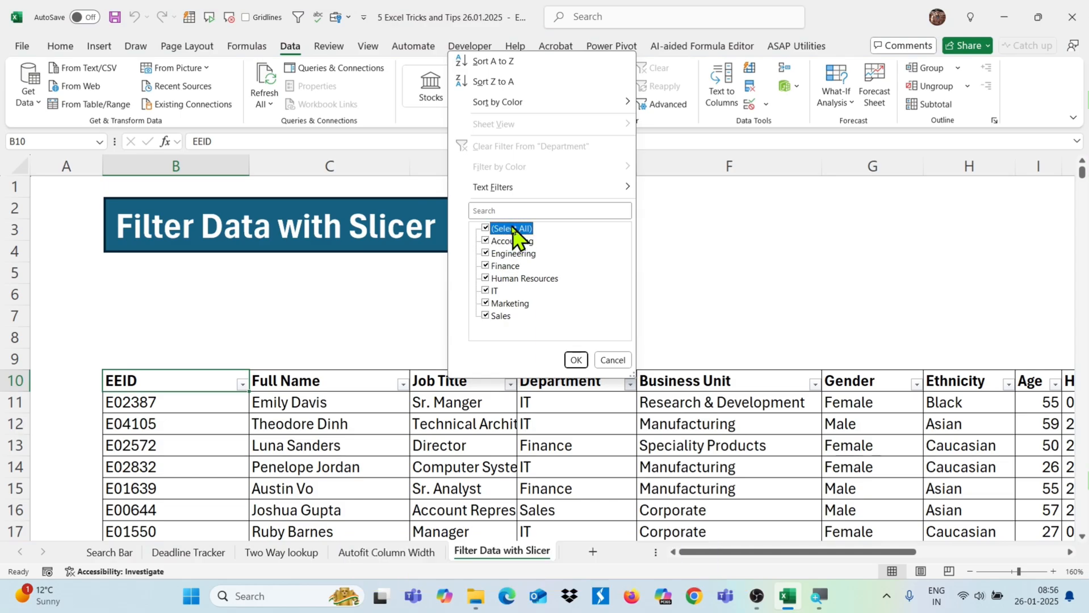
click(508, 229)
click(488, 255)
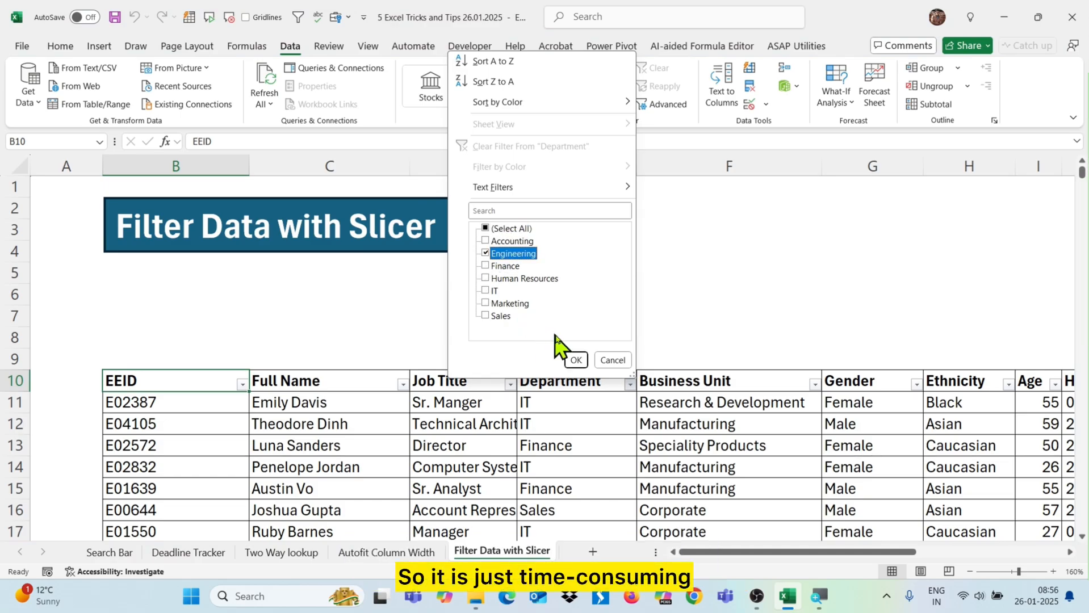
click(574, 361)
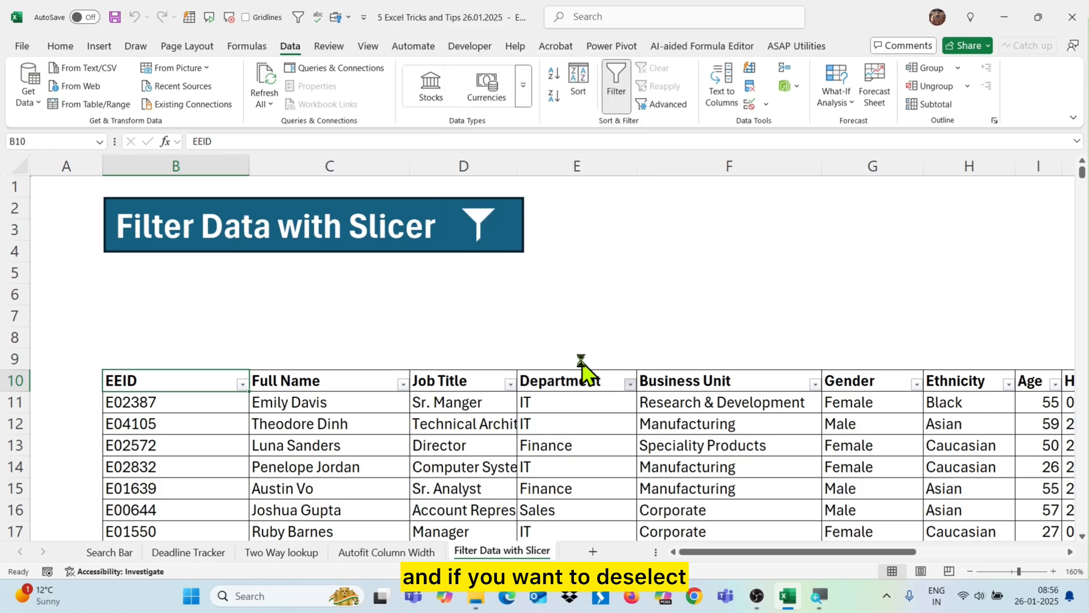
click(637, 384)
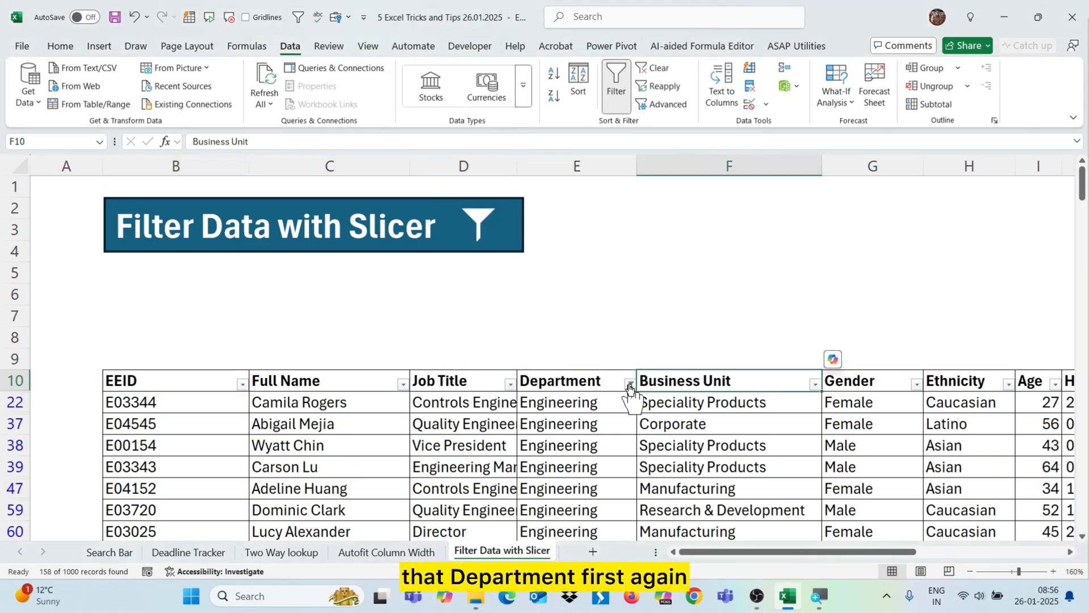
click(630, 383)
click(493, 252)
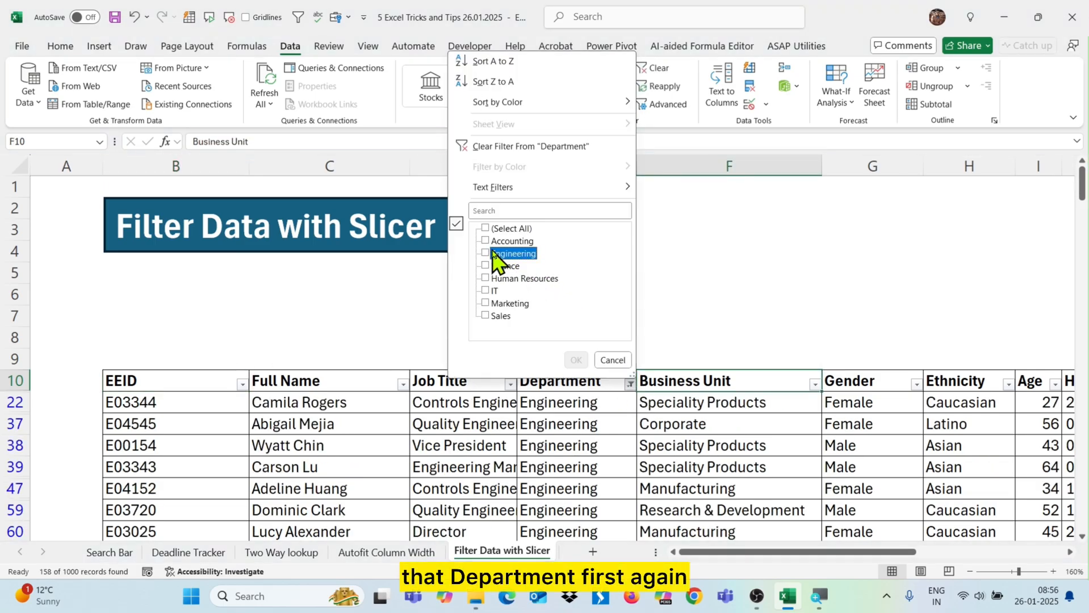
click(611, 361)
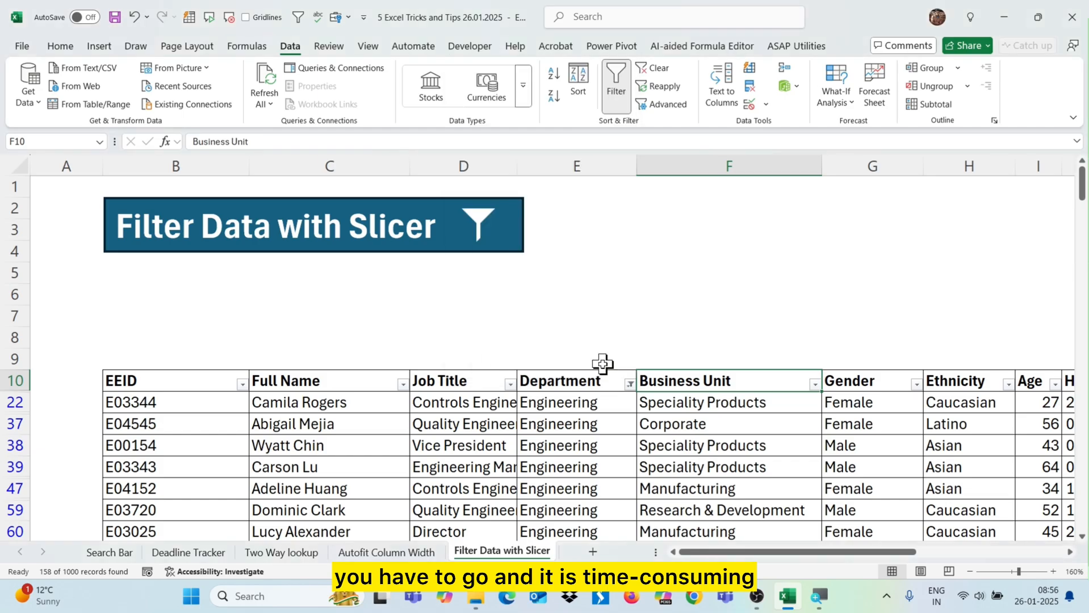
Select all departments in the Department column's filter and turn off the filter on the data range.
click(629, 383)
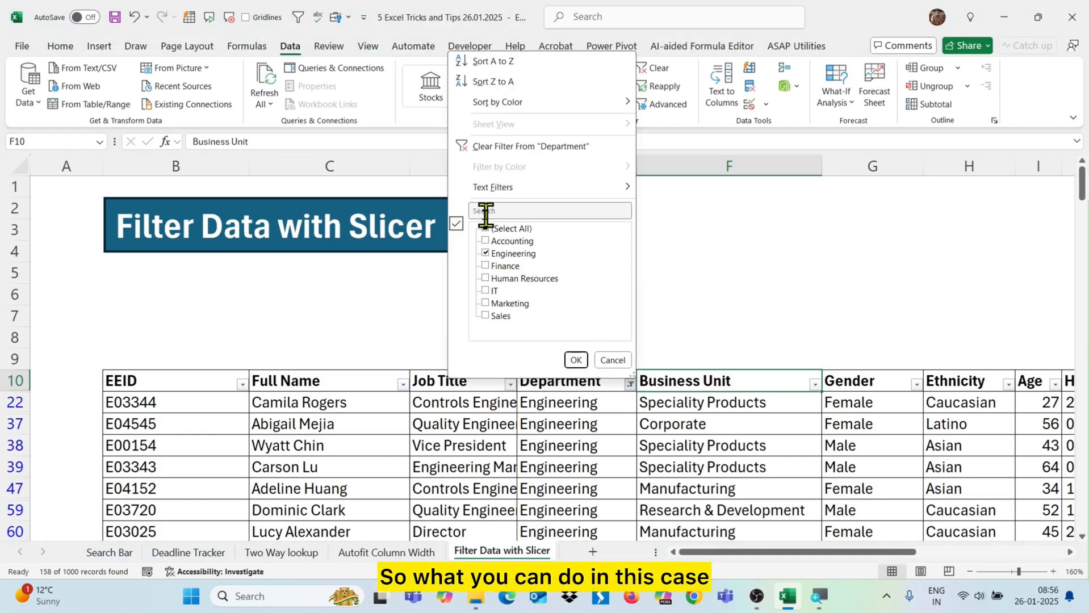
click(499, 229)
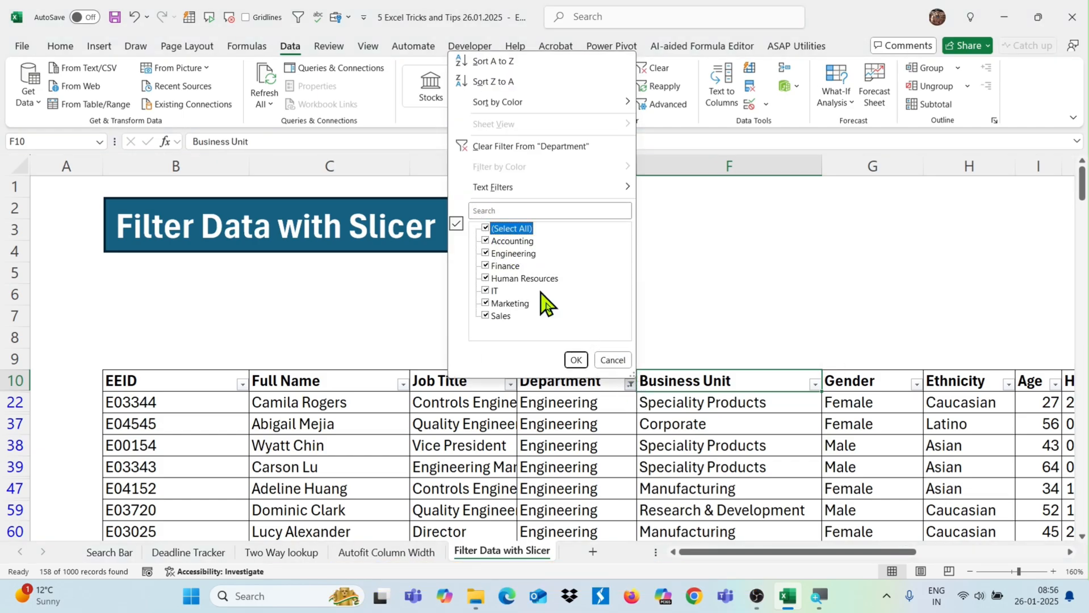
click(576, 361)
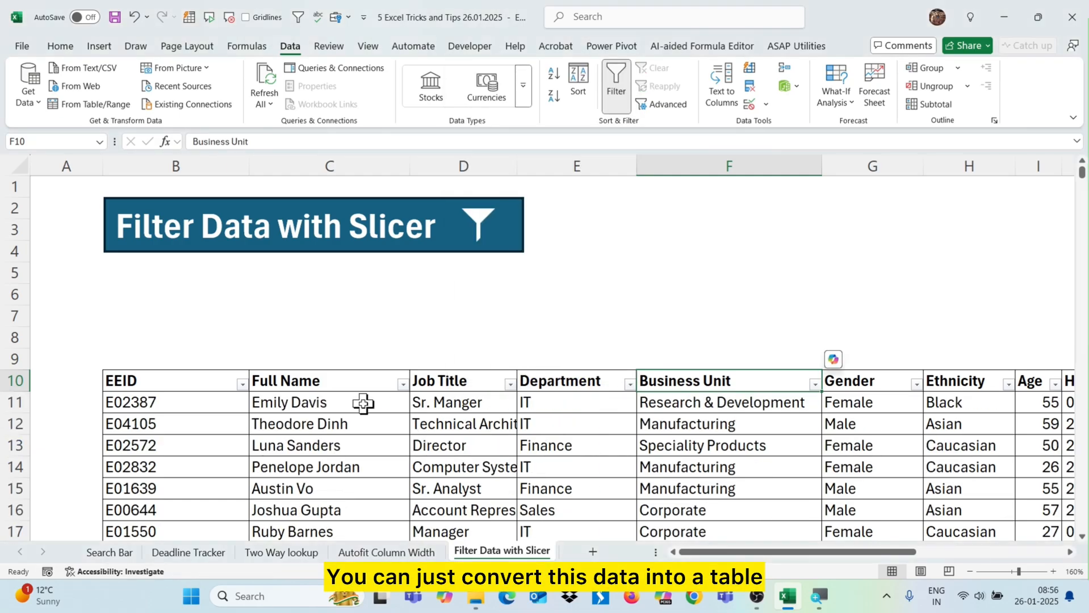
click(614, 91)
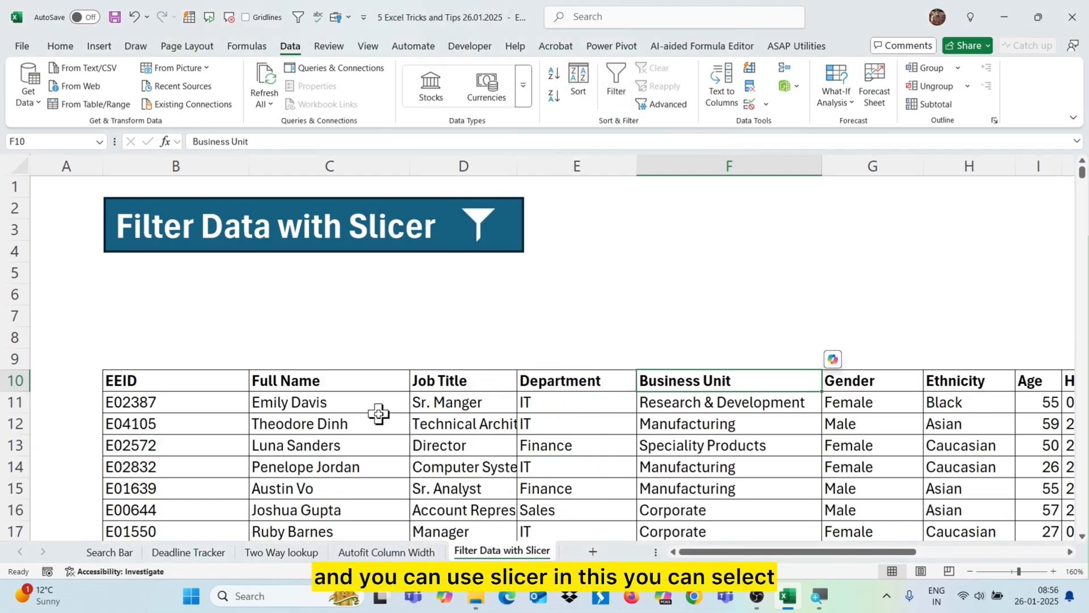
Convert the employee data range B10:O1010 into a table with headers.
click(206, 382)
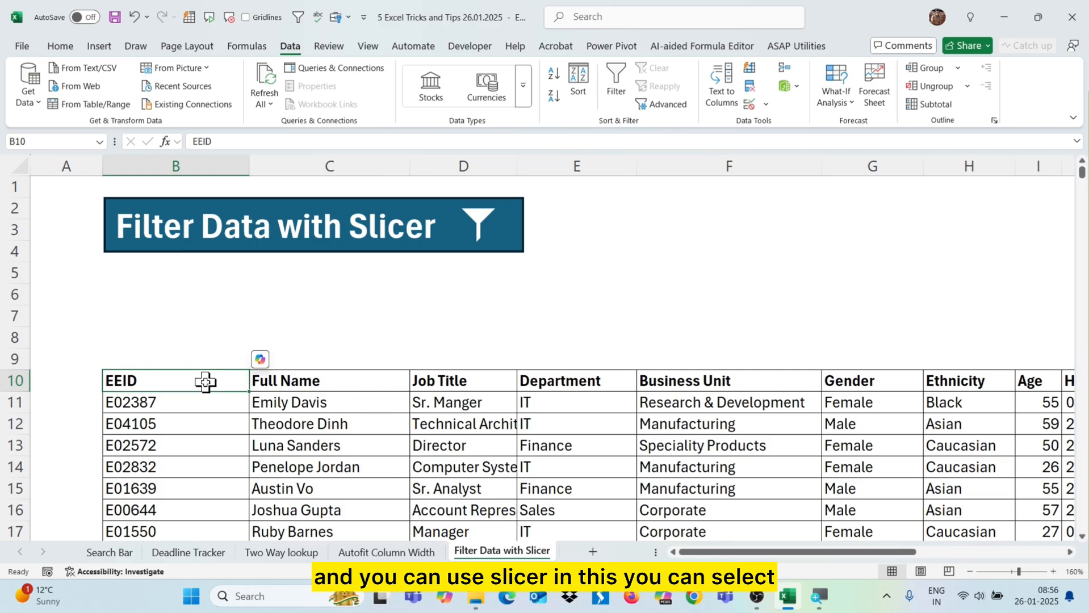
key(ctrl+a)
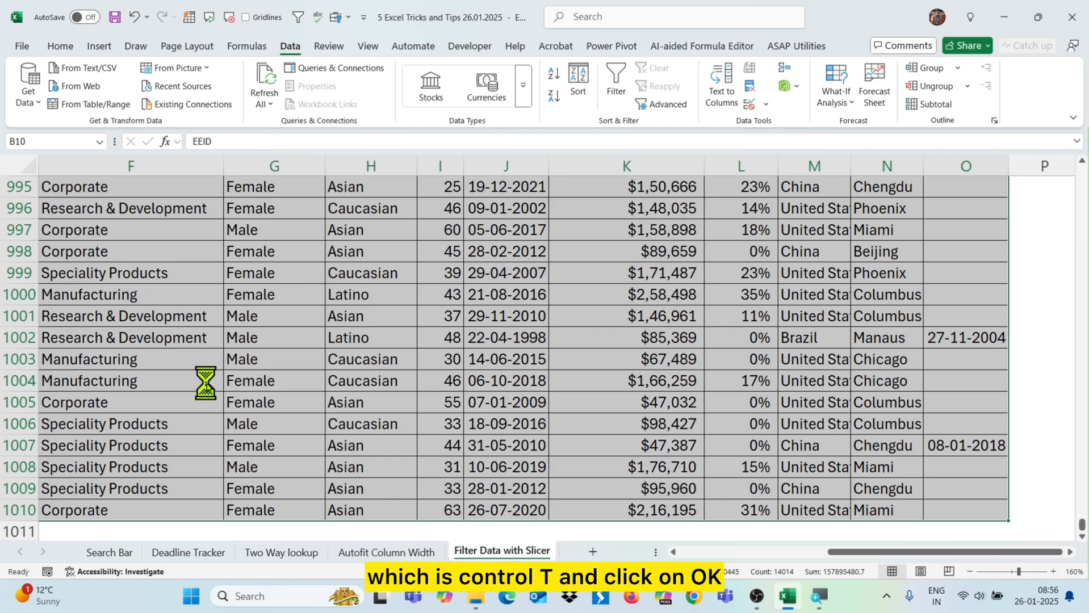
key(ctrl+t)
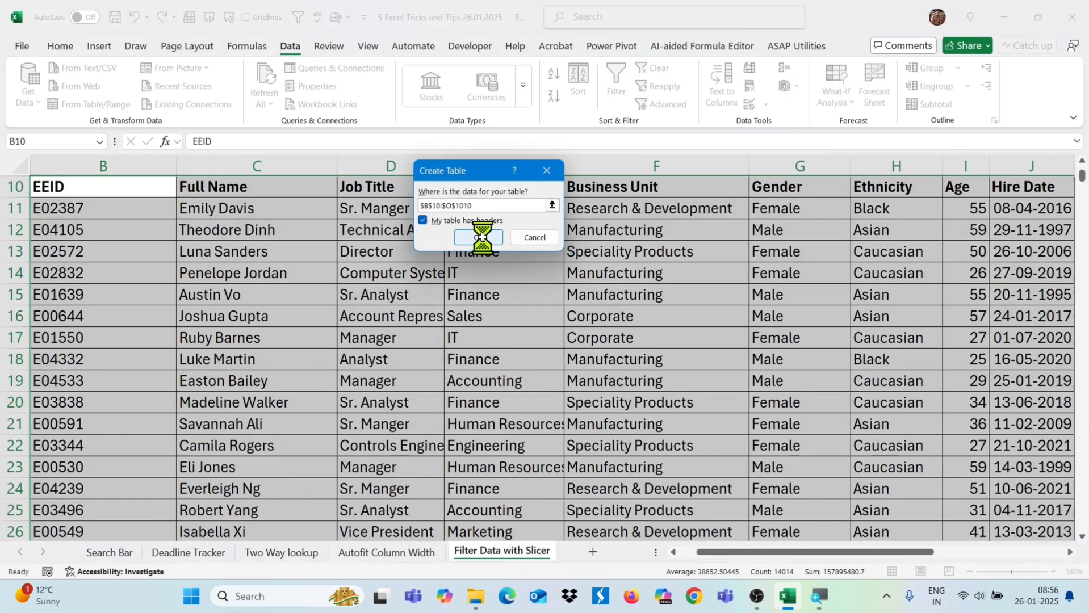
click(478, 237)
Insert a slicer for the table's Department field.
scroll(482, 237, up, 3)
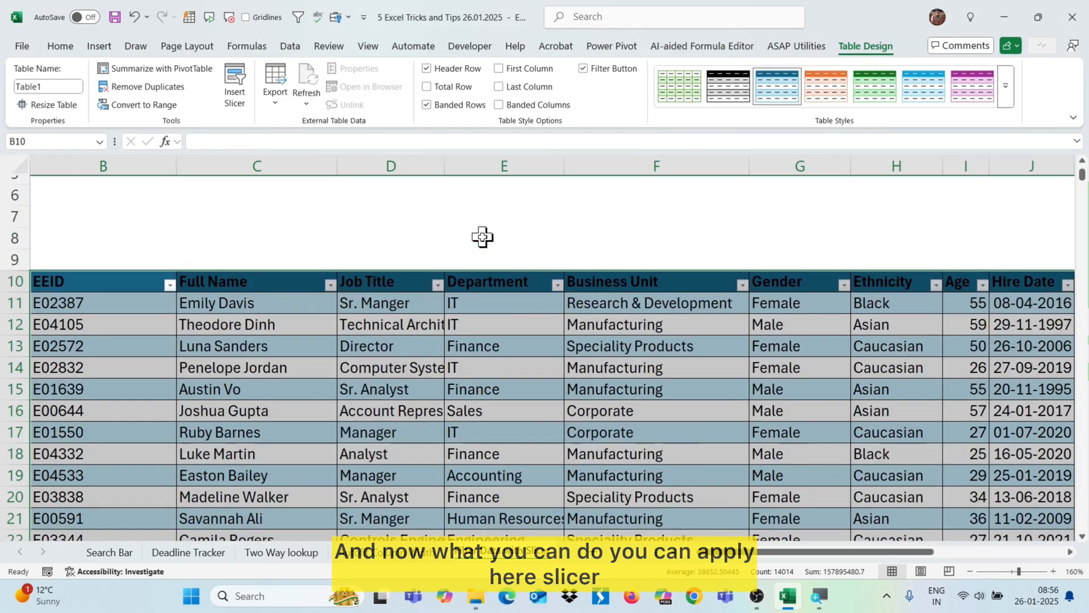
scroll(482, 236, left, 2)
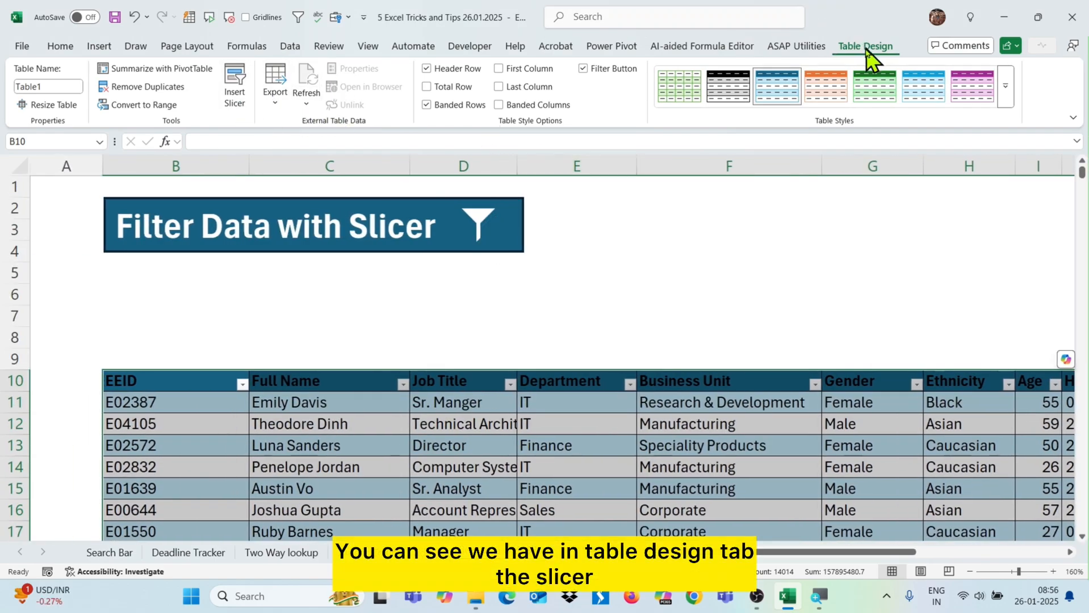
click(236, 103)
click(424, 128)
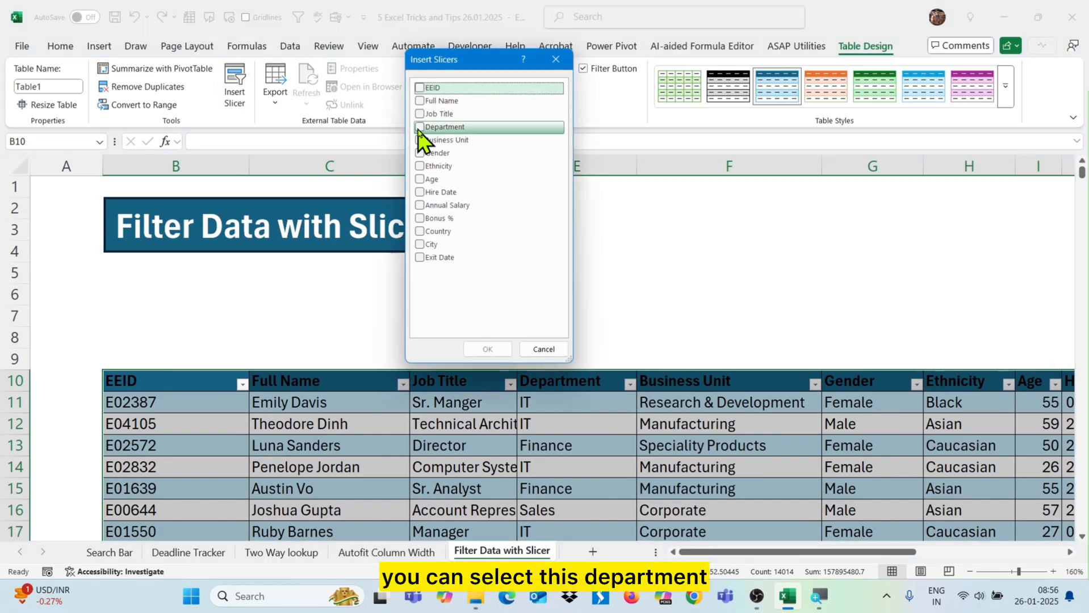
click(484, 349)
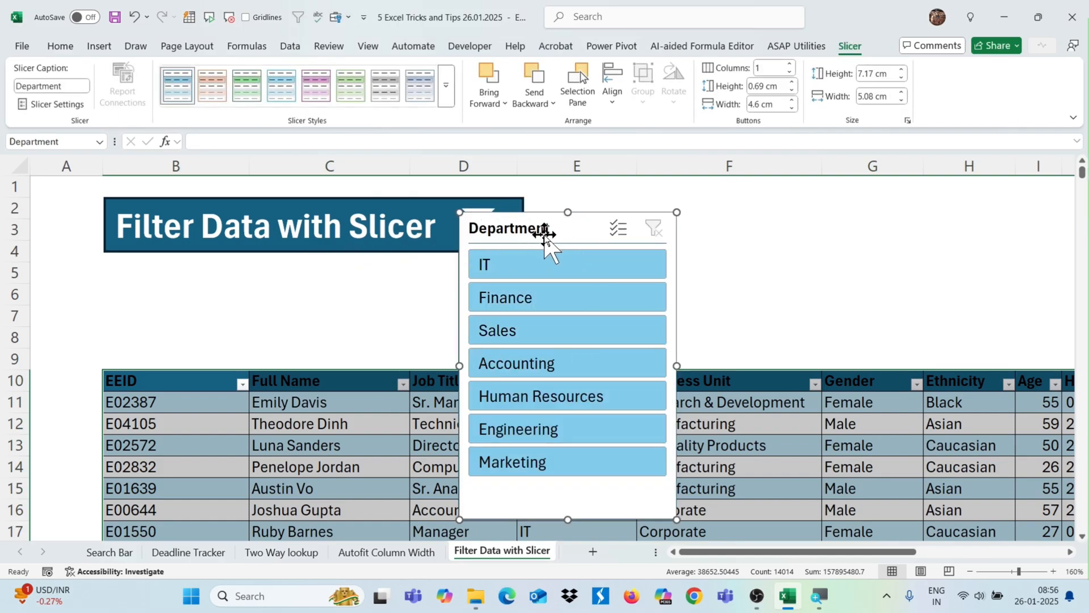
Move the Department slicer below the title banner and widen it to about 17.2 cm.
drag(546, 235, 216, 269)
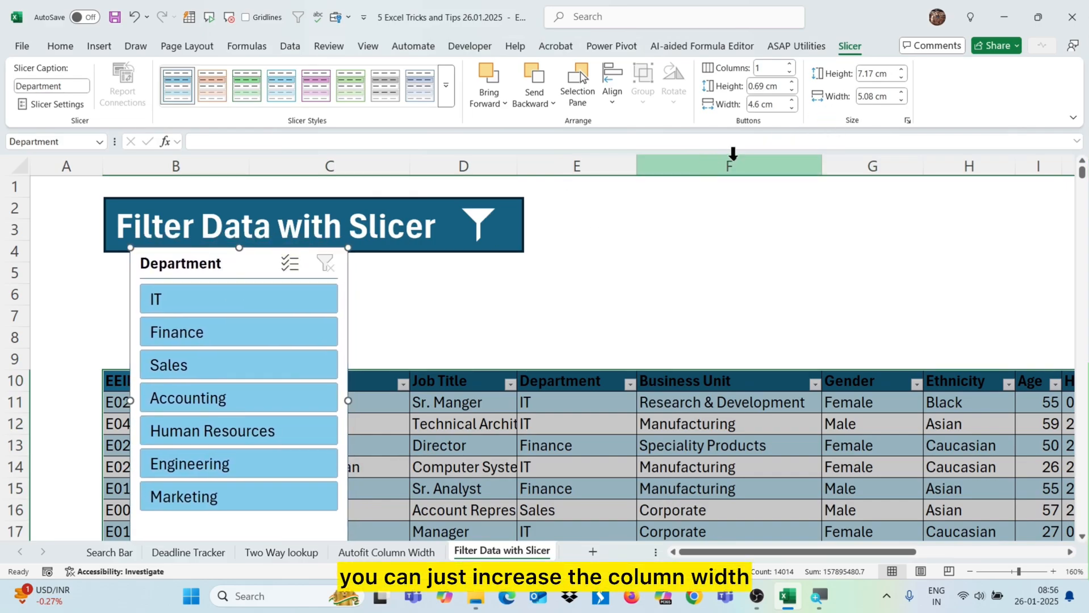
click(352, 398)
click(249, 252)
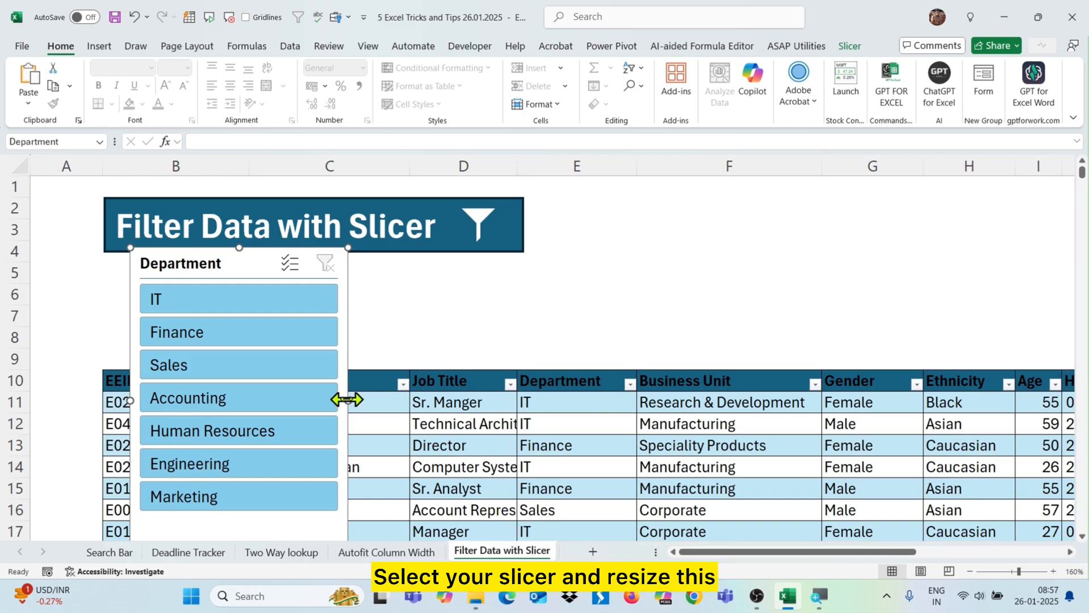
drag(347, 400, 866, 400)
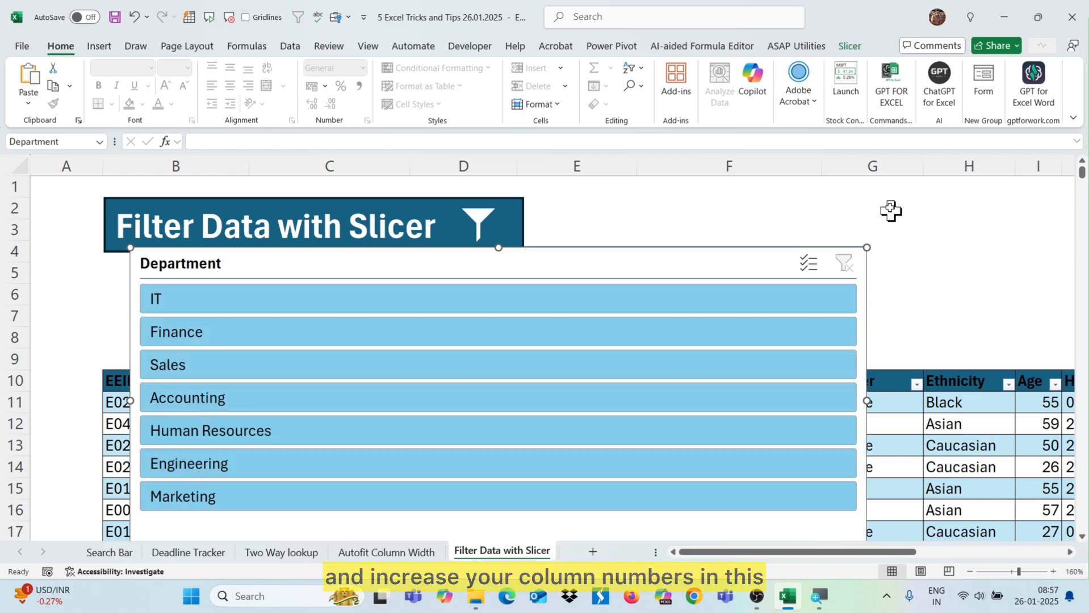
Align the Department slicer with the title banner's start and arrange its buttons in 7 columns.
click(854, 45)
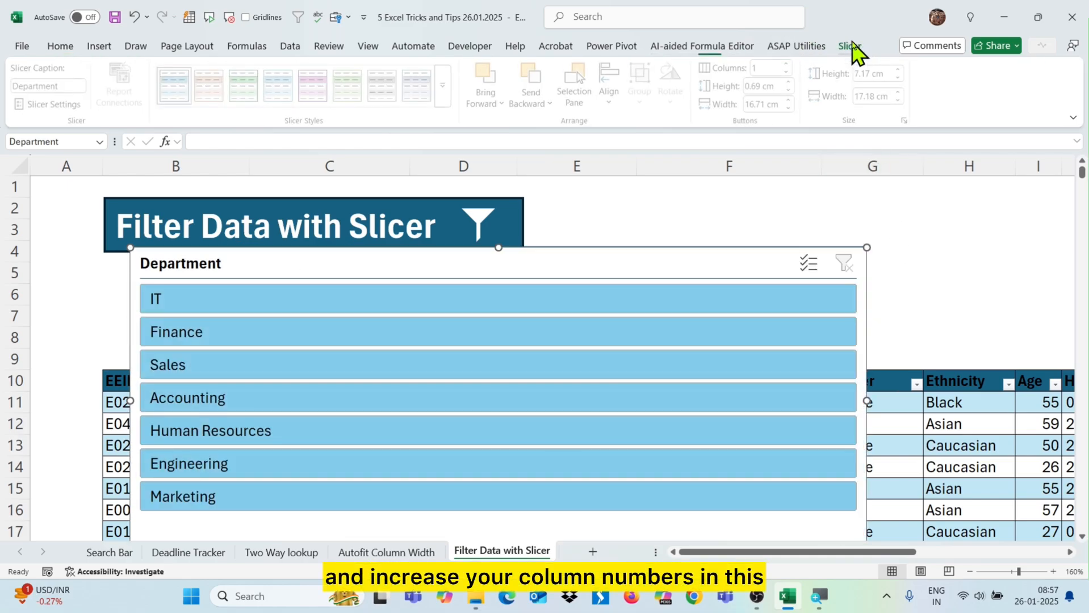
drag(634, 277, 611, 285)
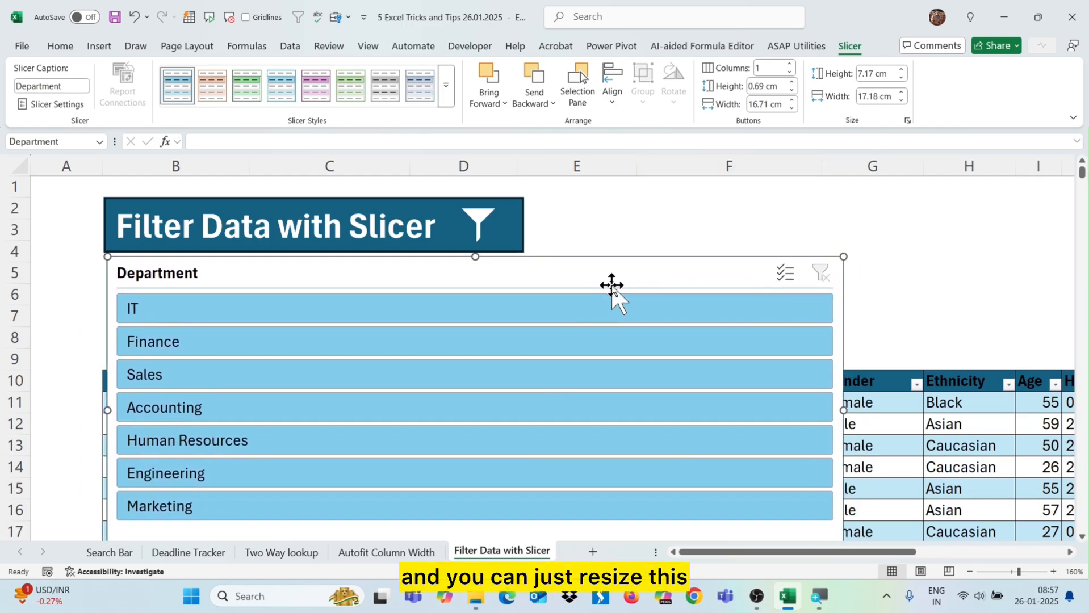
click(790, 64)
click(790, 64)
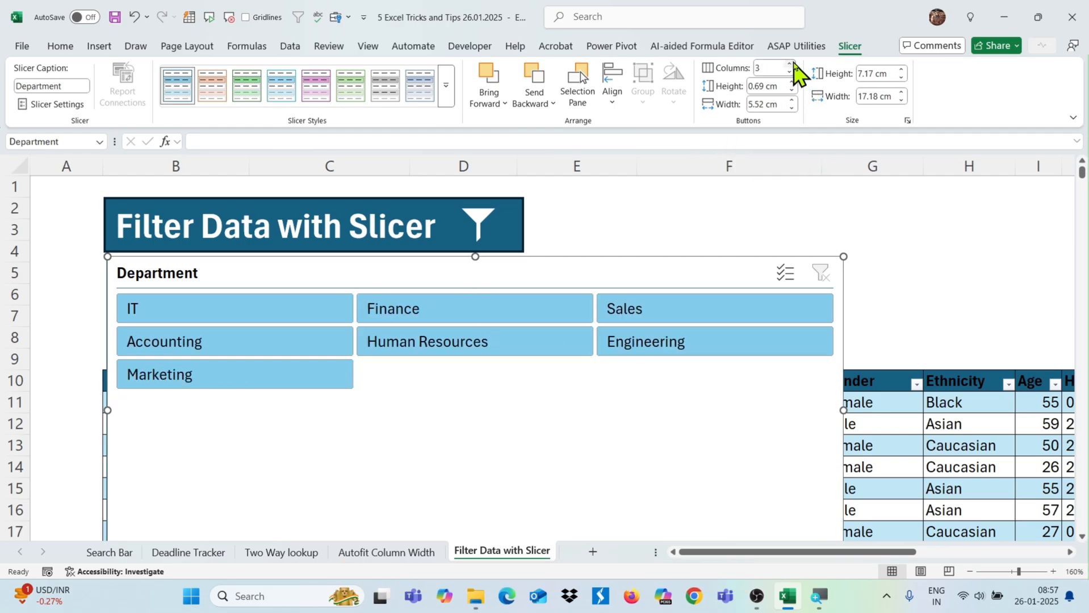
click(790, 64)
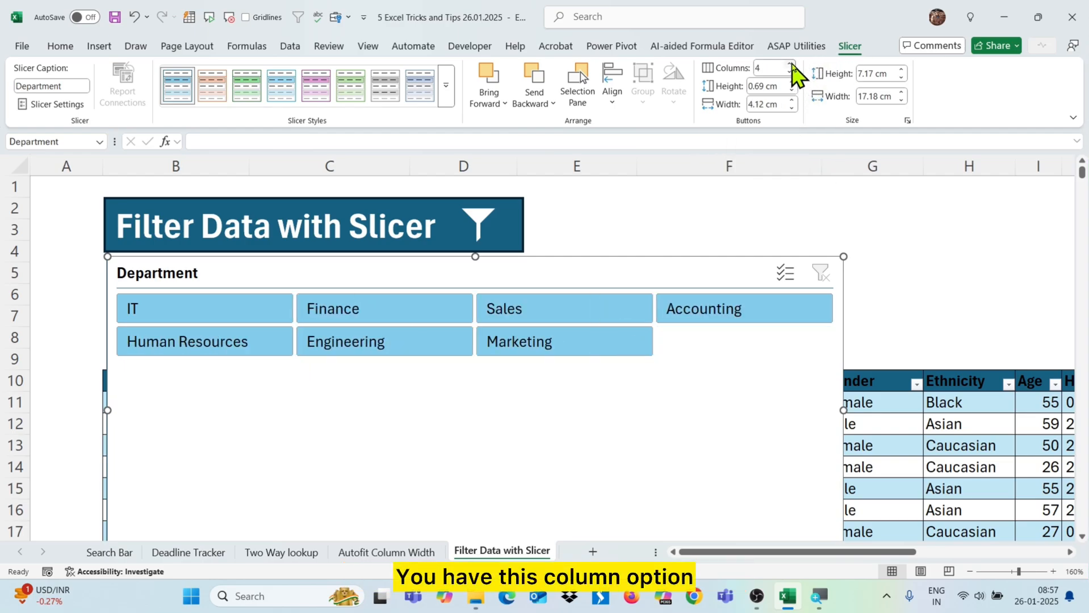
click(790, 64)
click(790, 65)
click(790, 65)
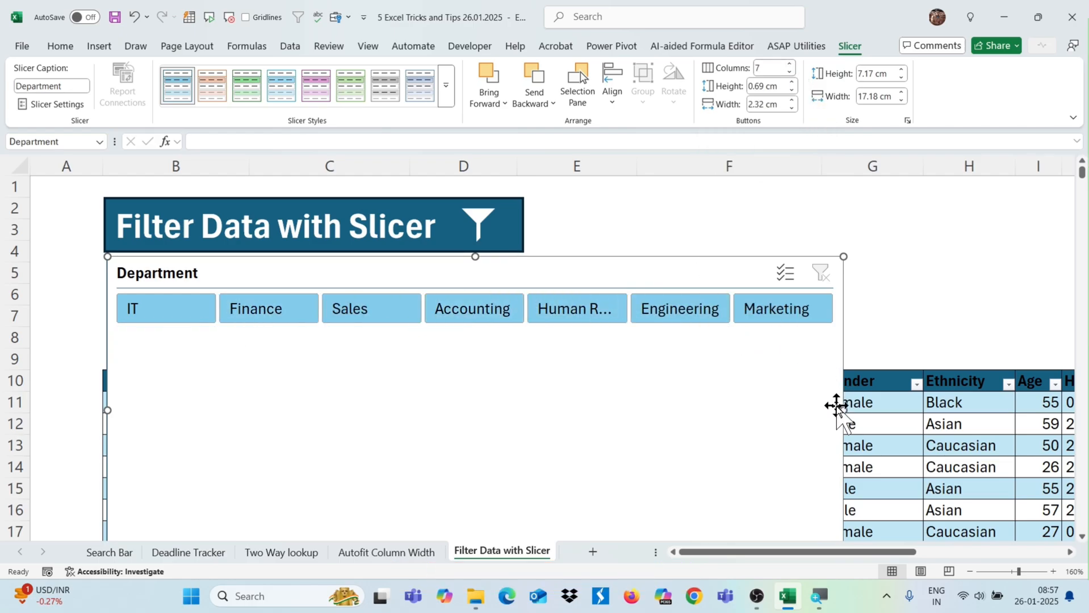
Widen the Department slicer to about 22.2 cm and reduce its height to fit between the title banner and the table header.
drag(844, 406, 1059, 408)
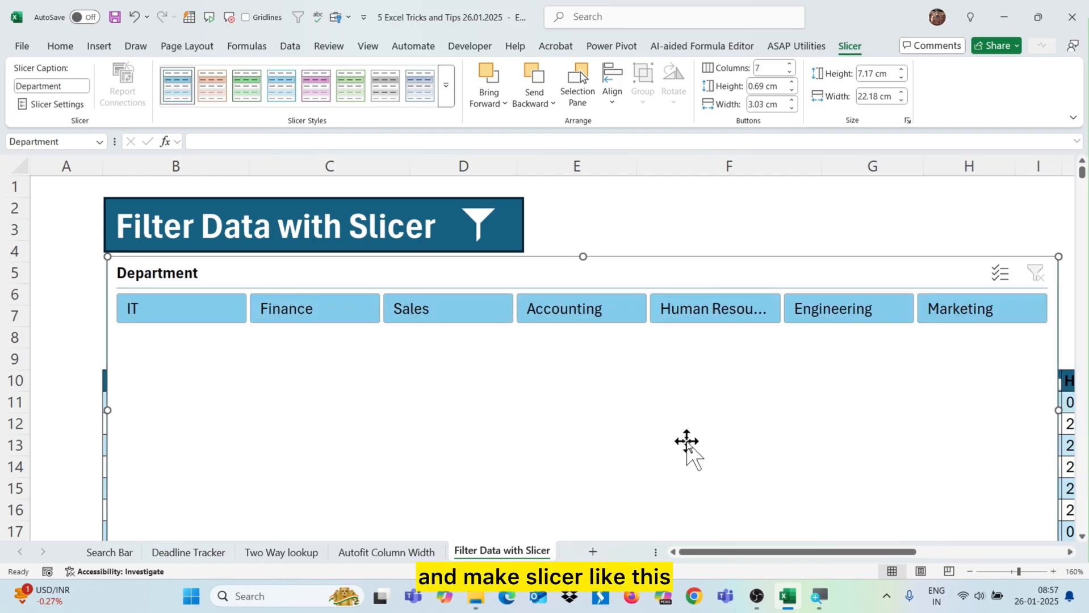
click(731, 224)
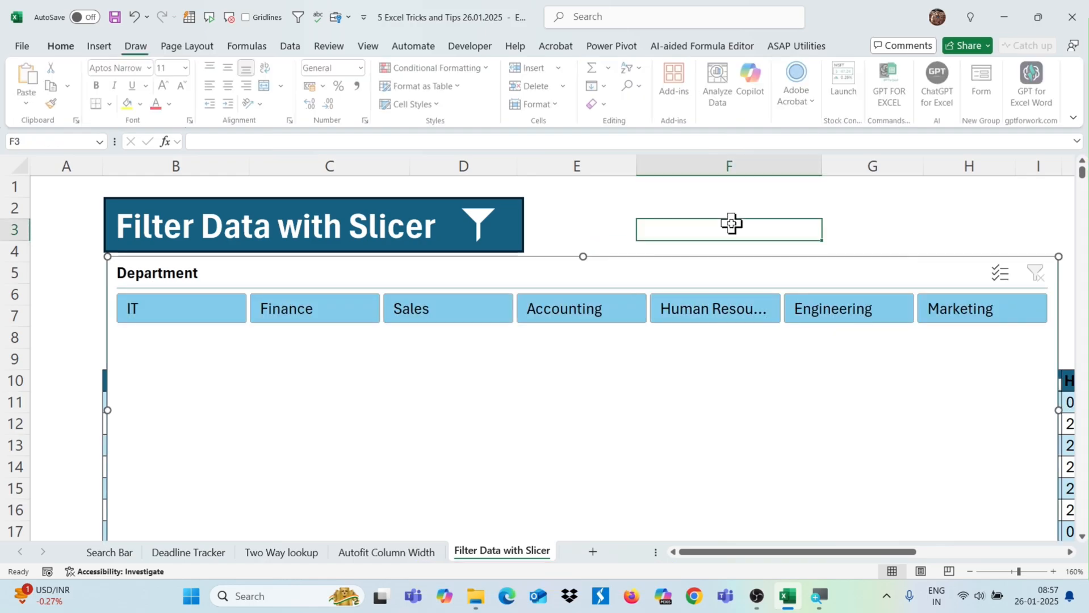
scroll(736, 236, down, 2)
click(593, 408)
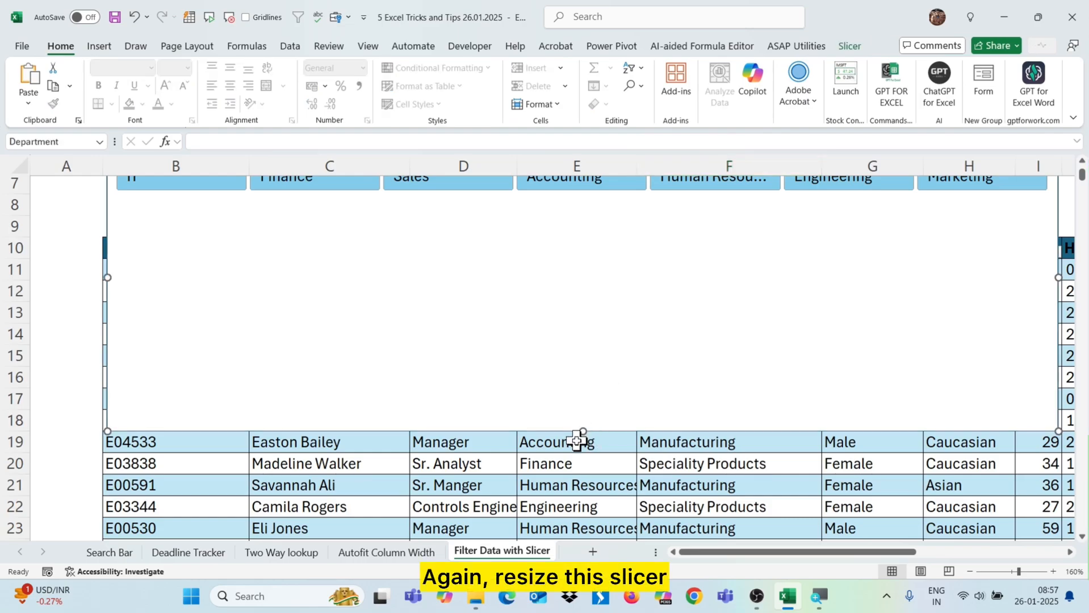
drag(581, 432, 612, 223)
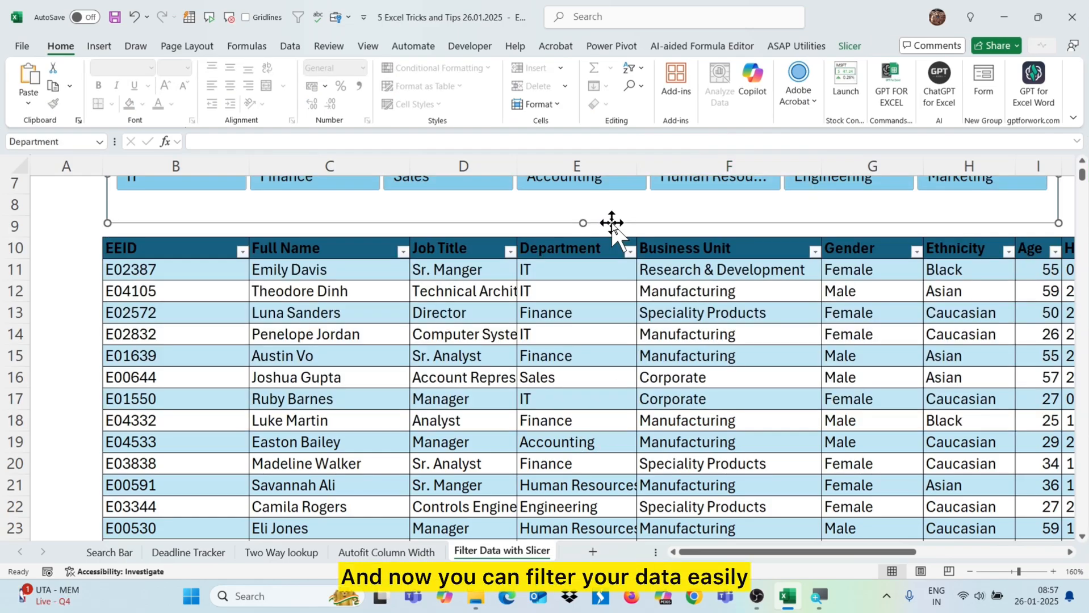
click(524, 347)
scroll(523, 358, up, 2)
click(587, 348)
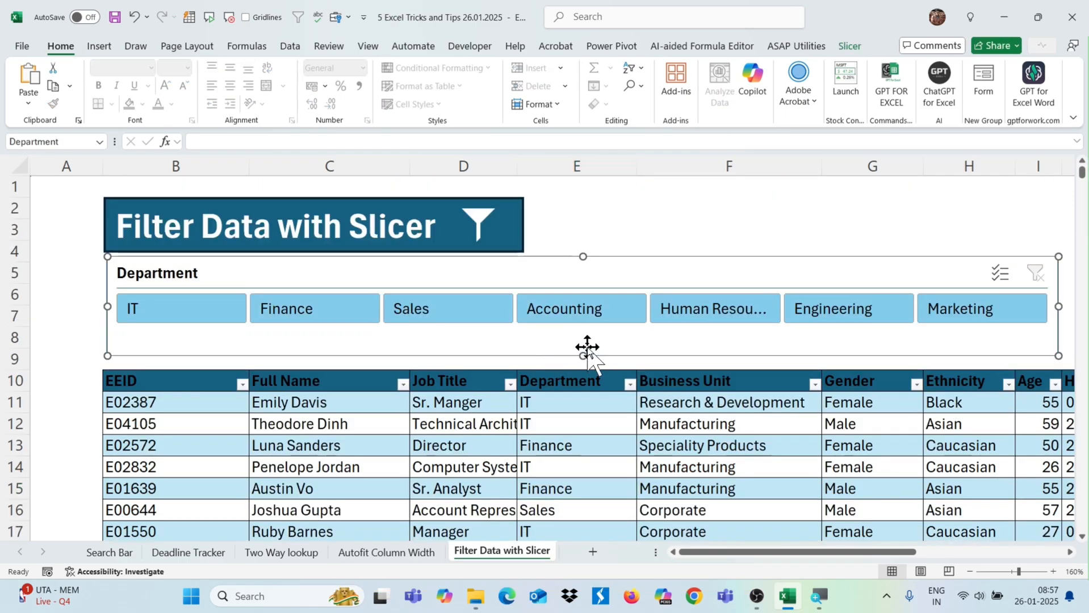
drag(583, 356, 587, 339)
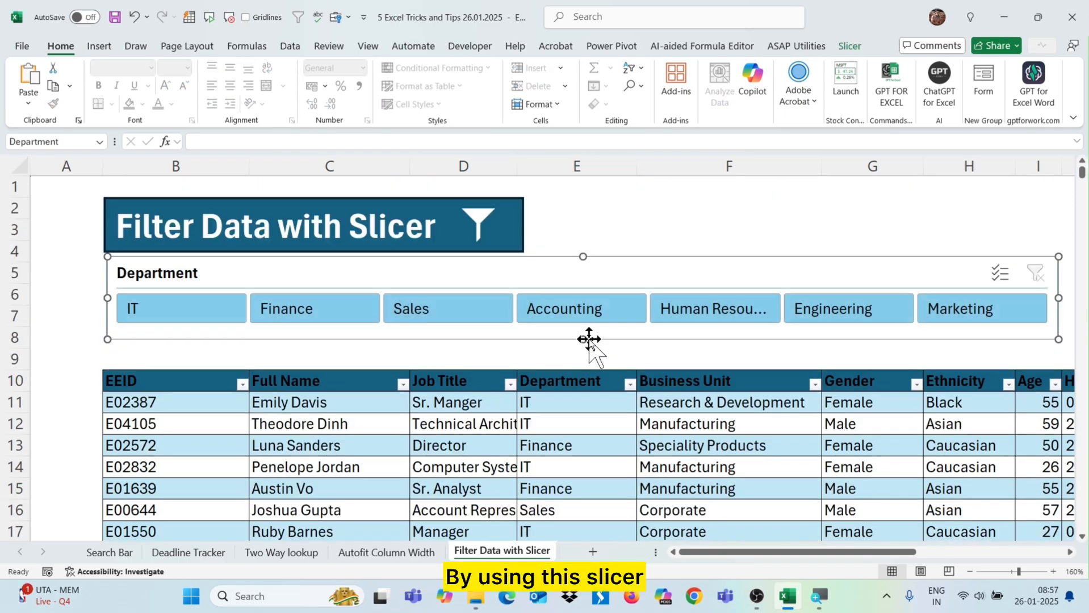
Filter the table with the Department slicer by IT, Finance and Sales, one department at a time.
click(197, 319)
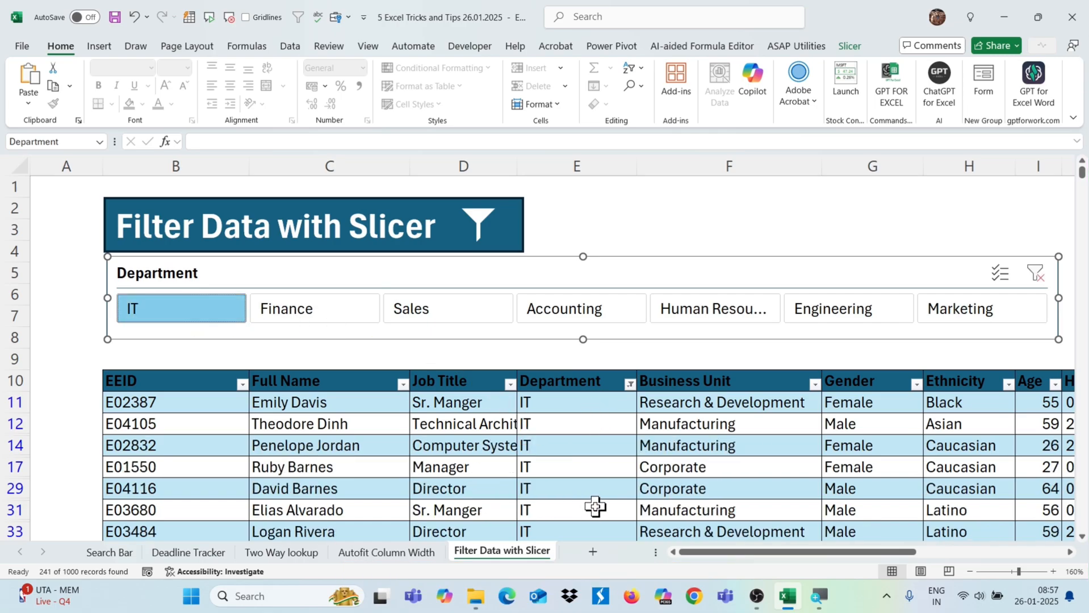
click(347, 307)
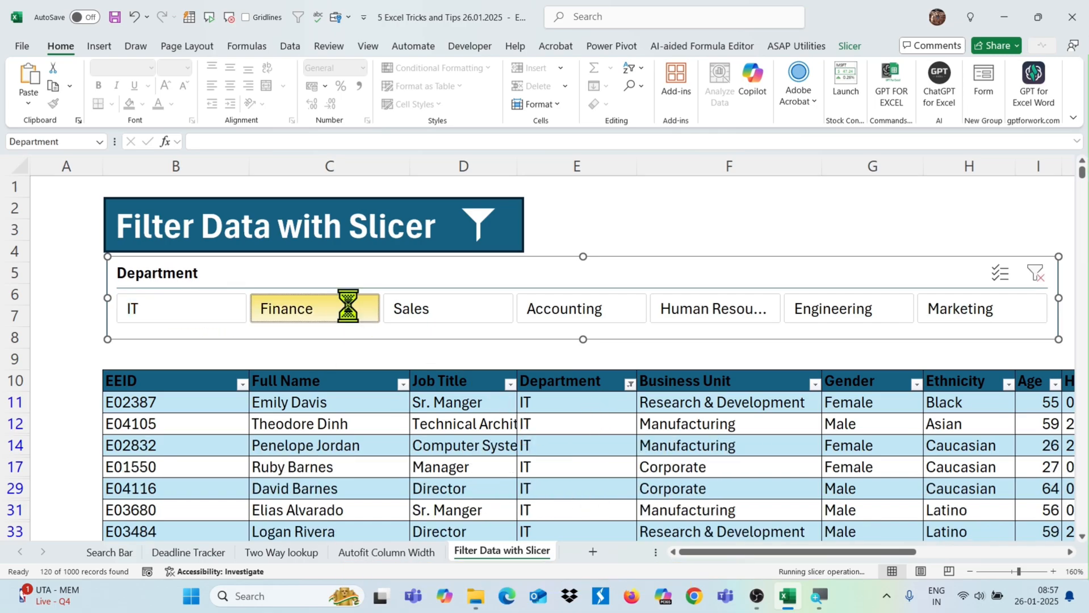
click(453, 320)
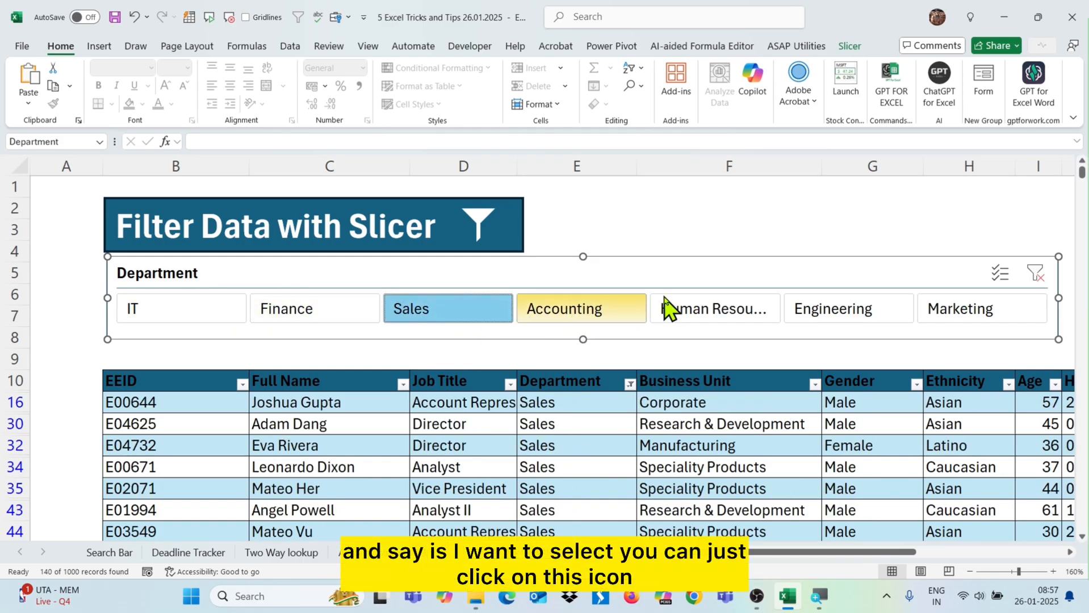
Add IT and Finance to the Department slicer's selection using multi-select, and clear the slicer filter.
click(1000, 273)
click(207, 306)
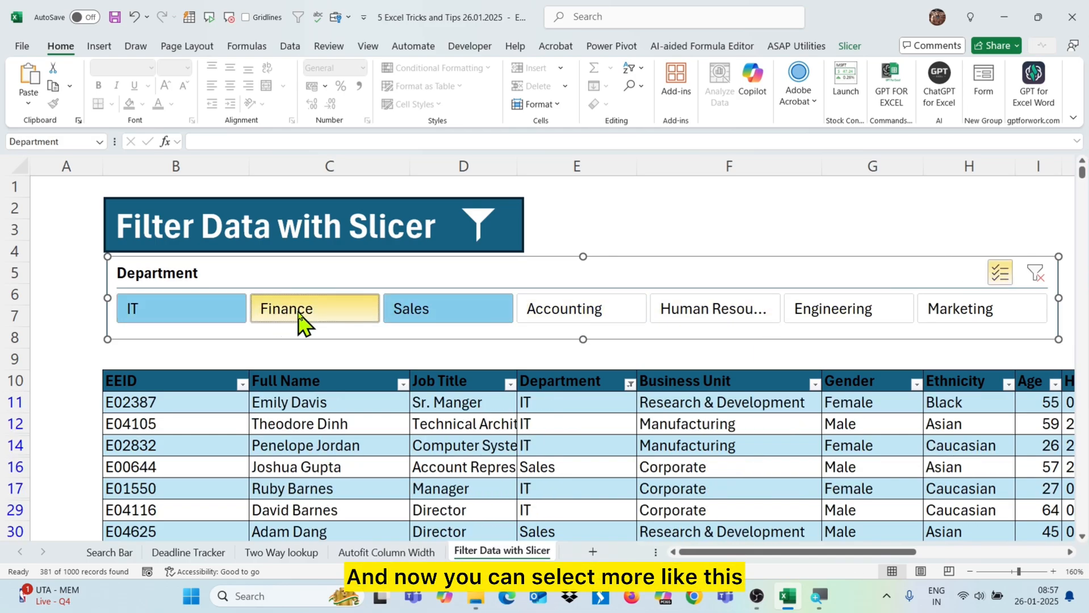
click(296, 314)
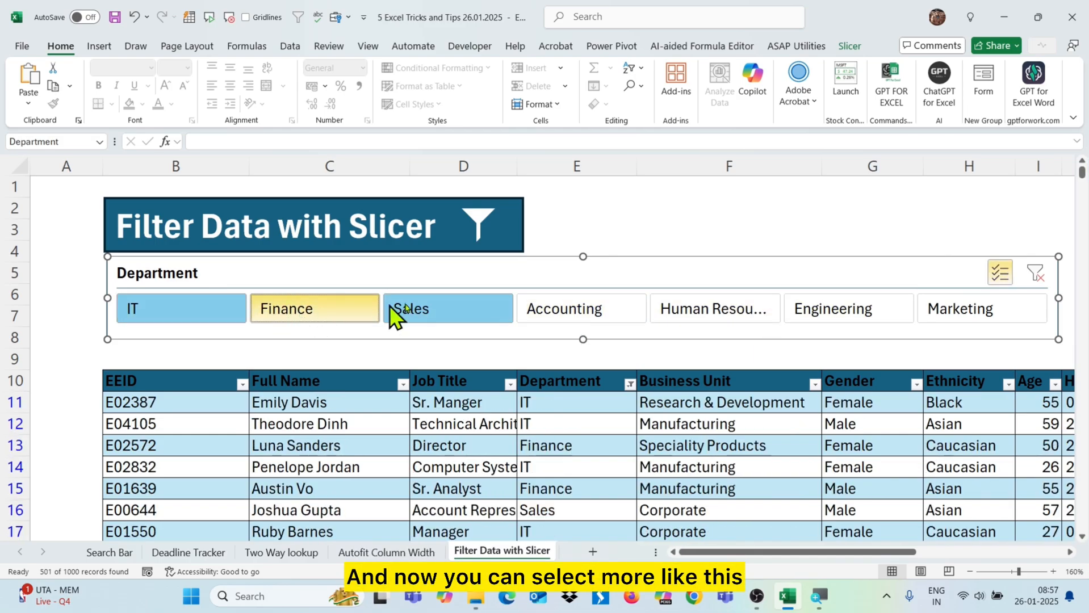
click(1033, 272)
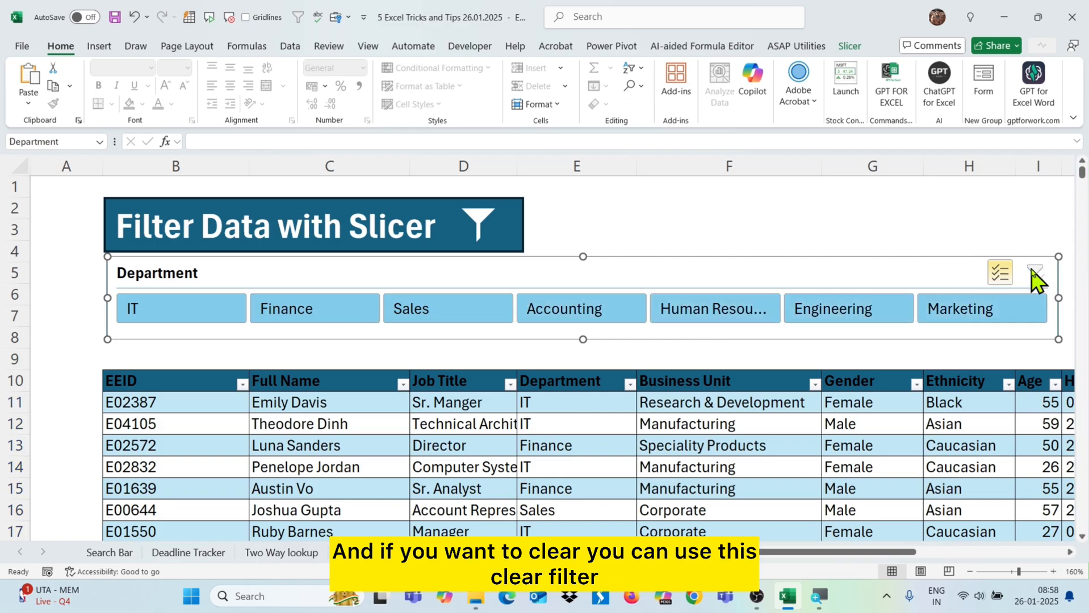